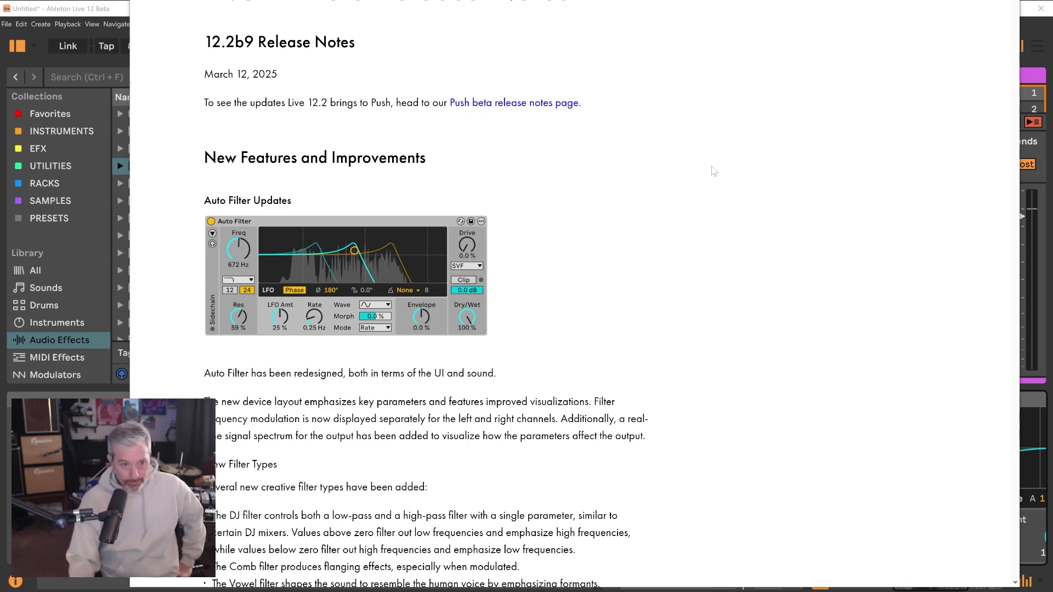
Step: Read the Auto Filter section of the 12.2b9 release notes, covering the redesigned layout, new filter types and updated filter circuits
scroll(667, 234, down, 2)
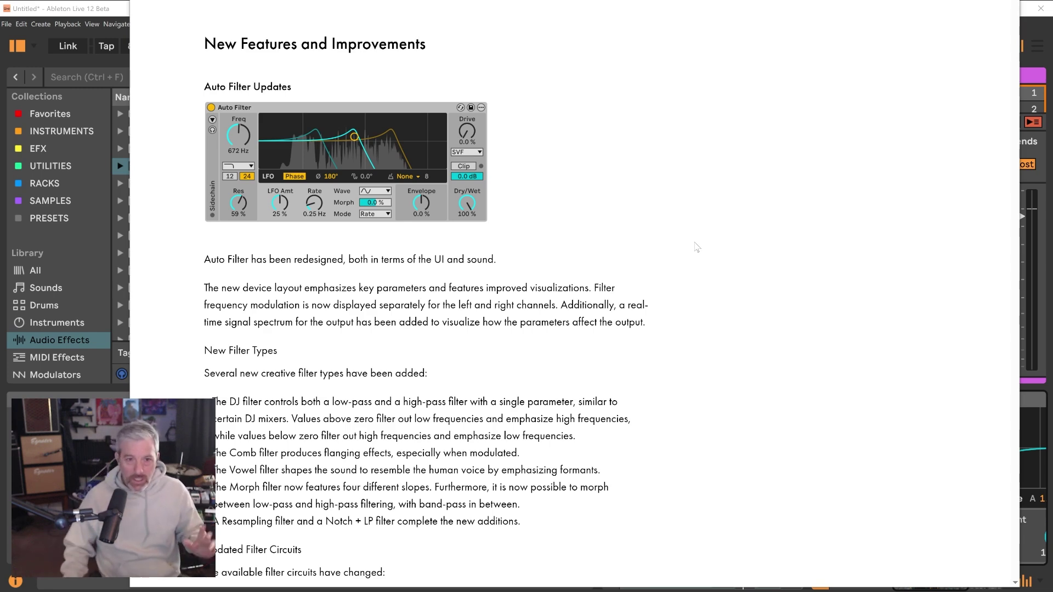
scroll(740, 305, down, 2)
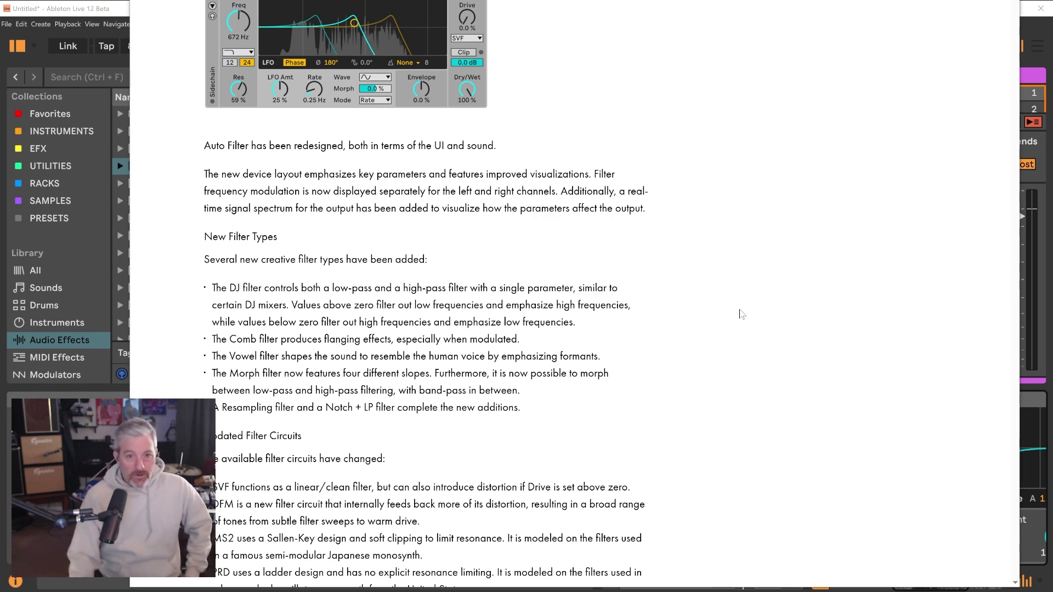
scroll(740, 314, down, 1)
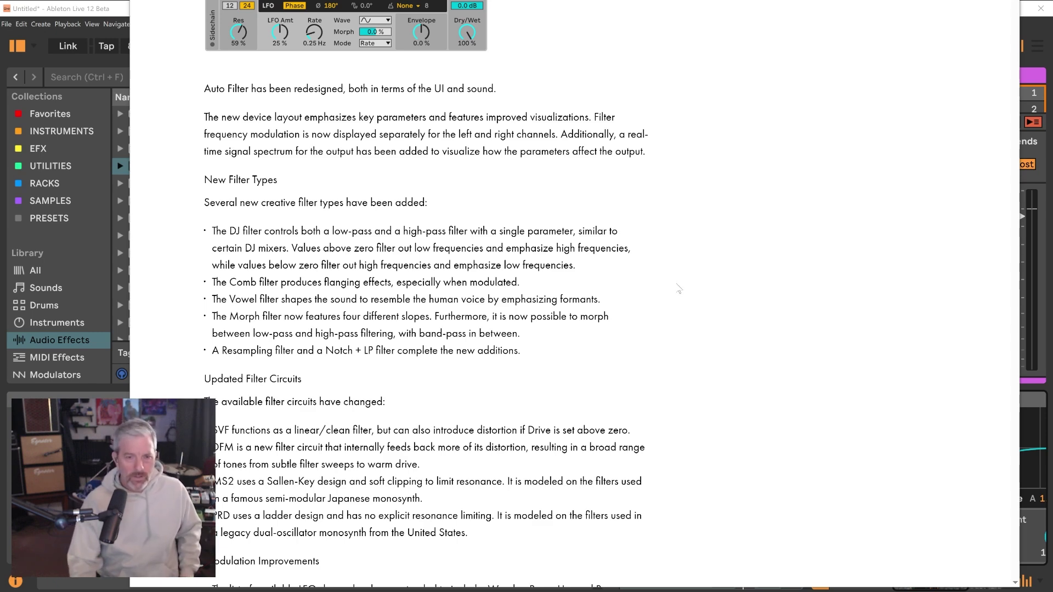
scroll(679, 289, down, 2)
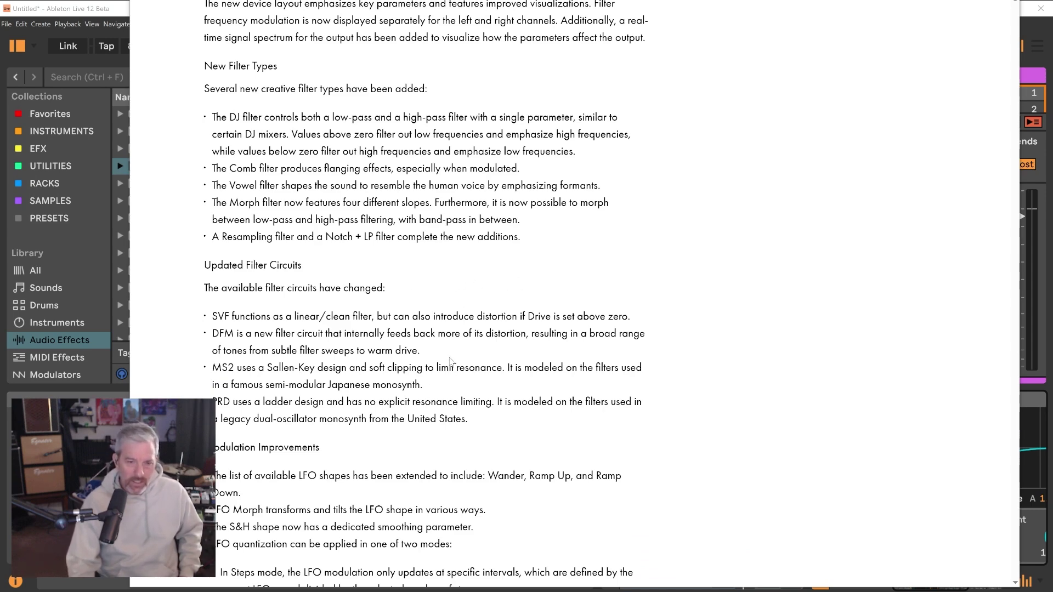
scroll(680, 330, down, 1)
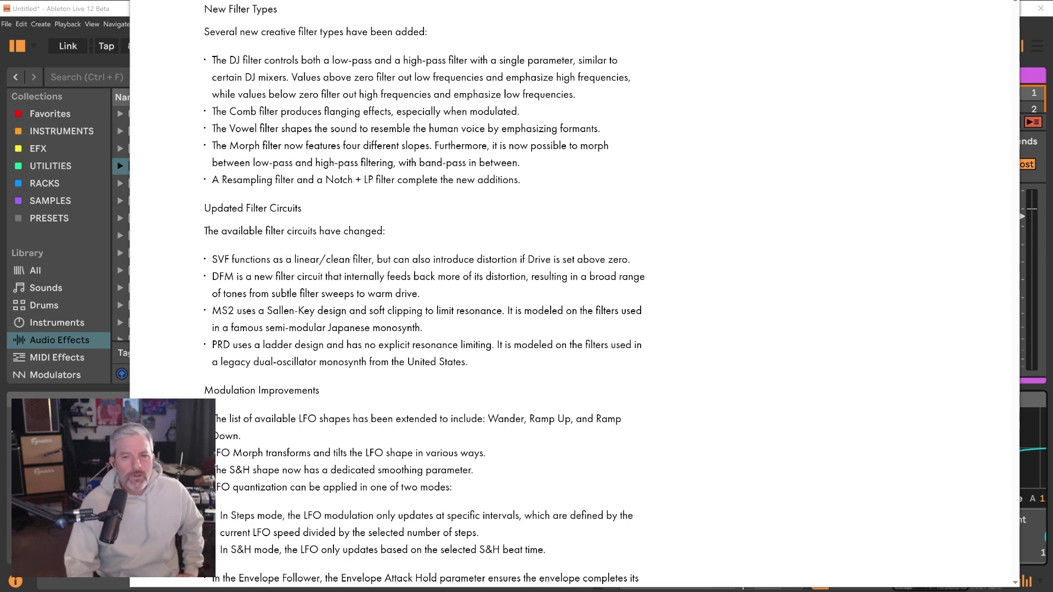
scroll(322, 346, down, 3)
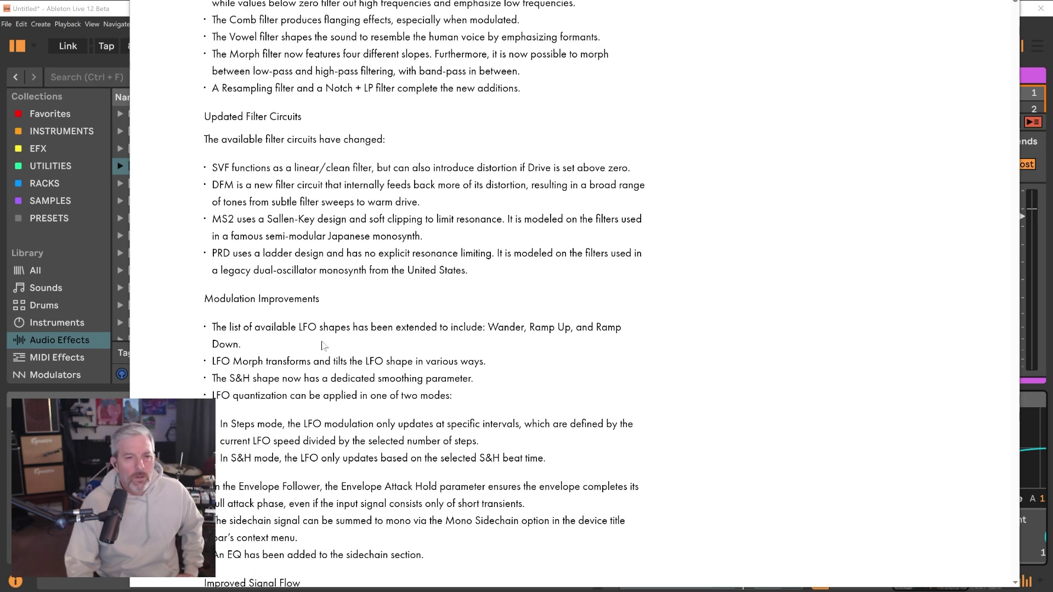
scroll(322, 345, down, 3)
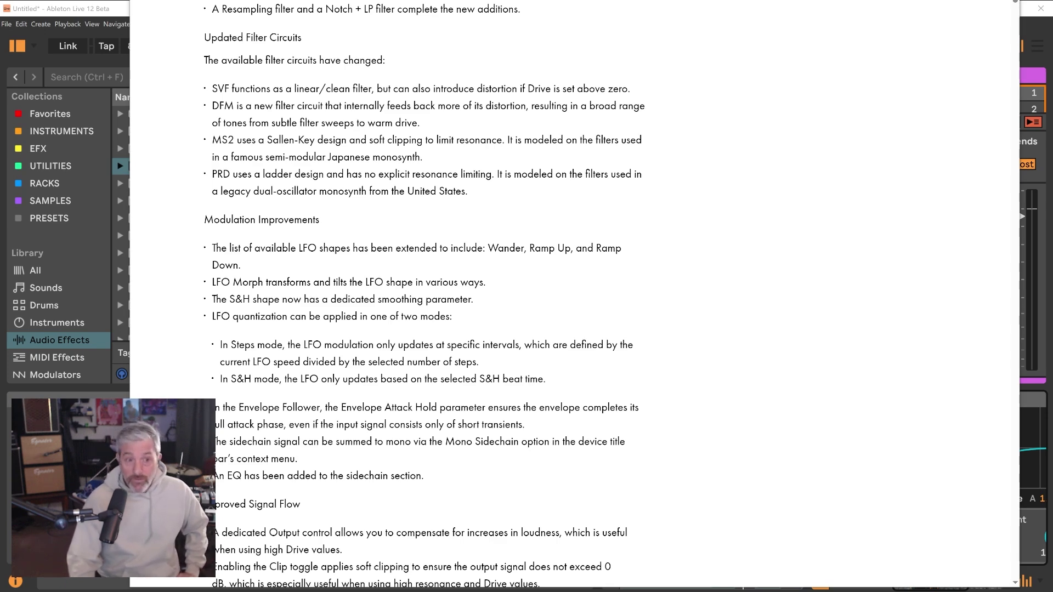
scroll(575, 295, down, 1)
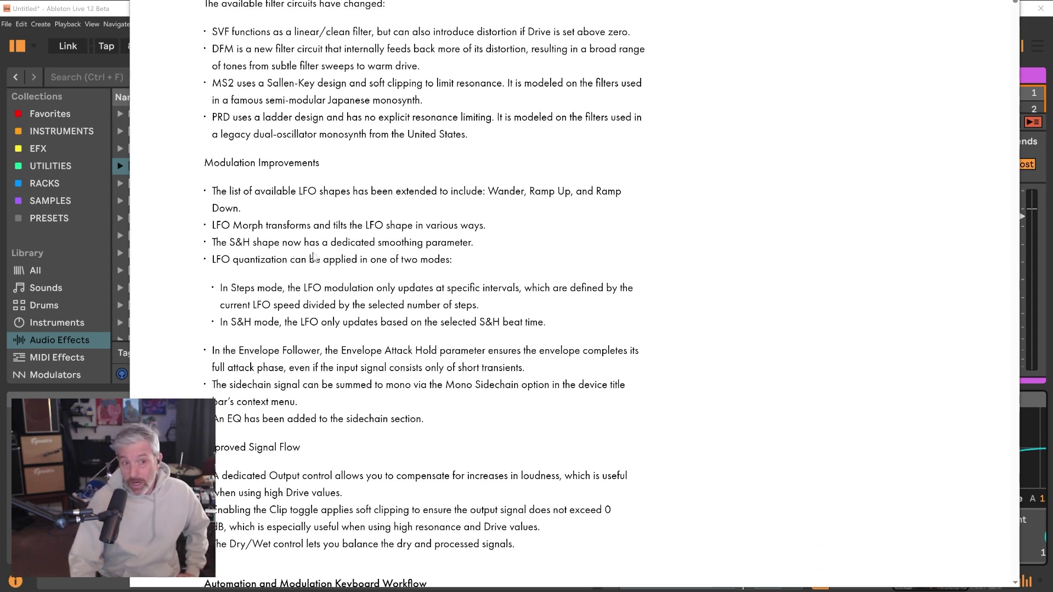
Step: Read the release notes on modulation improvements, improved signal flow and the automation keyboard workflow
scroll(274, 279, down, 1)
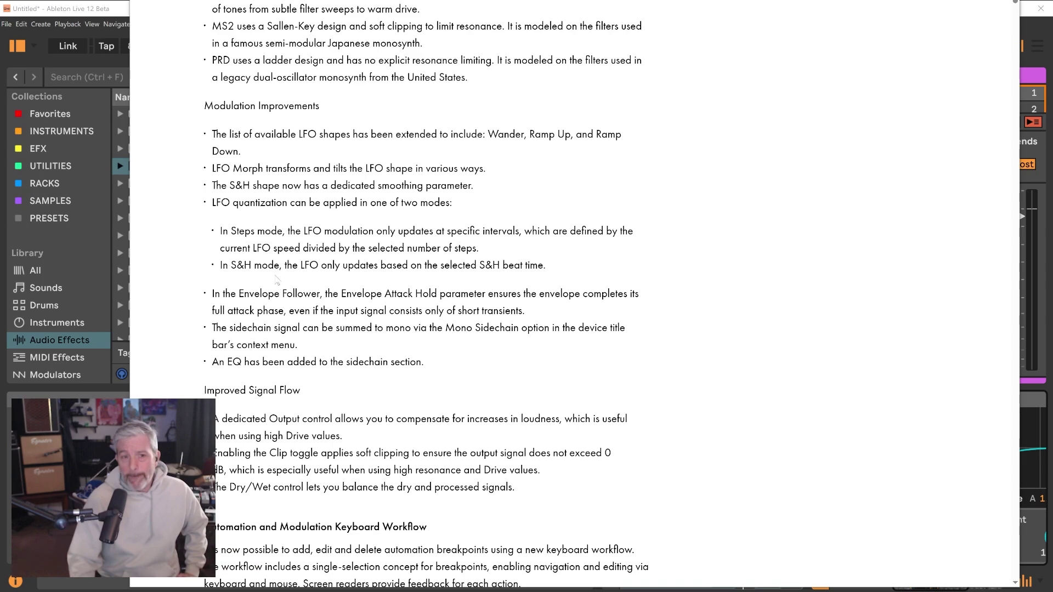
scroll(575, 295, down, 2)
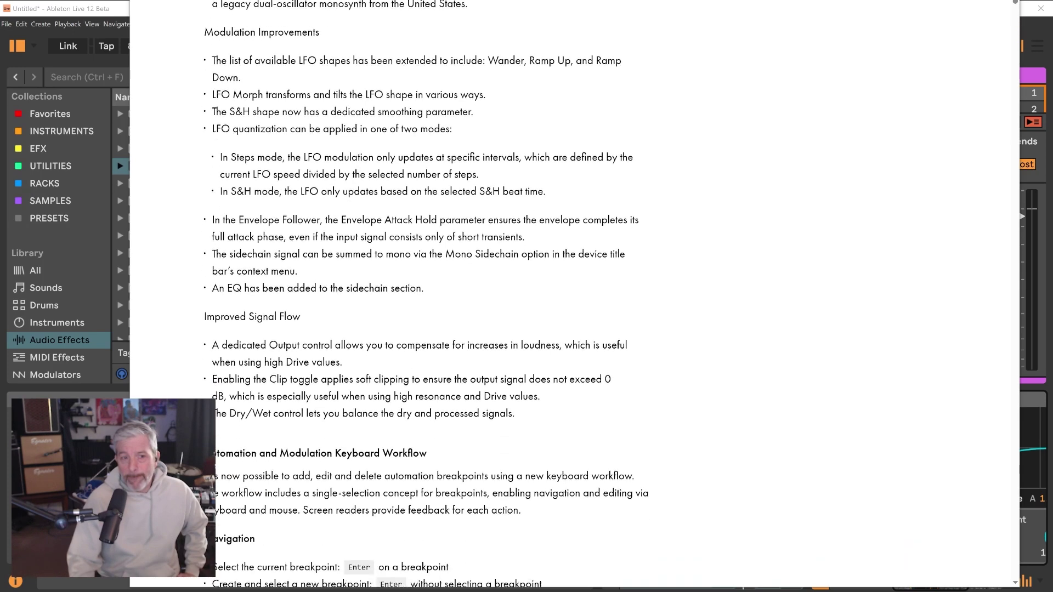
scroll(351, 263, down, 1)
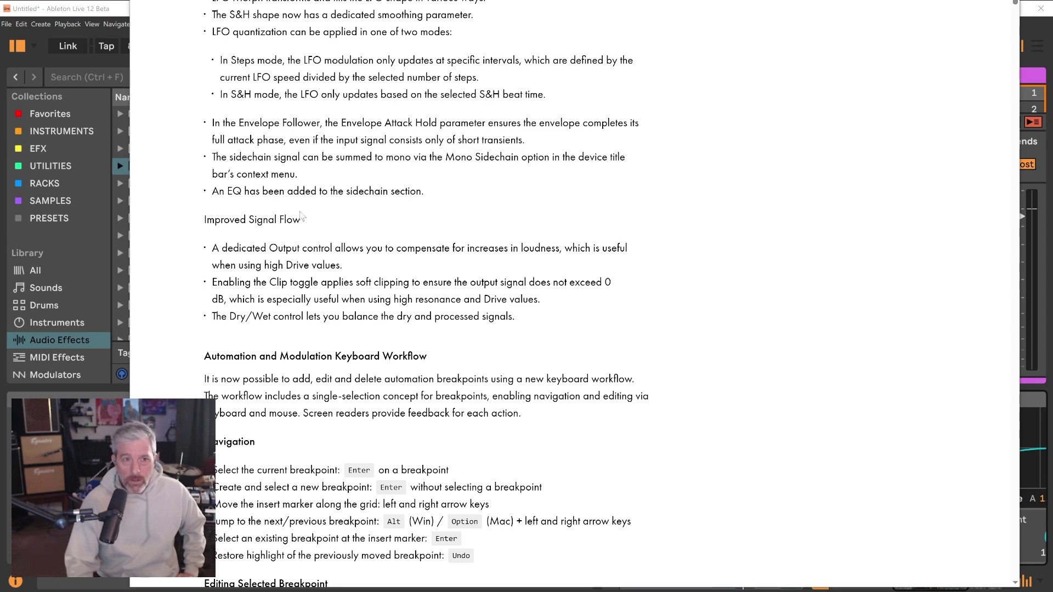
scroll(302, 215, up, 1)
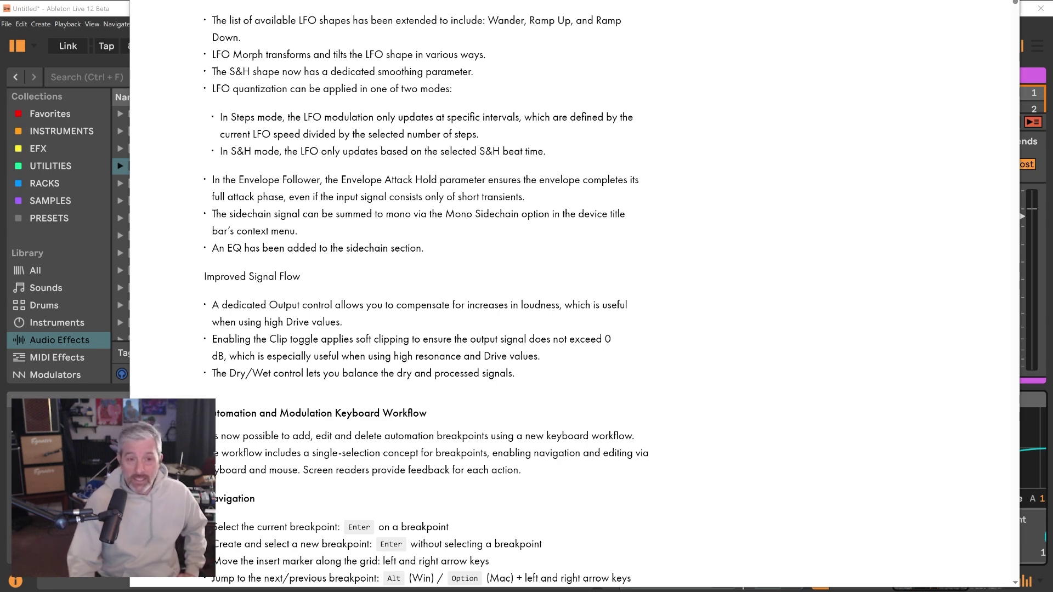
scroll(417, 296, down, 1)
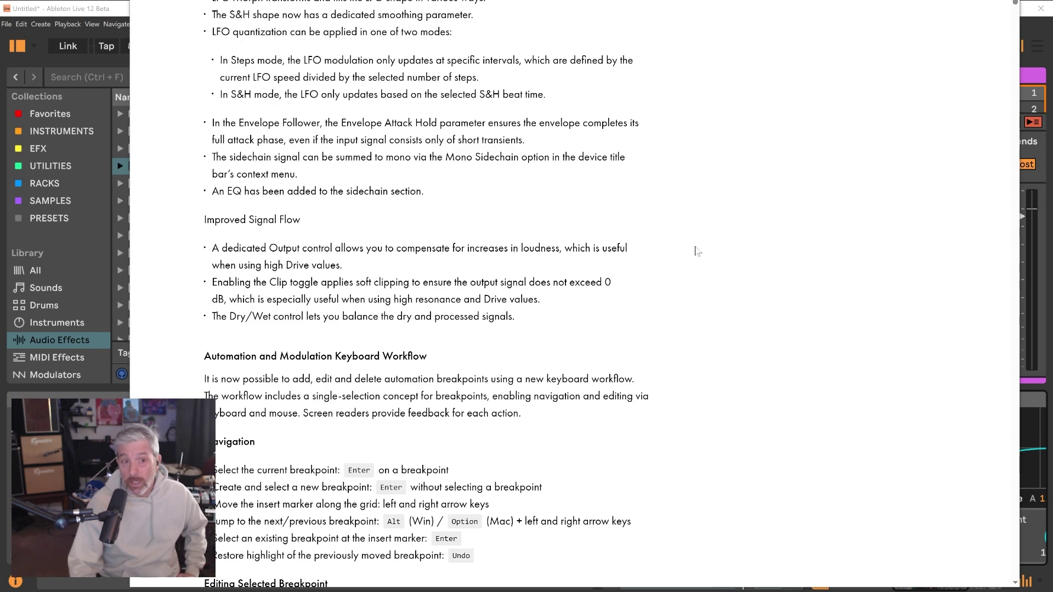
scroll(695, 251, down, 1)
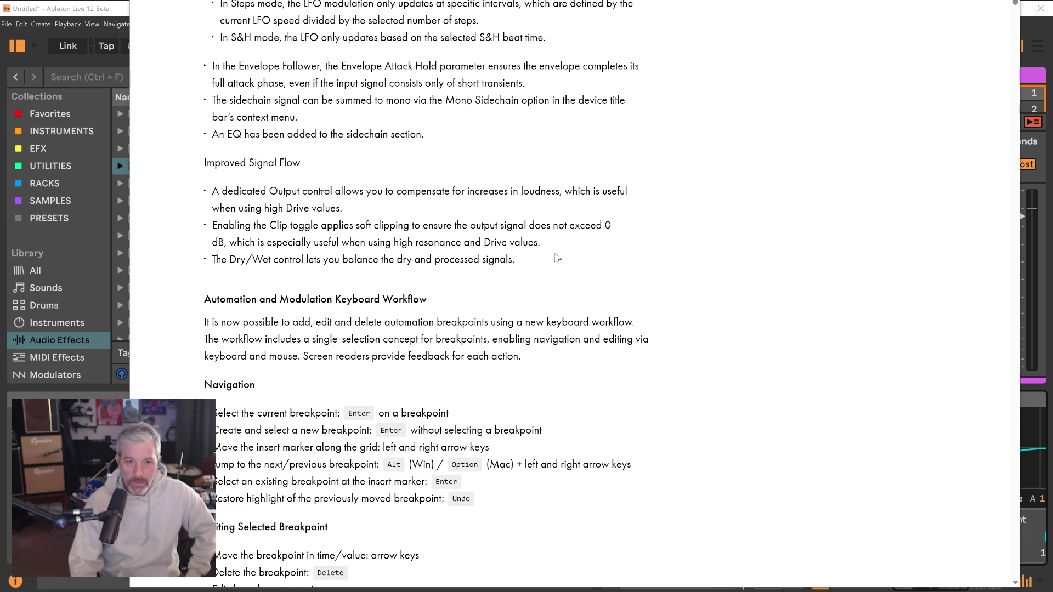
scroll(559, 259, down, 1)
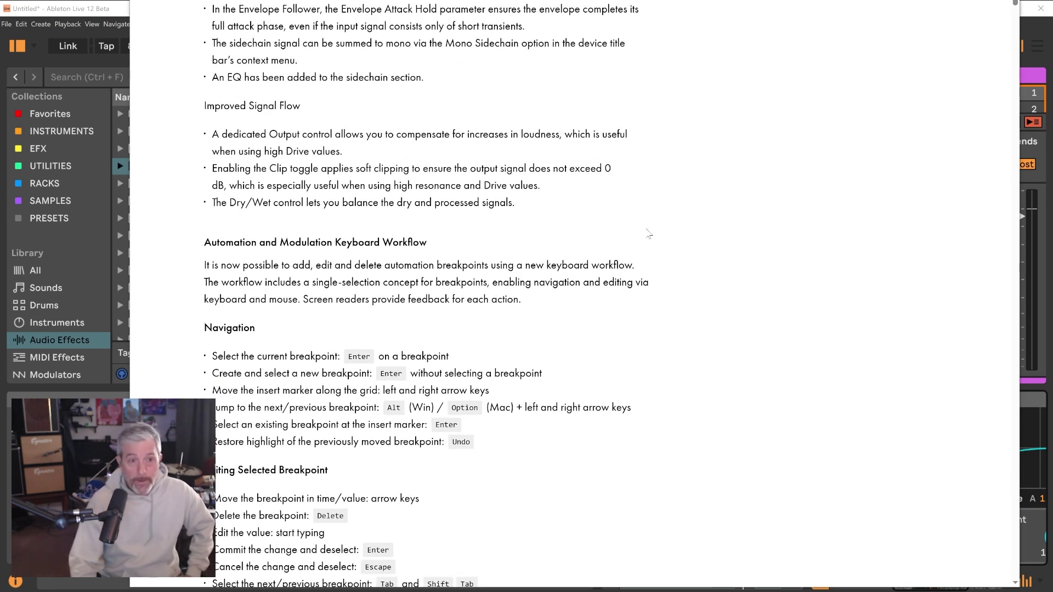
scroll(649, 233, down, 1)
scroll(653, 235, up, 5)
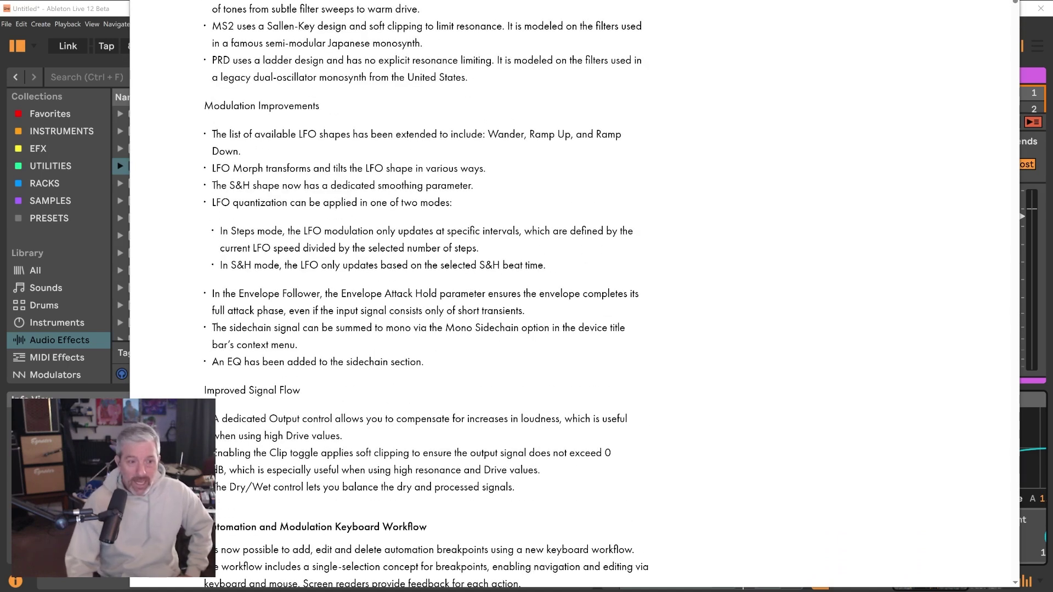
Step: Switch to Ableton Live and look over the Operator track's device chain, from the Operator instrument to Auto Filter
key(alt+Tab)
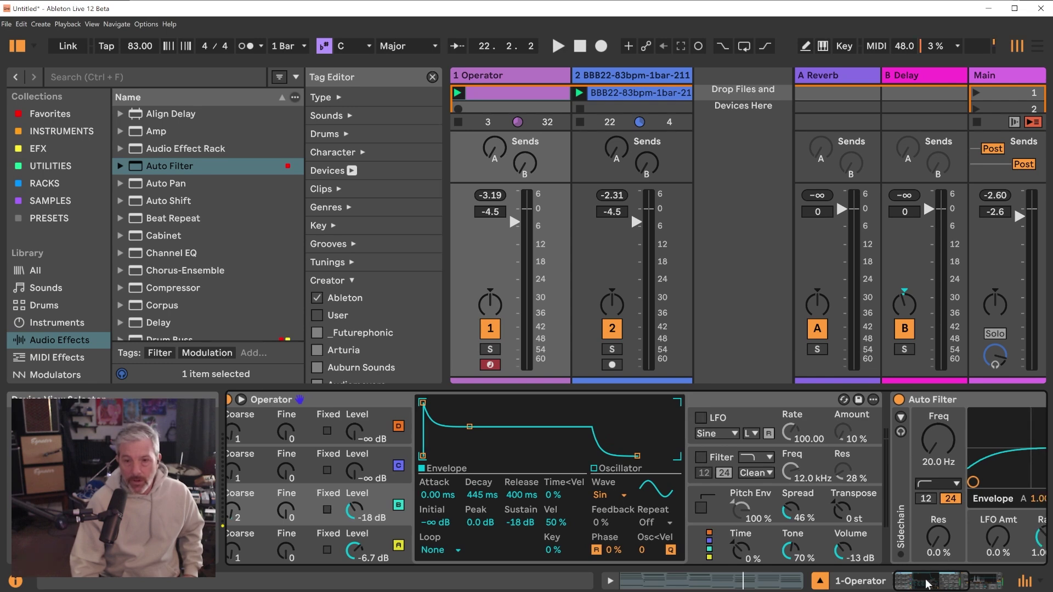
drag(927, 585, 979, 586)
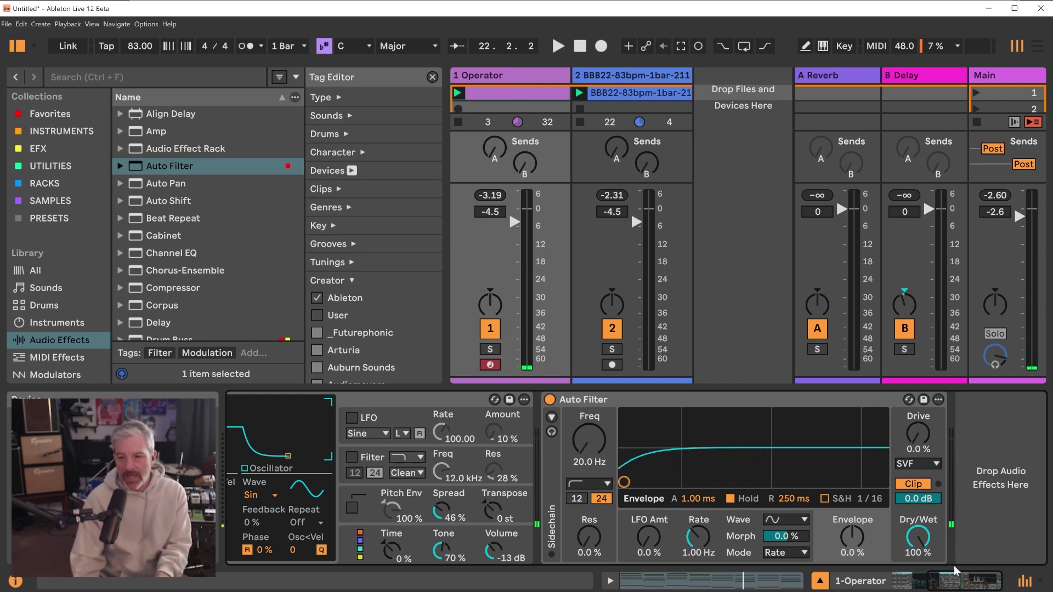
click(909, 583)
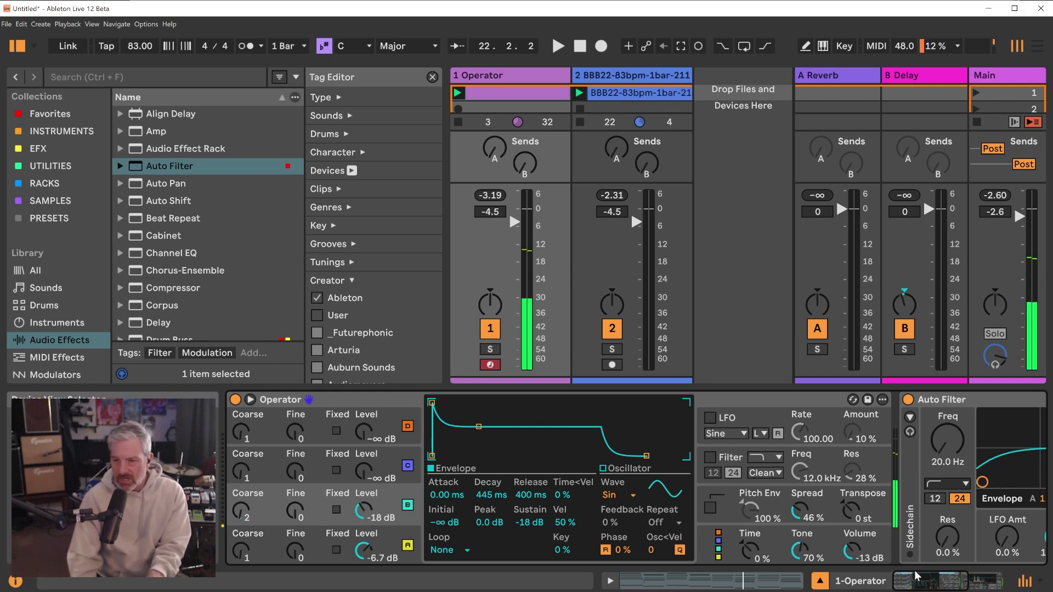
click(959, 586)
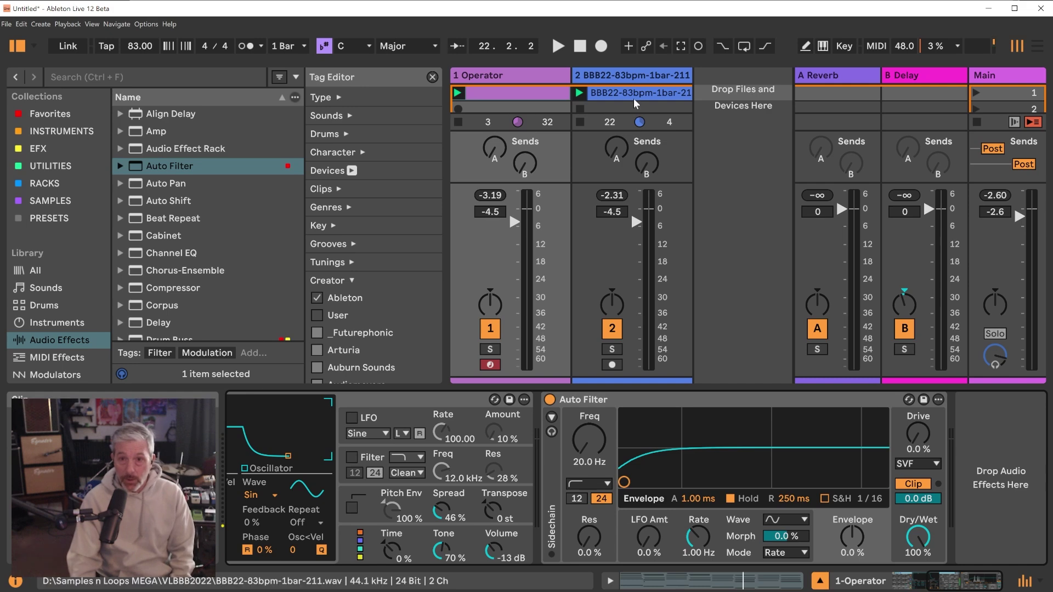
Step: Stop the Operator track's clip and audition the drum loop on track 2 with its Auto Filter bypassed, ending with playback stopped
click(459, 122)
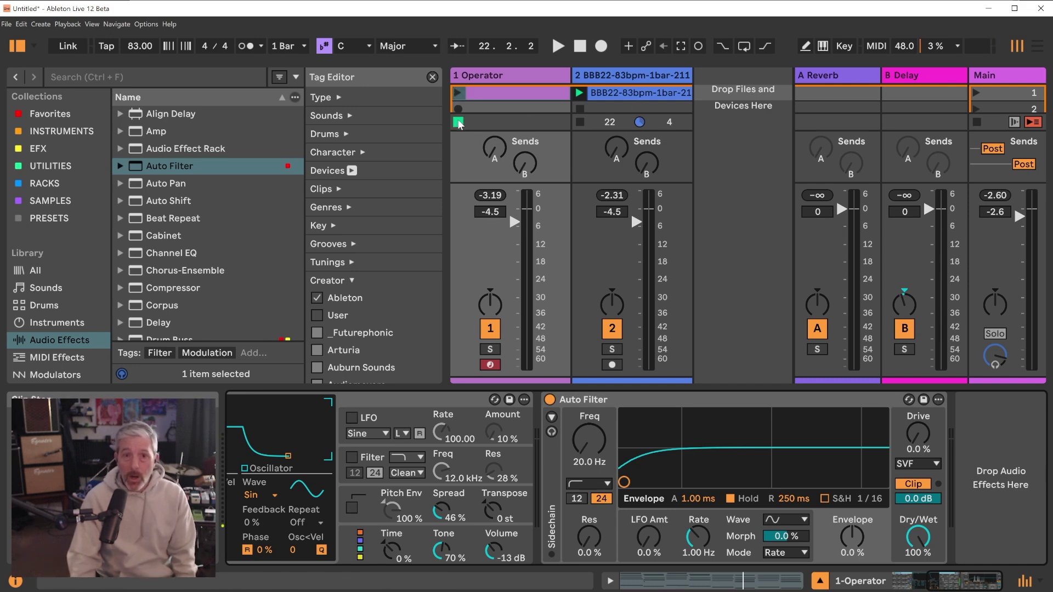
click(580, 94)
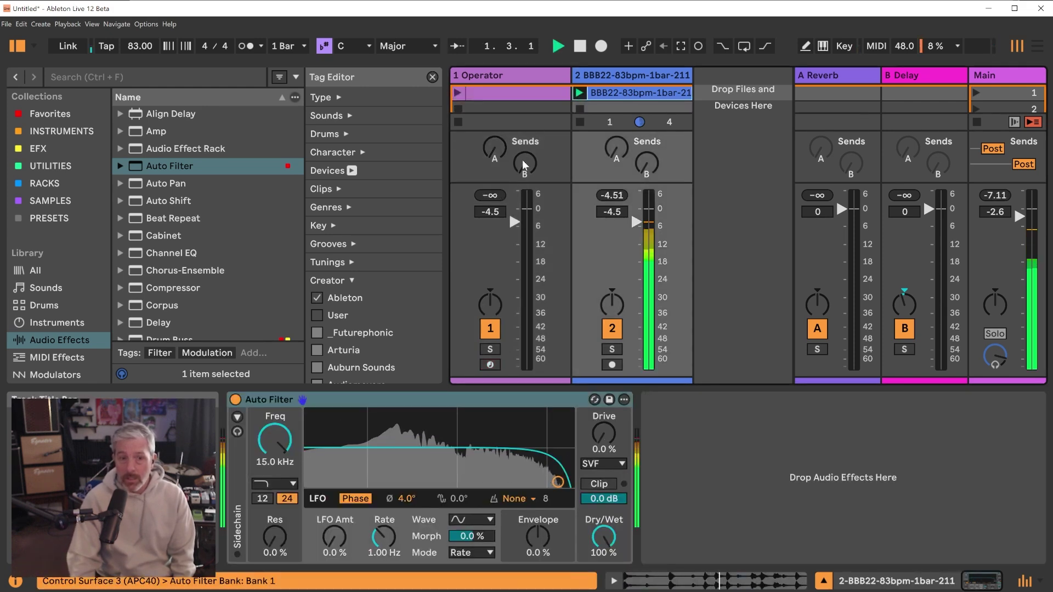
click(235, 400)
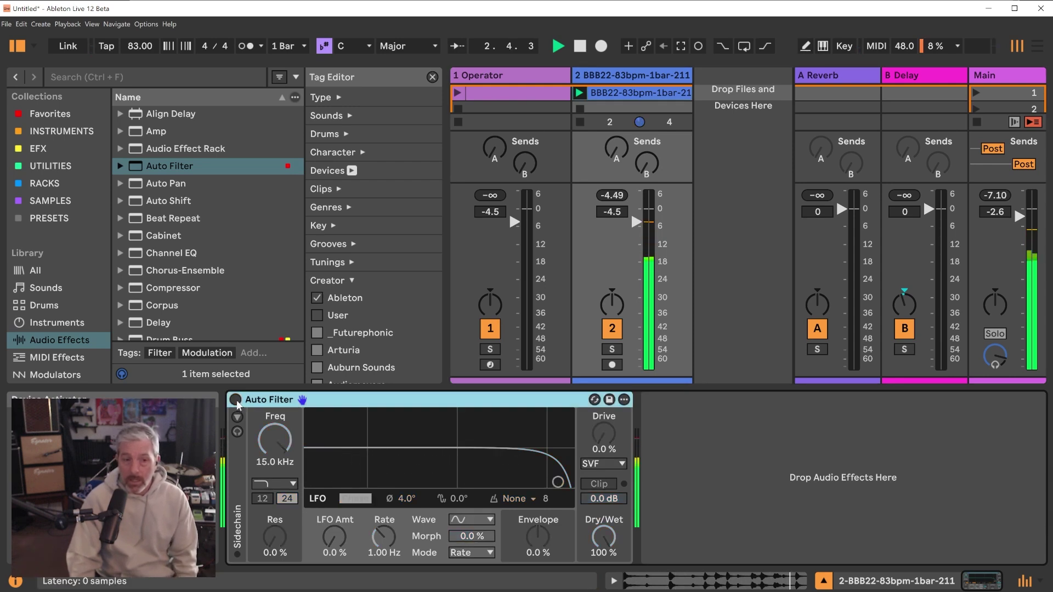
key(space)
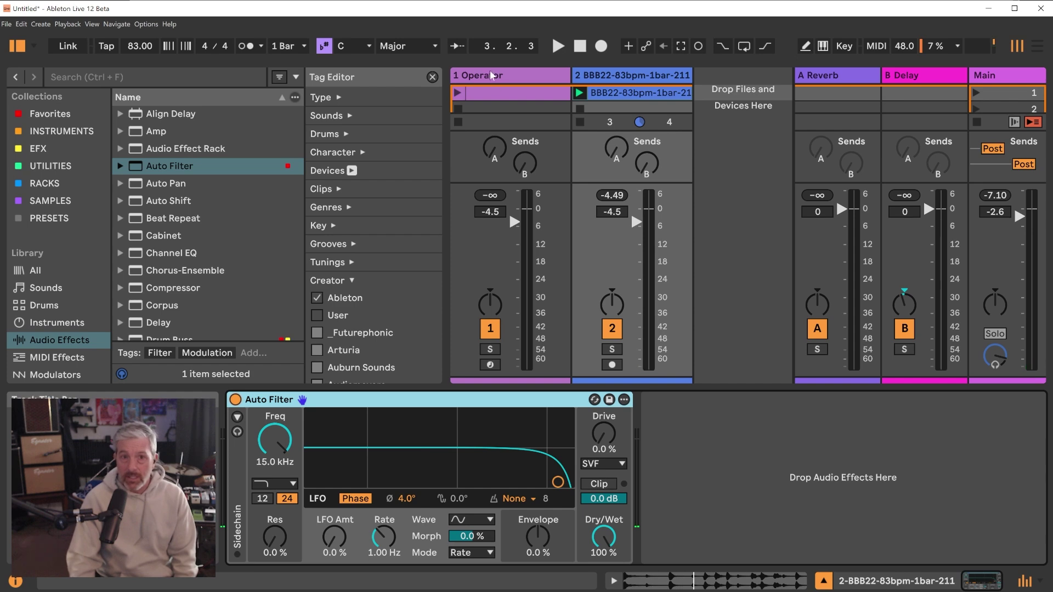
Step: Bypass Auto Filter on the Operator track and audition its clip dry, ending with playback stopped
click(462, 98)
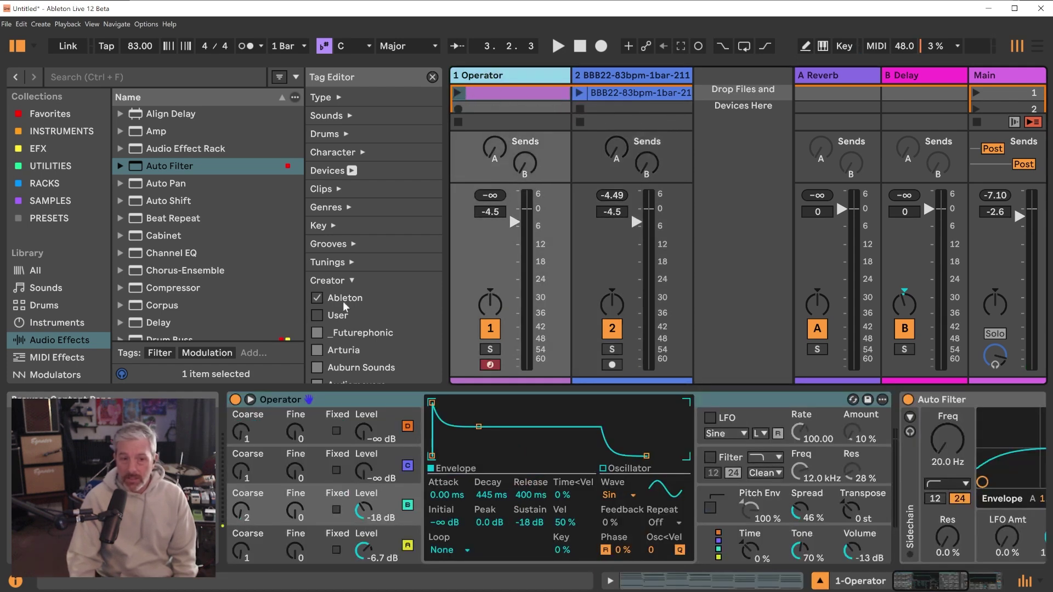
click(909, 400)
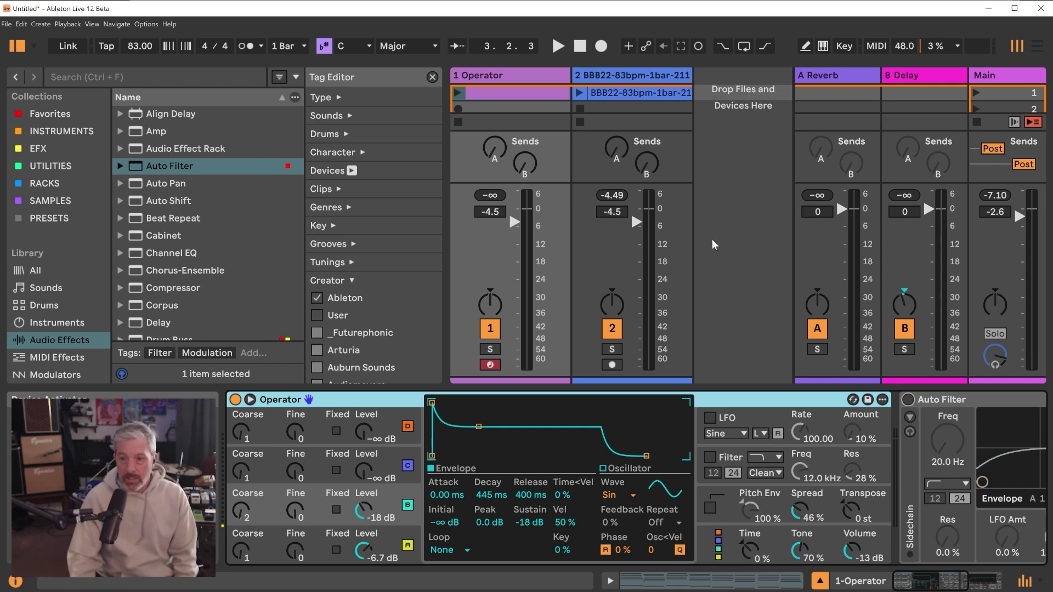
click(459, 94)
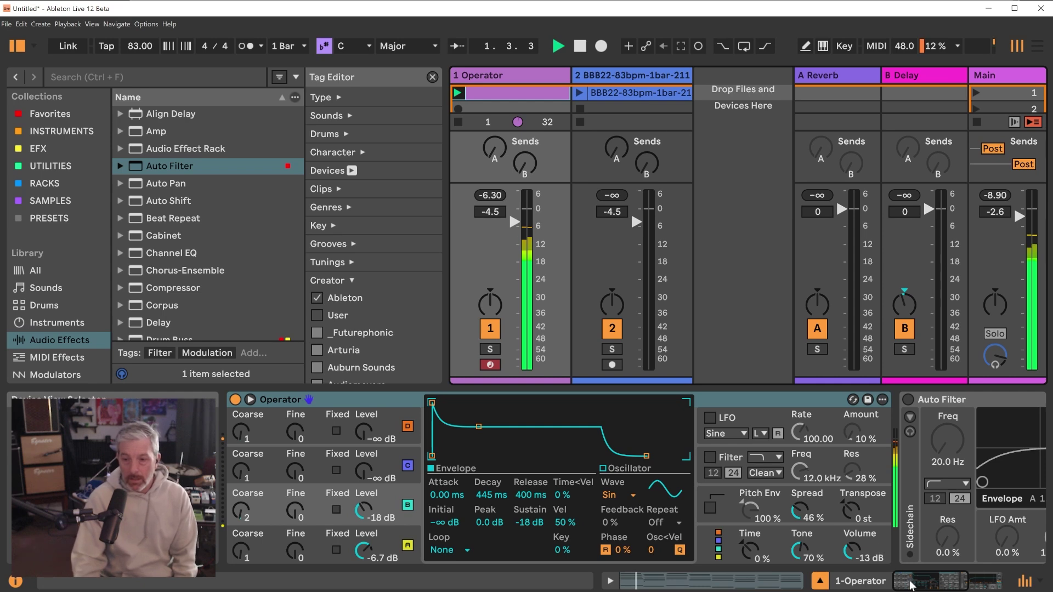
click(910, 585)
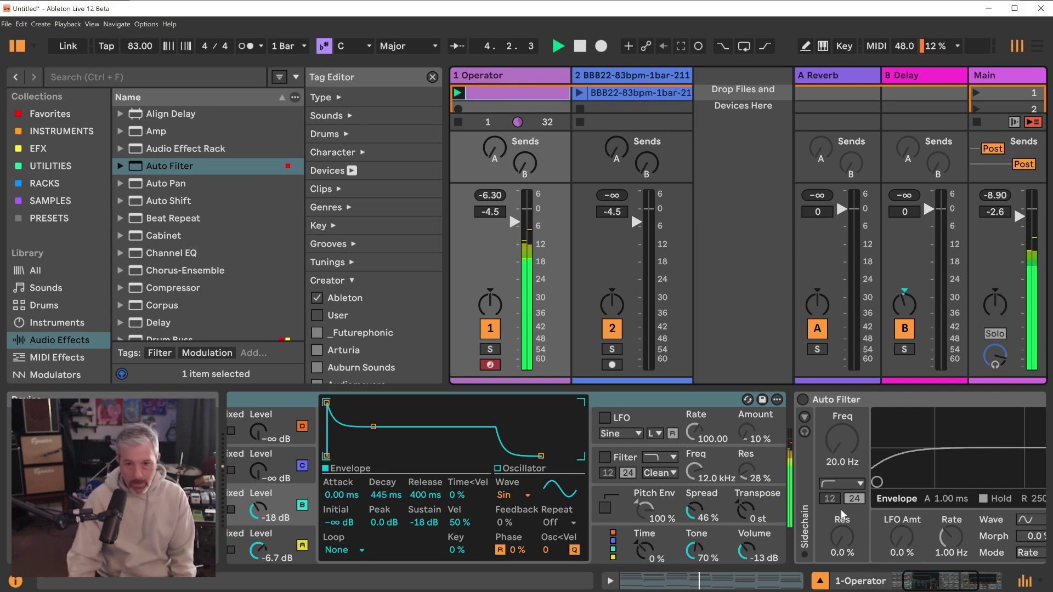
key(space)
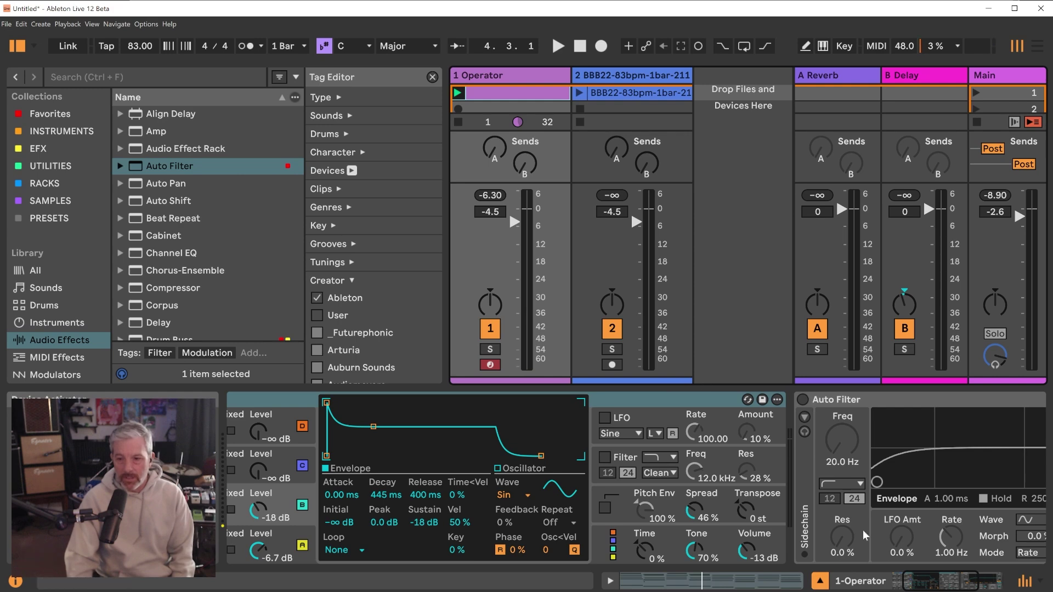
Step: Re-enable Auto Filter on the Operator track and review its available filter types, keeping High-pass selected
click(927, 579)
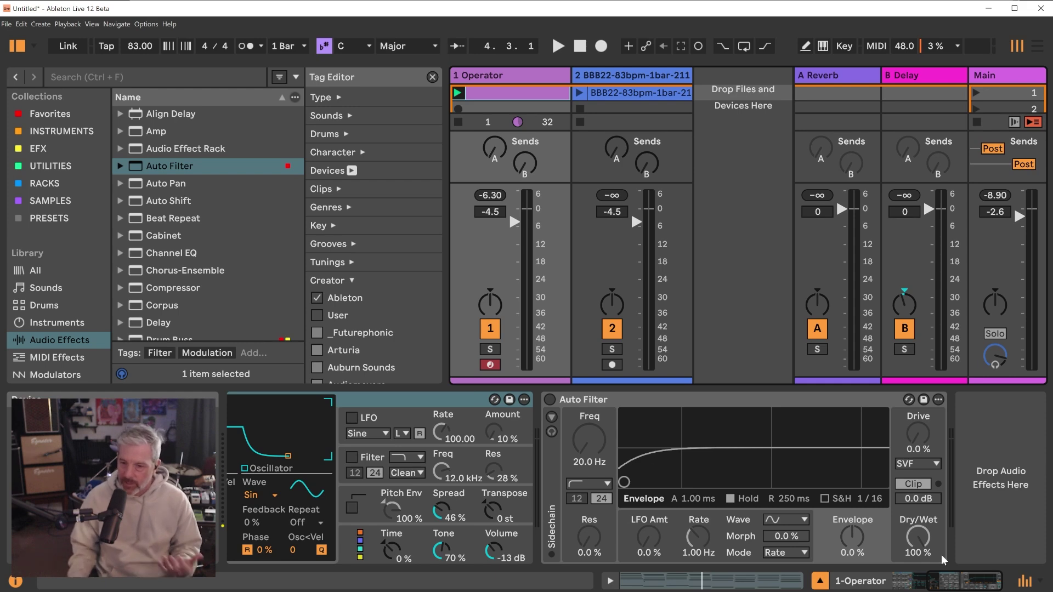
click(672, 402)
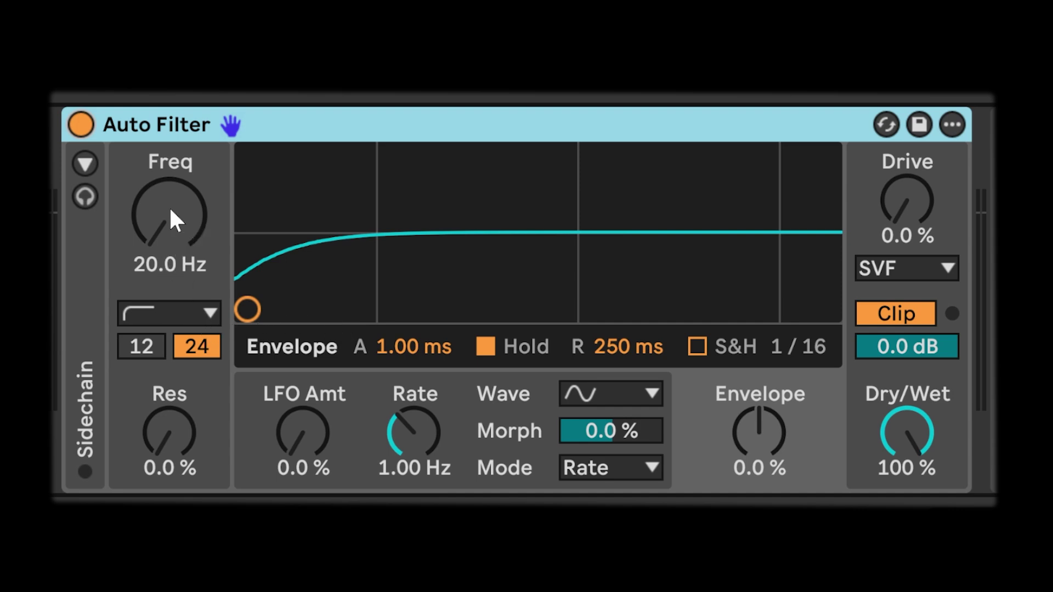
click(159, 314)
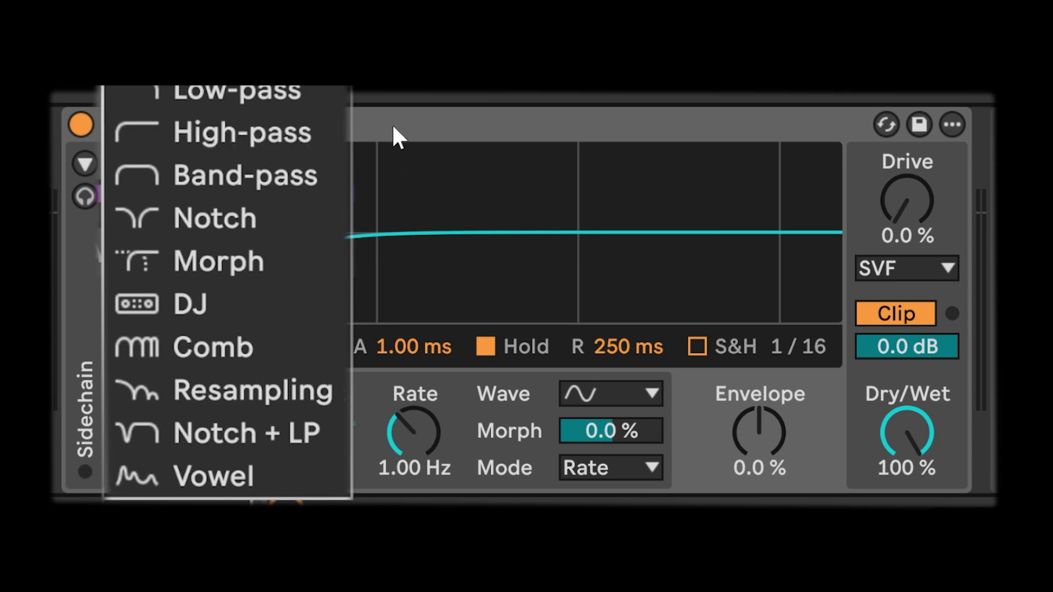
click(356, 143)
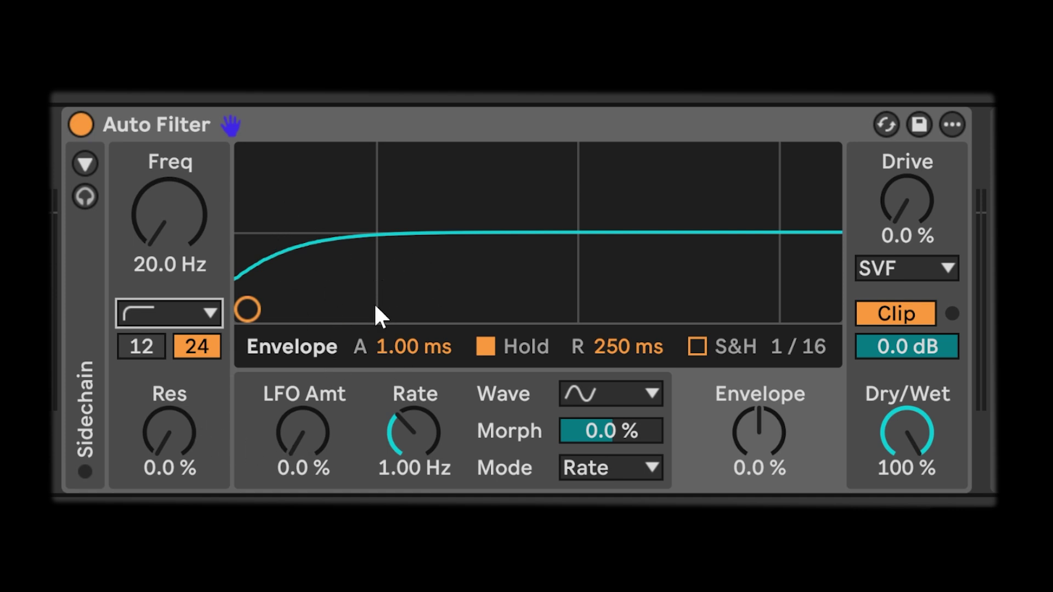
Step: Play the Operator clip through Auto Filter to examine its real-time spectrum display, and stop playback
key(space)
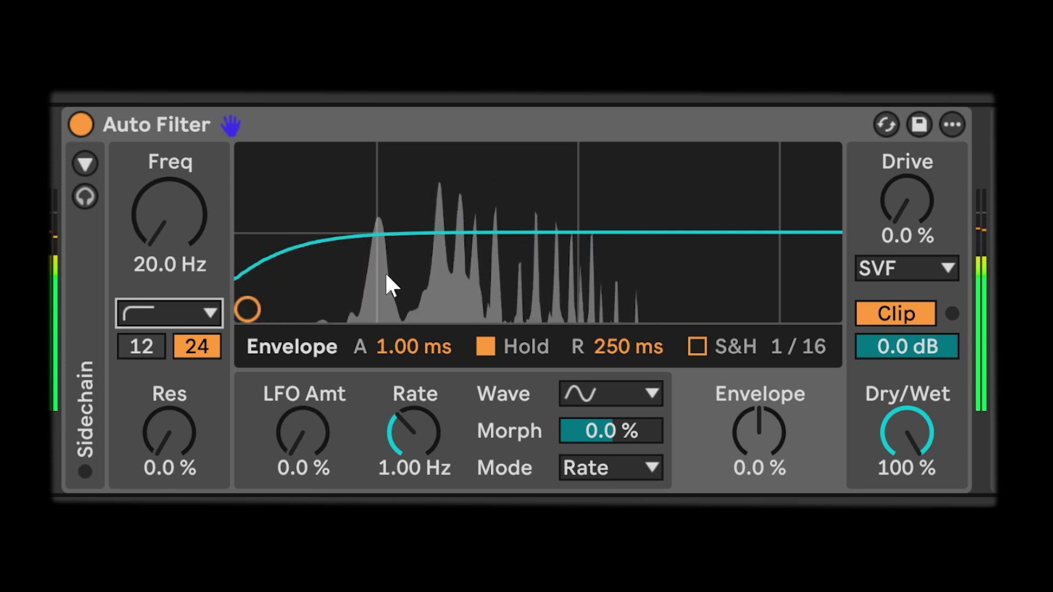
key(space)
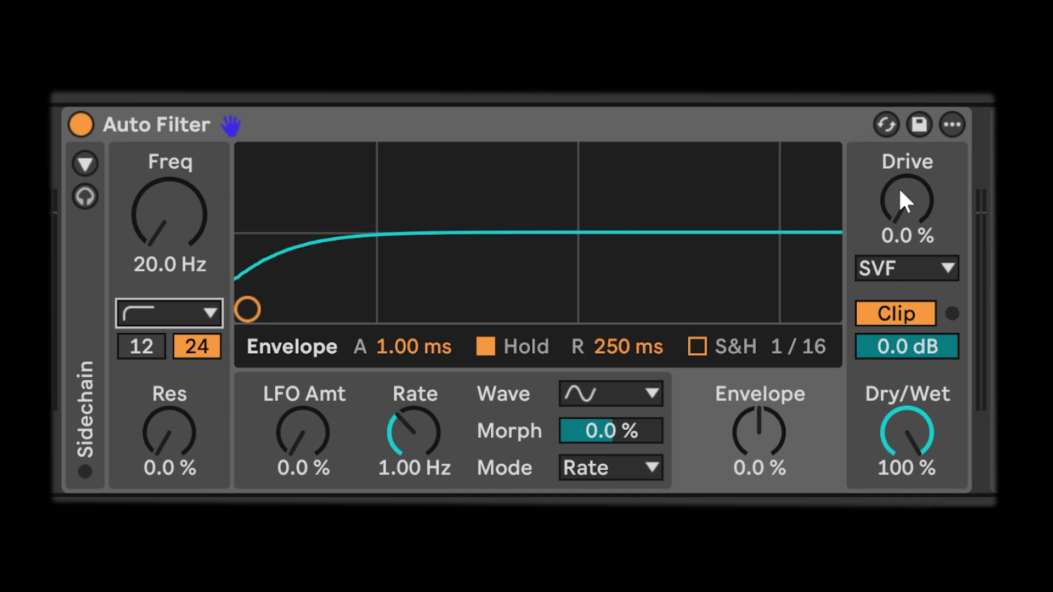
Step: Review Auto Filter's available circuit types, keeping SVF, and toggle the Clip option off and back on
click(895, 267)
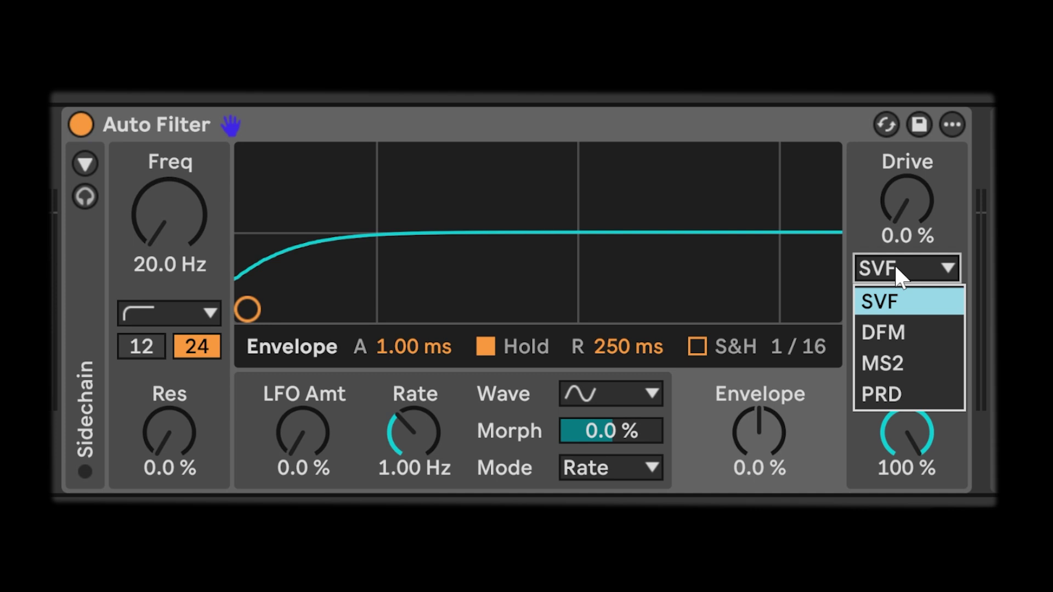
click(894, 265)
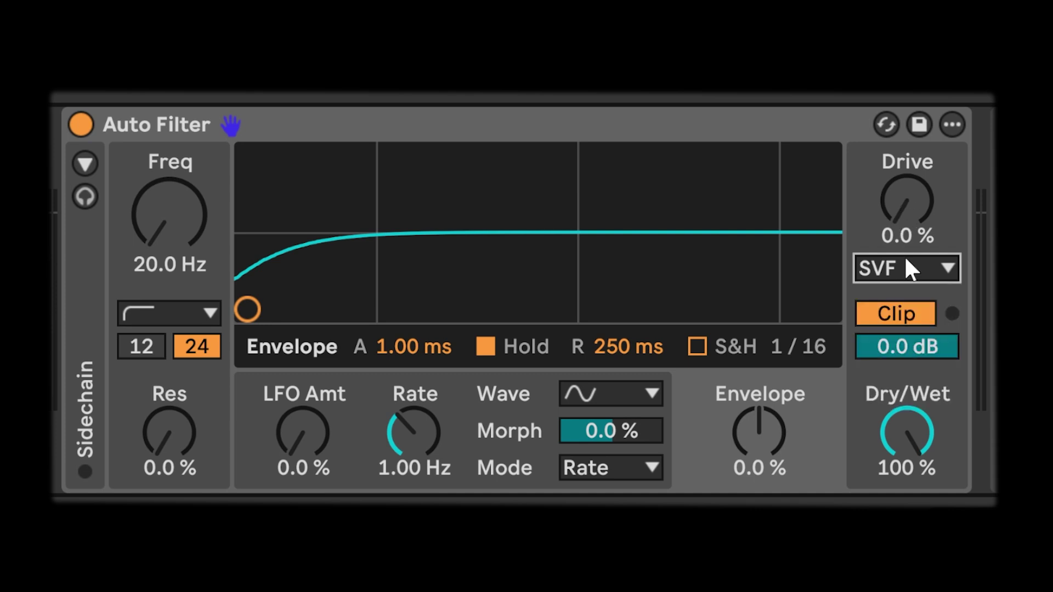
click(903, 311)
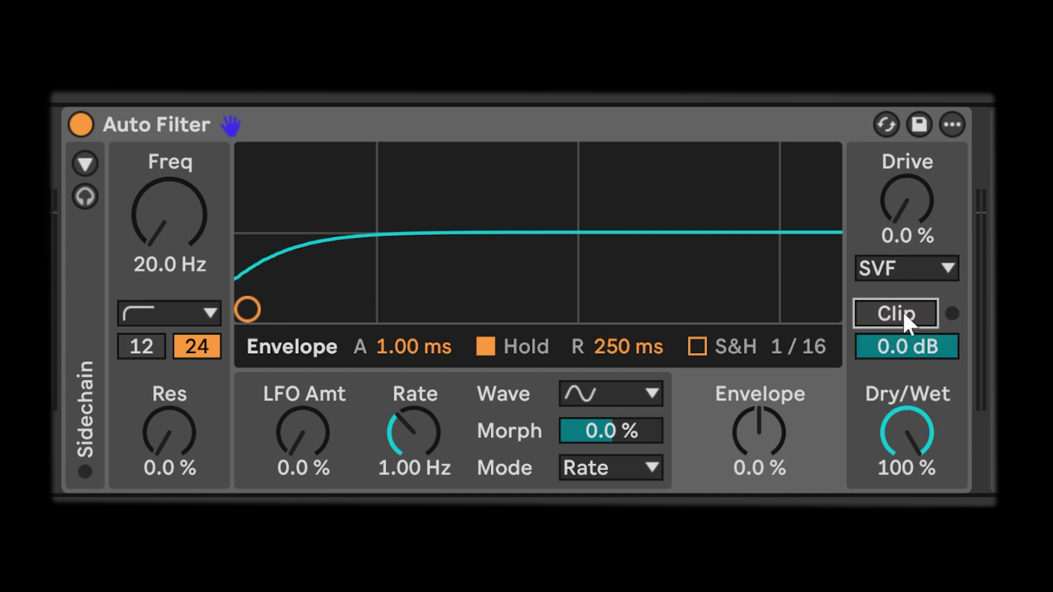
click(903, 311)
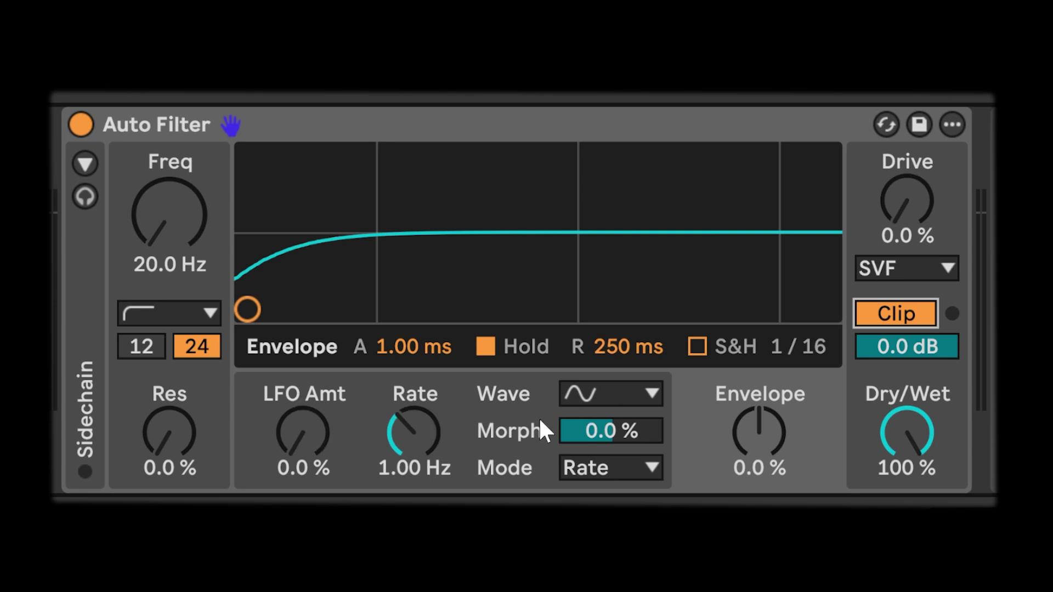
Step: Review the LFO's available waveforms and rate modes, keeping the Sine wave and Rate mode
click(593, 393)
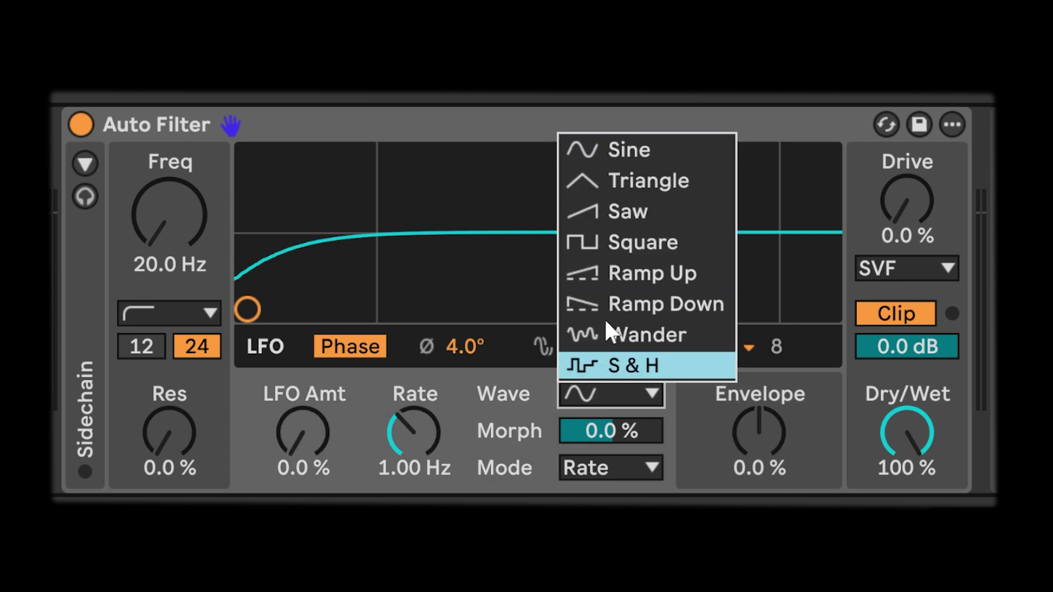
click(680, 422)
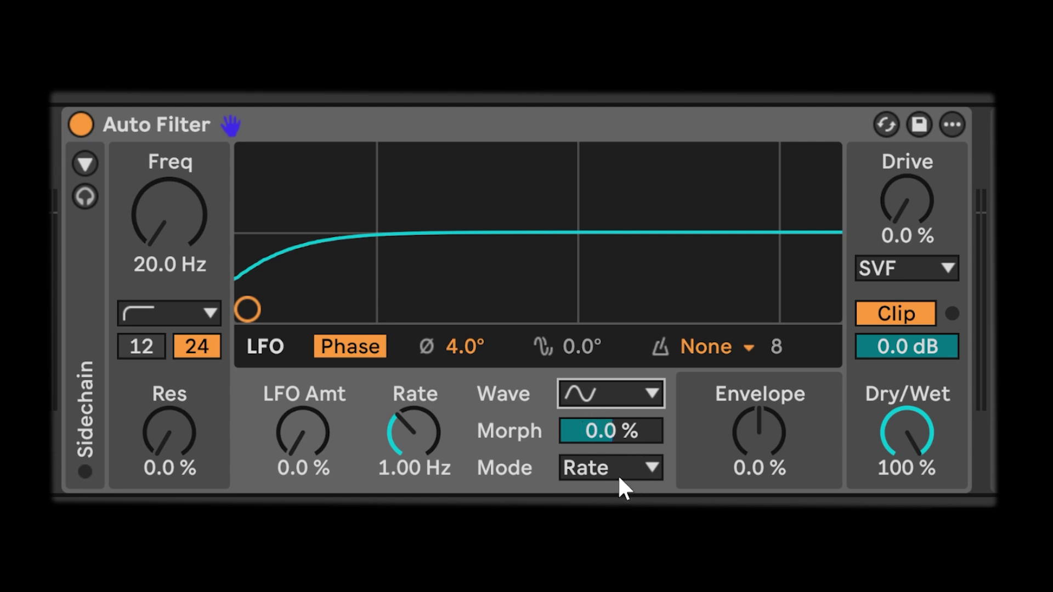
click(589, 470)
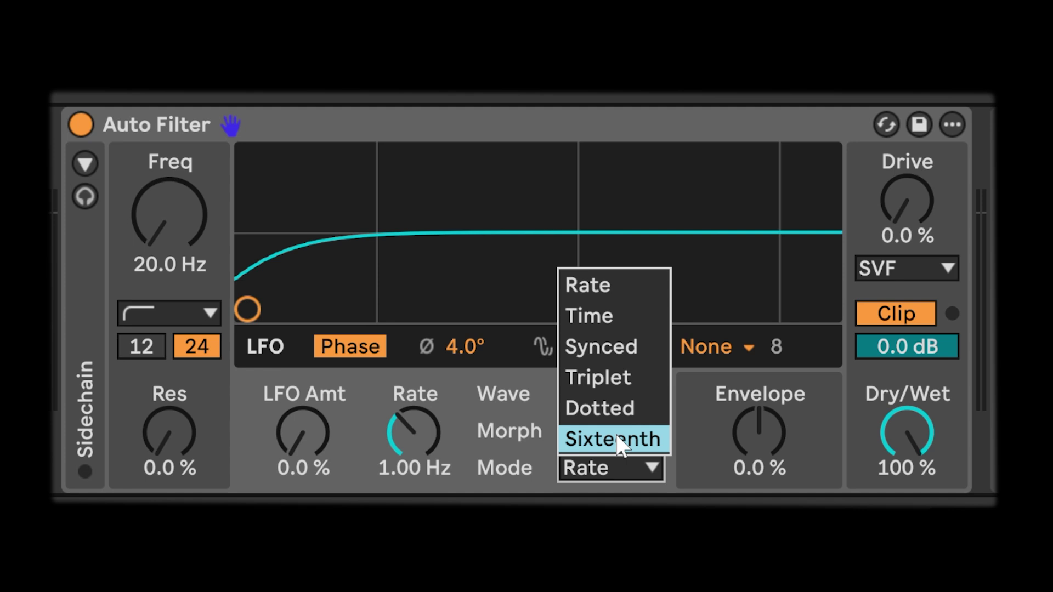
click(702, 462)
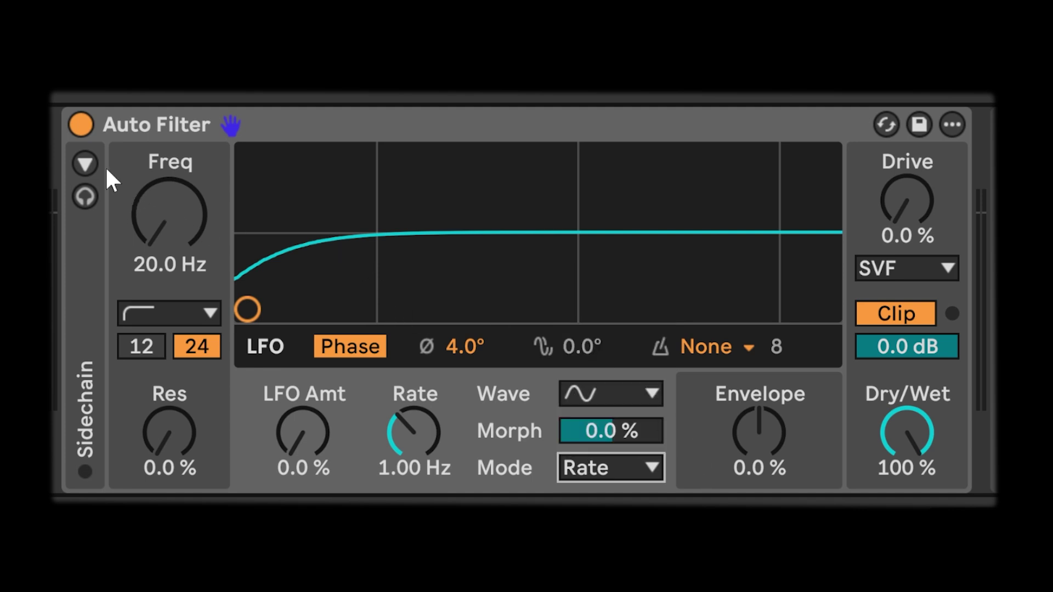
Step: Reveal the Sidechain section, toggle its External input on and back off, and collapse the section again
click(85, 163)
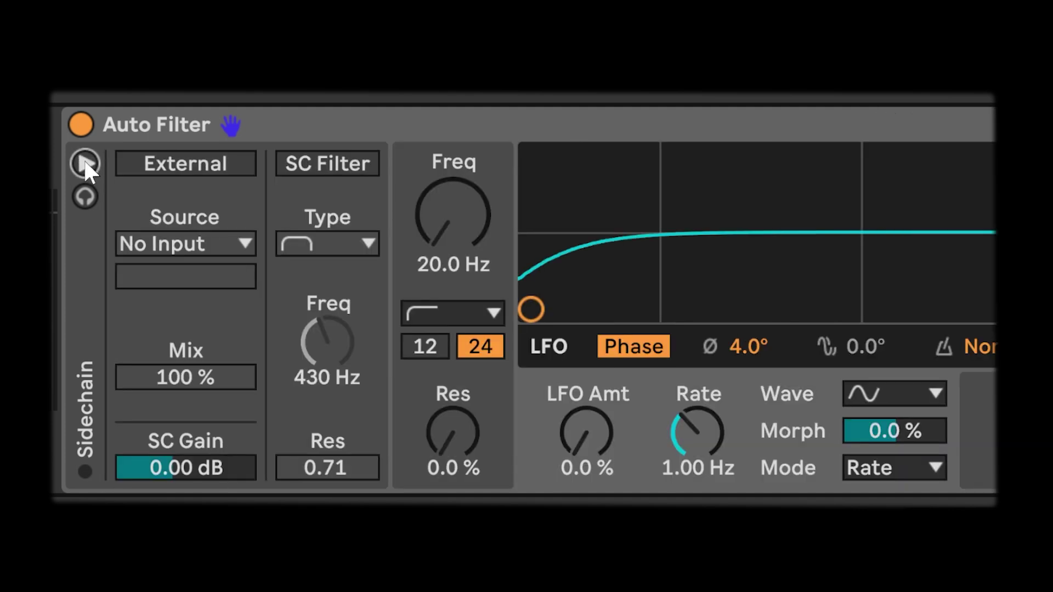
click(85, 163)
click(85, 163)
click(185, 163)
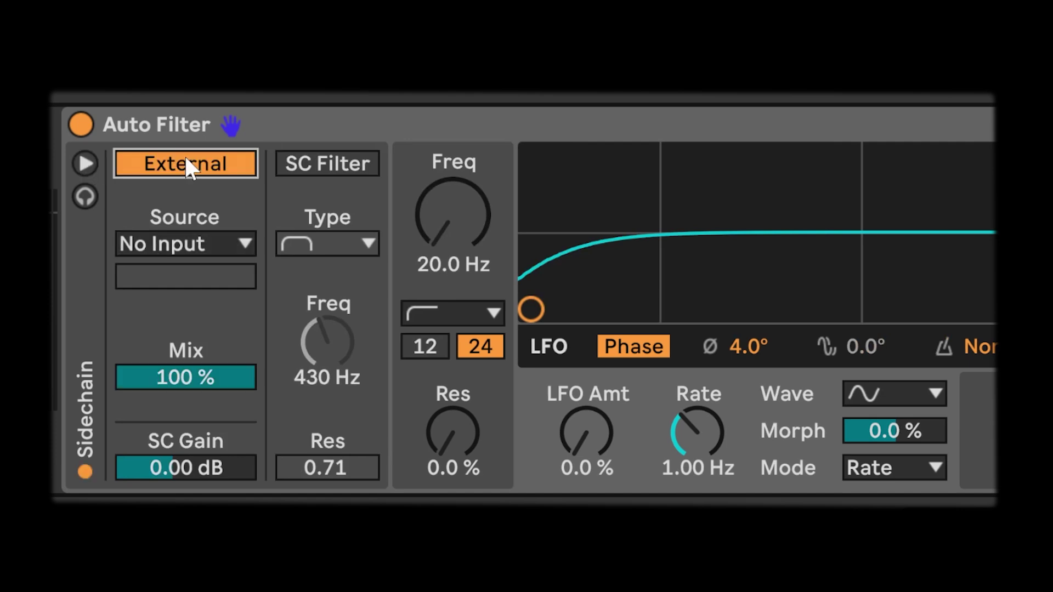
click(185, 164)
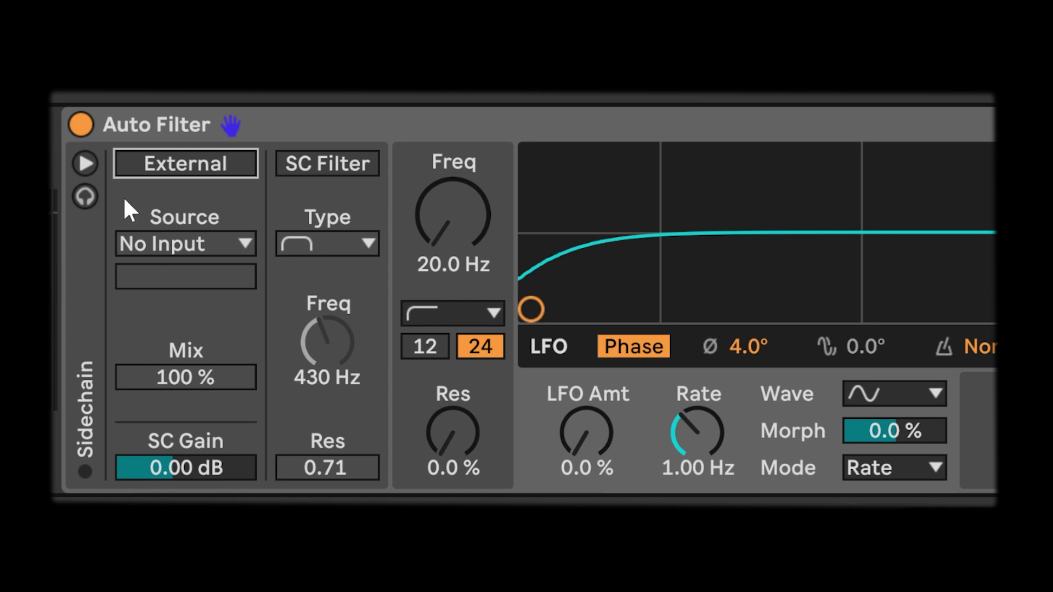
click(85, 163)
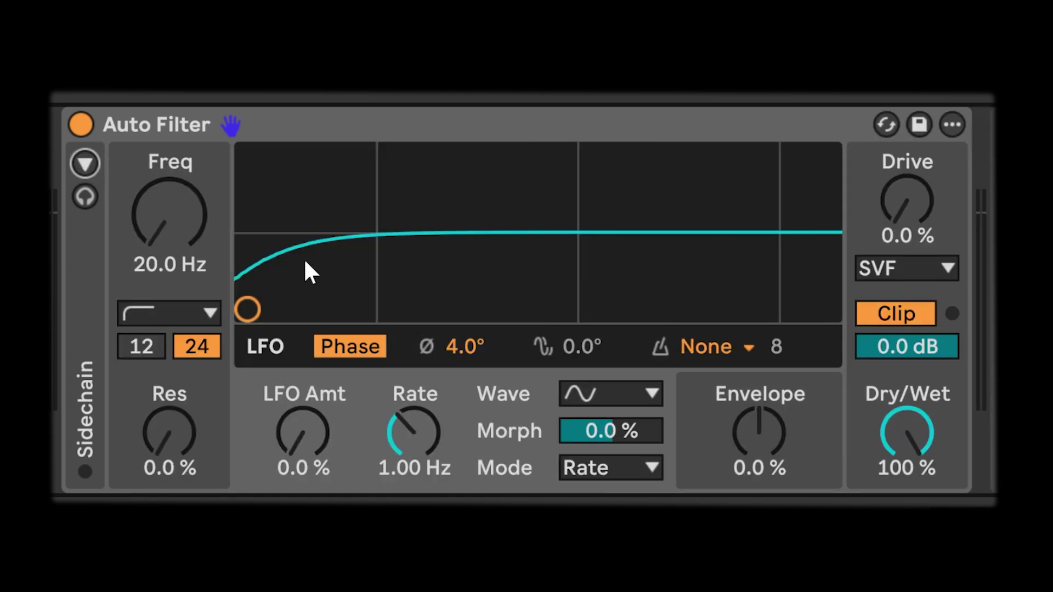
Step: Start playback and sweep the high-pass cutoff from 20 Hz up to about 143 Hz and down to about 49 Hz
key(space)
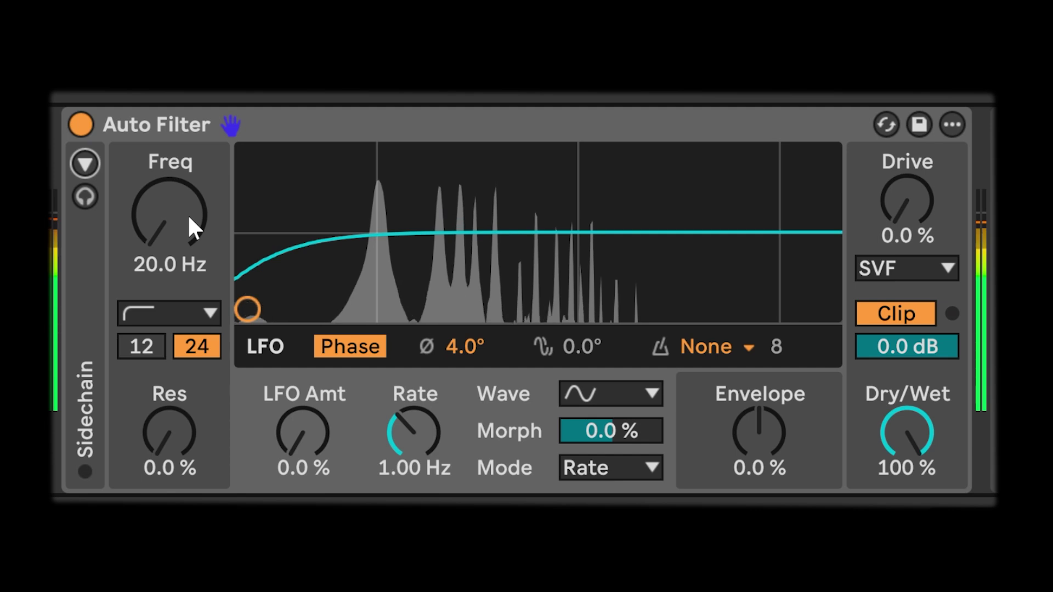
scroll(187, 214, up, 10)
scroll(190, 218, up, 15)
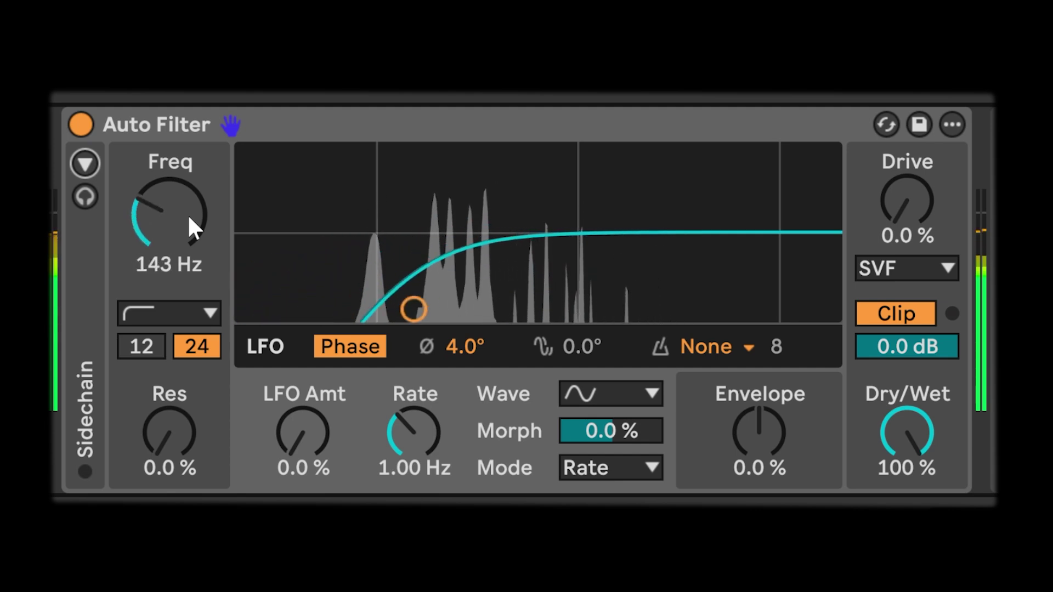
scroll(189, 219, down, 8)
scroll(187, 214, down, 9)
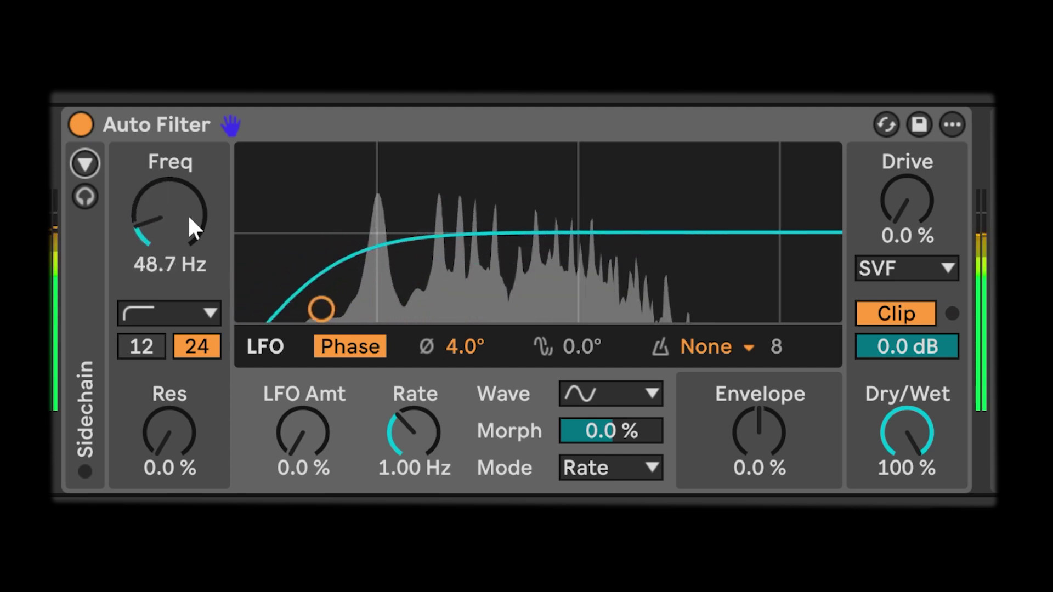
Step: Raise the resonance to 34 % and sweep the high-pass cutoff up to about 724 Hz and back down to about 281 Hz
scroll(187, 214, up, 2)
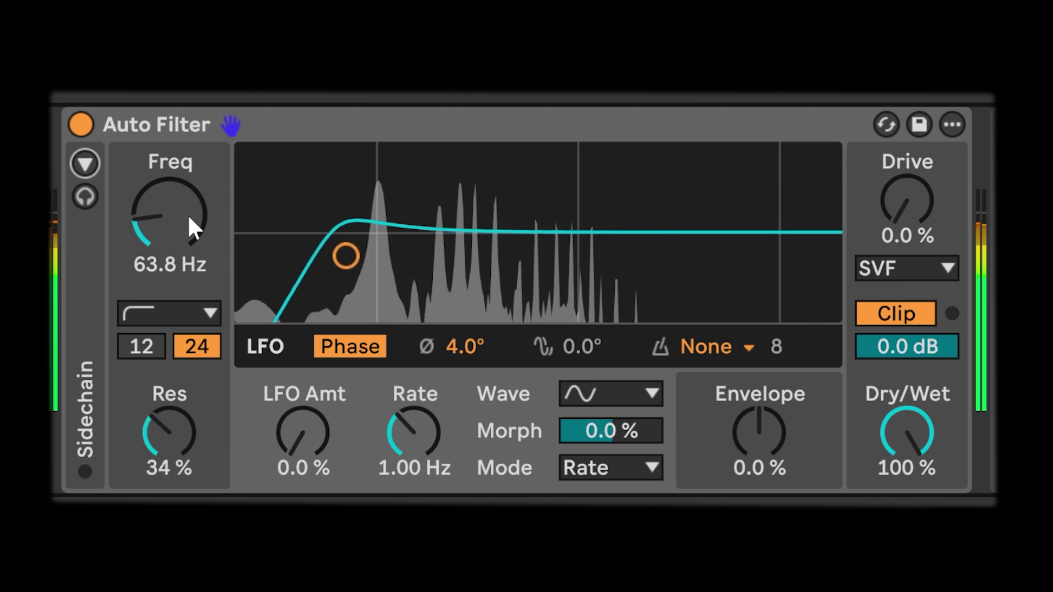
scroll(188, 214, up, 12)
scroll(188, 214, up, 1)
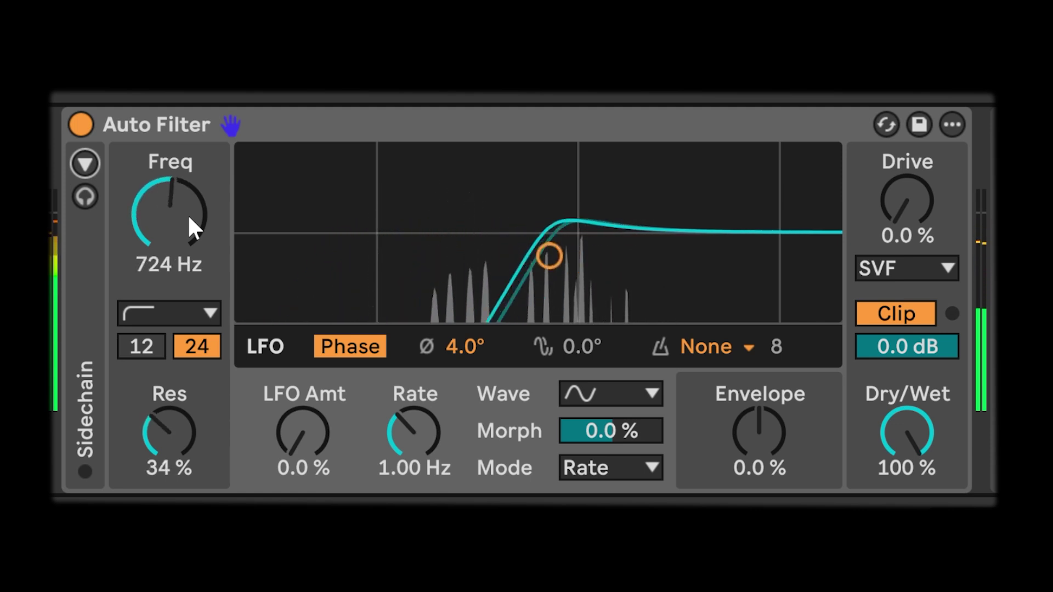
scroll(188, 214, down, 3)
scroll(187, 214, up, 1)
scroll(188, 214, down, 3)
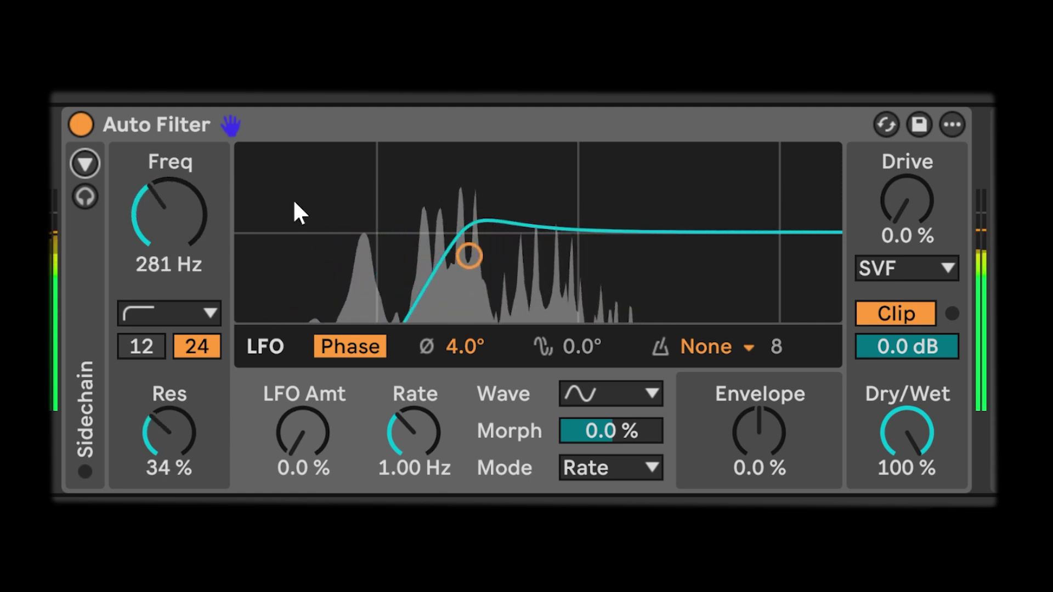
Step: Try about 7.1 % Drive while sweeping the high-pass cutoff, and return Drive to 0 %
mouse_move(889, 192)
mouse_down()
mouse_move(900, 186)
mouse_move(902, 209)
mouse_up()
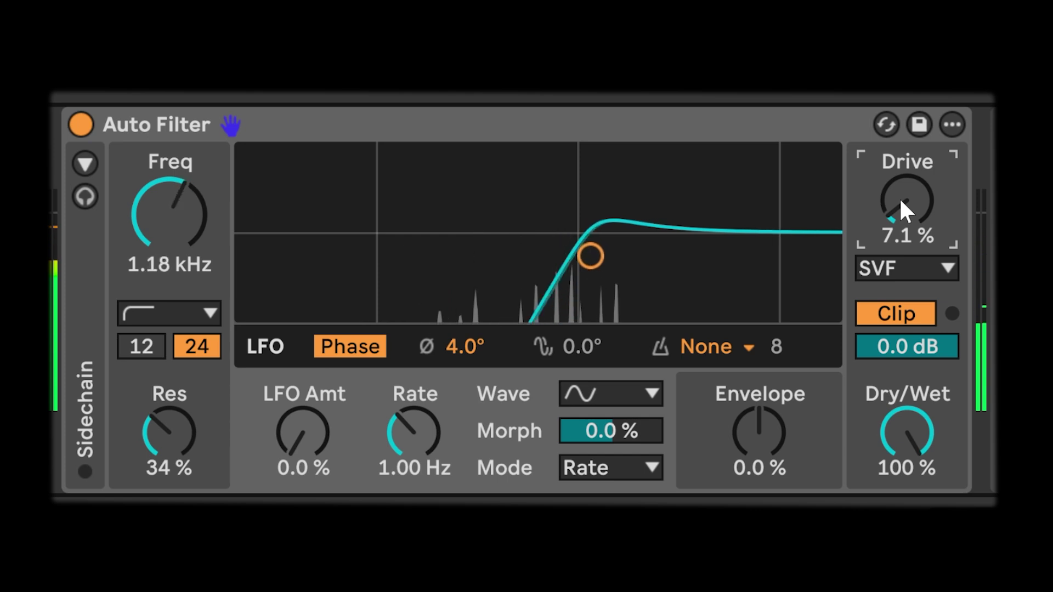
drag(879, 203, 879, 207)
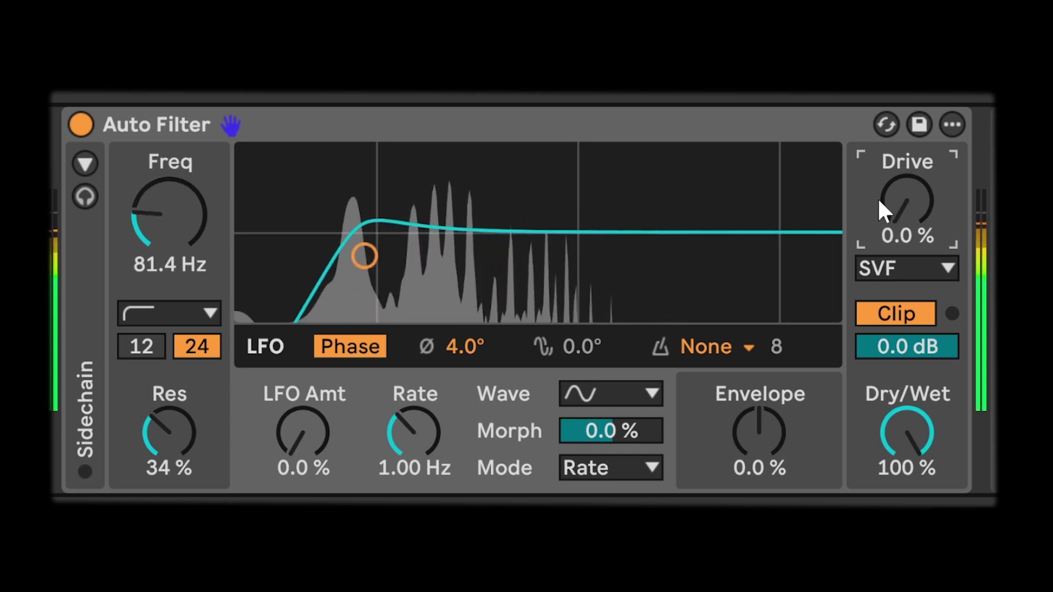
Step: Change the filter type from High-pass to Low-pass while the clip plays
click(176, 308)
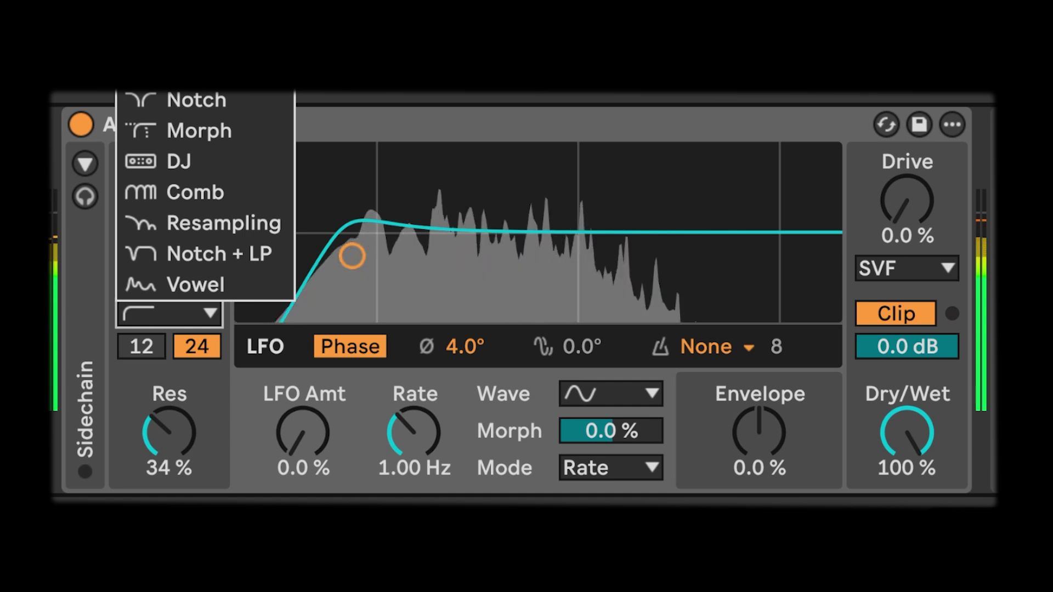
key(Escape)
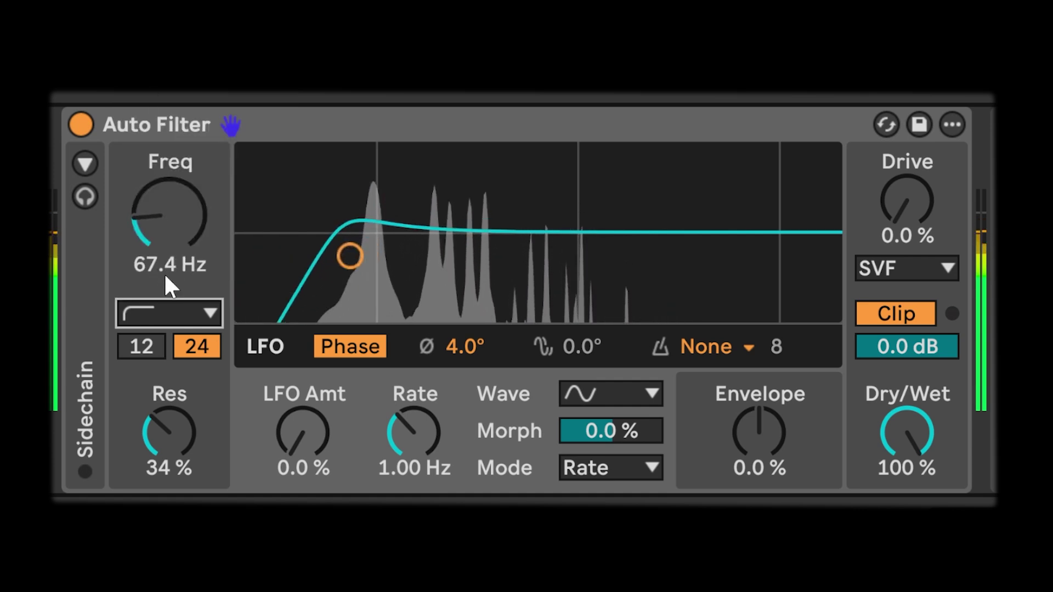
click(165, 312)
click(230, 124)
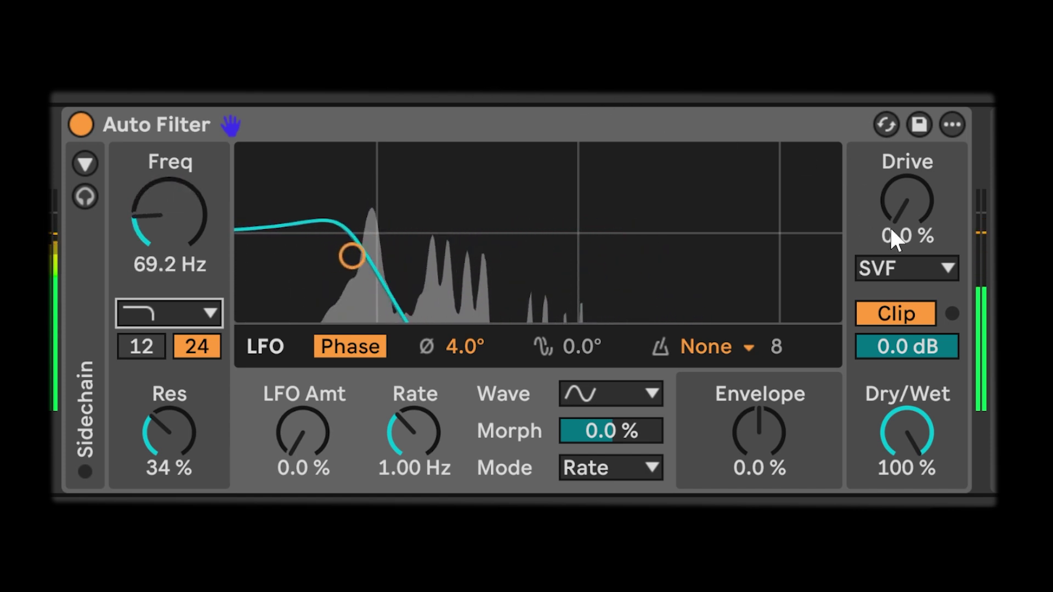
Step: Raise Drive to 16 % on the low-pass filter and adjust the resonance to 23 % while sweeping the cutoff
drag(893, 207, 893, 185)
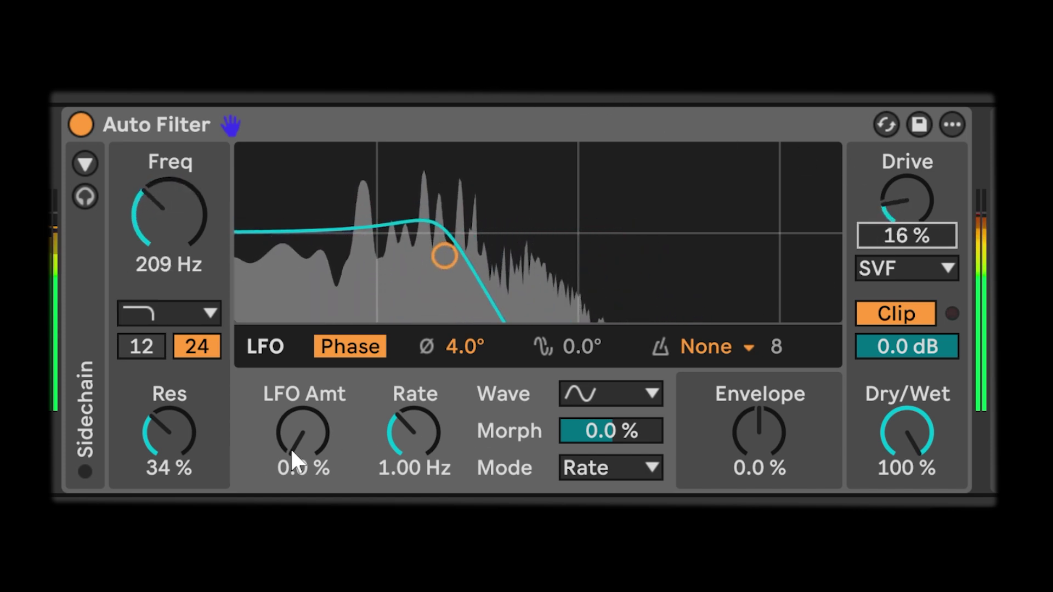
drag(162, 434, 160, 409)
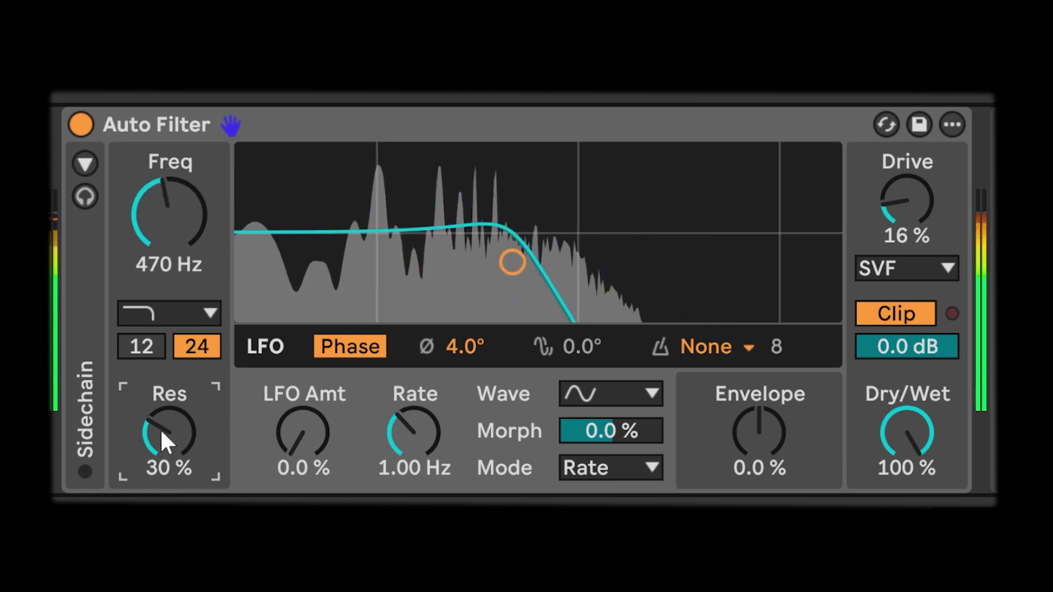
scroll(167, 441, down, 7)
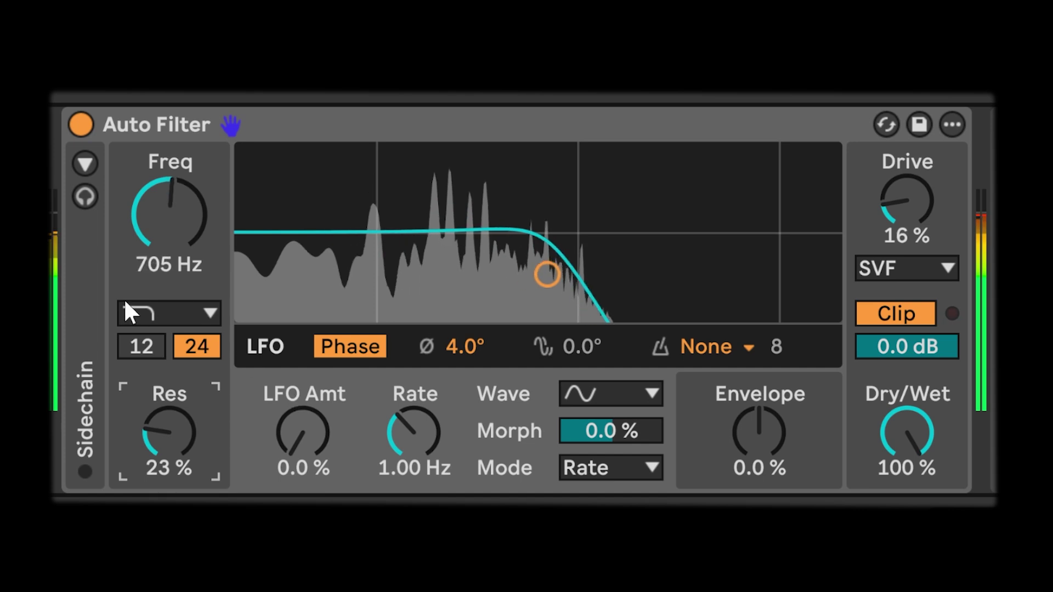
Step: Switch the filter type to Band-pass and compare the 12 dB slope with the 24 dB slope, keeping 24 dB
click(146, 304)
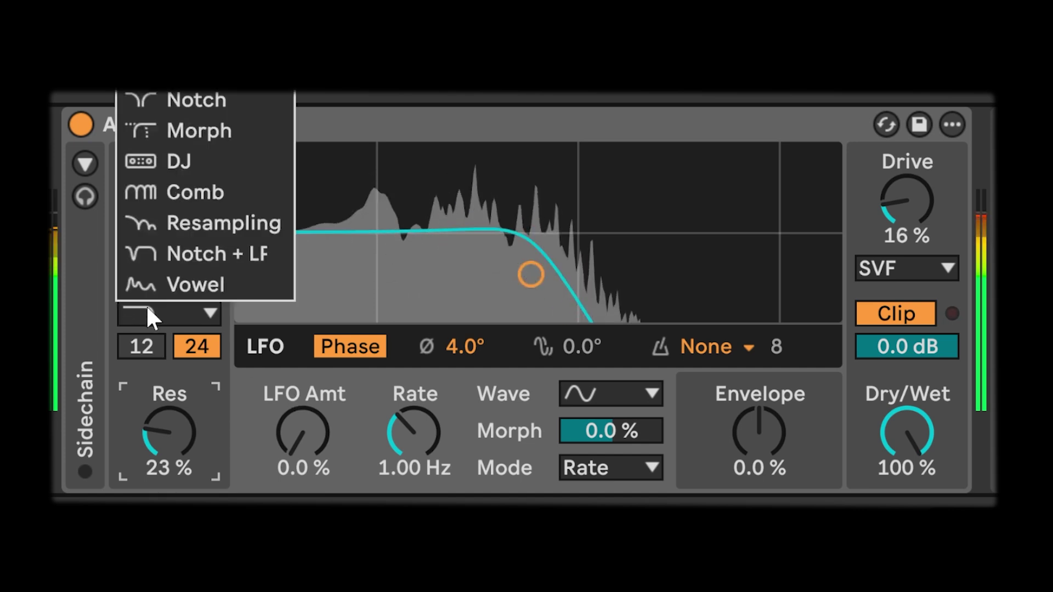
click(197, 97)
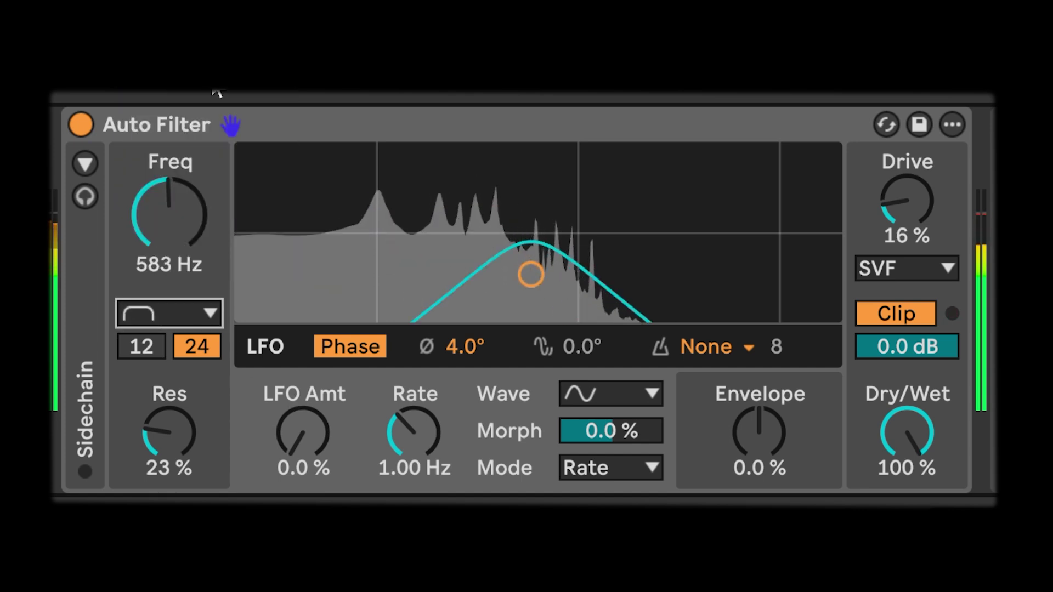
click(148, 349)
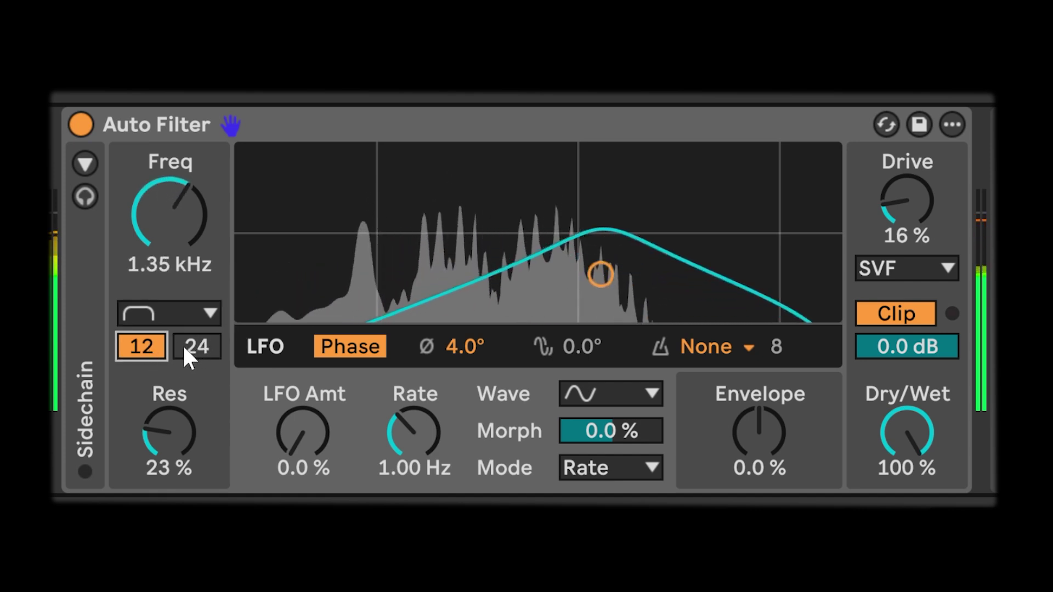
click(199, 348)
Step: Raise the band-pass filter's resonance to 33 % and its Drive to 21 %
drag(151, 458, 157, 427)
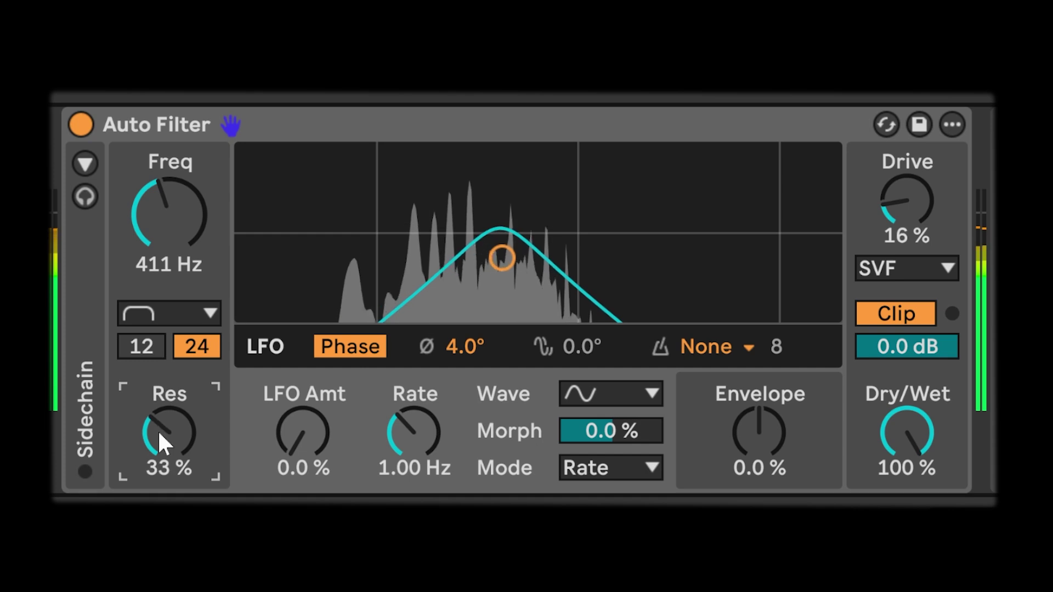
drag(889, 201, 887, 242)
Step: Audition the band-pass filter with the DFM circuit and Drive lowered to 5.6 %
click(878, 268)
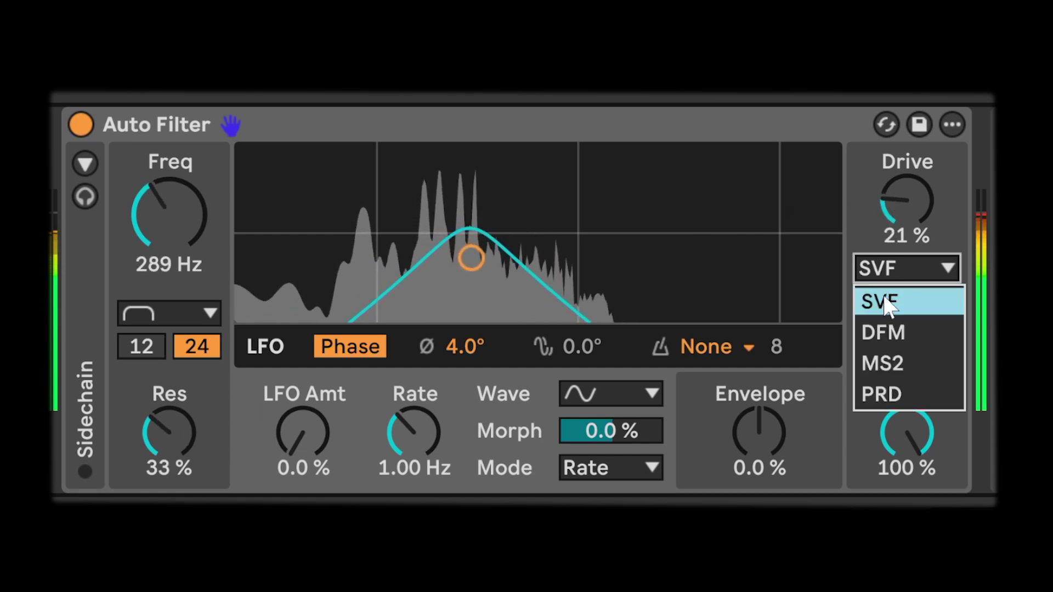
click(876, 329)
drag(907, 203, 906, 230)
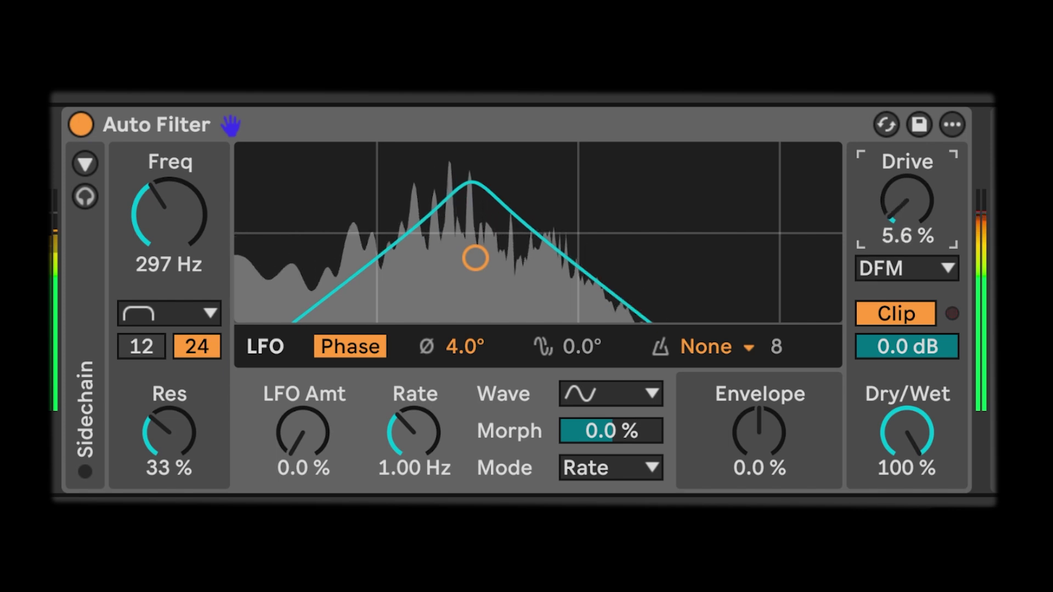
Step: Audition the MS2 circuit with Drive set to 15 %, and switch the circuit to PRD
click(893, 270)
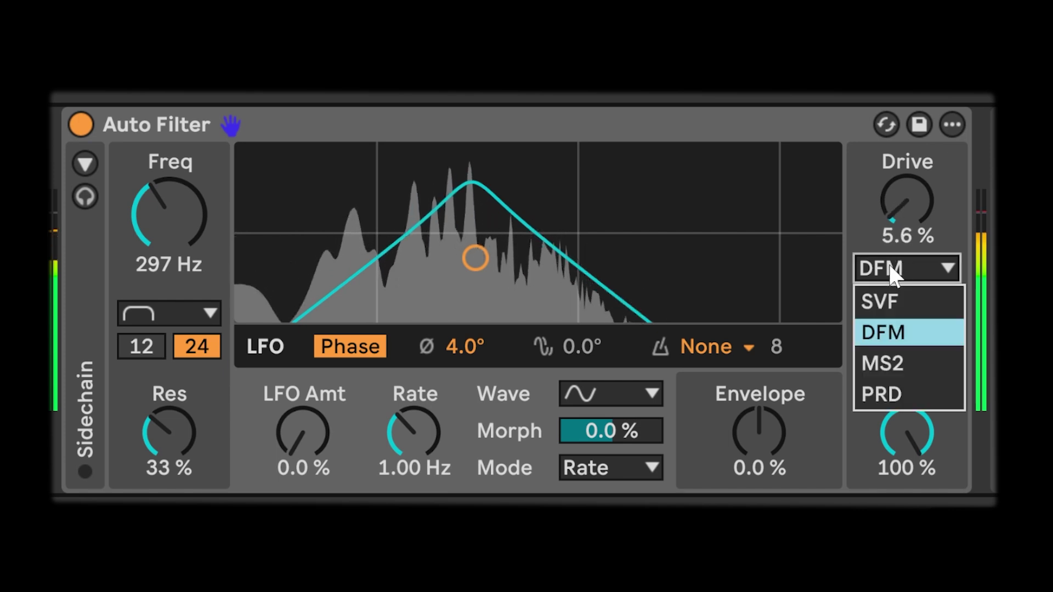
click(885, 363)
drag(894, 231, 899, 207)
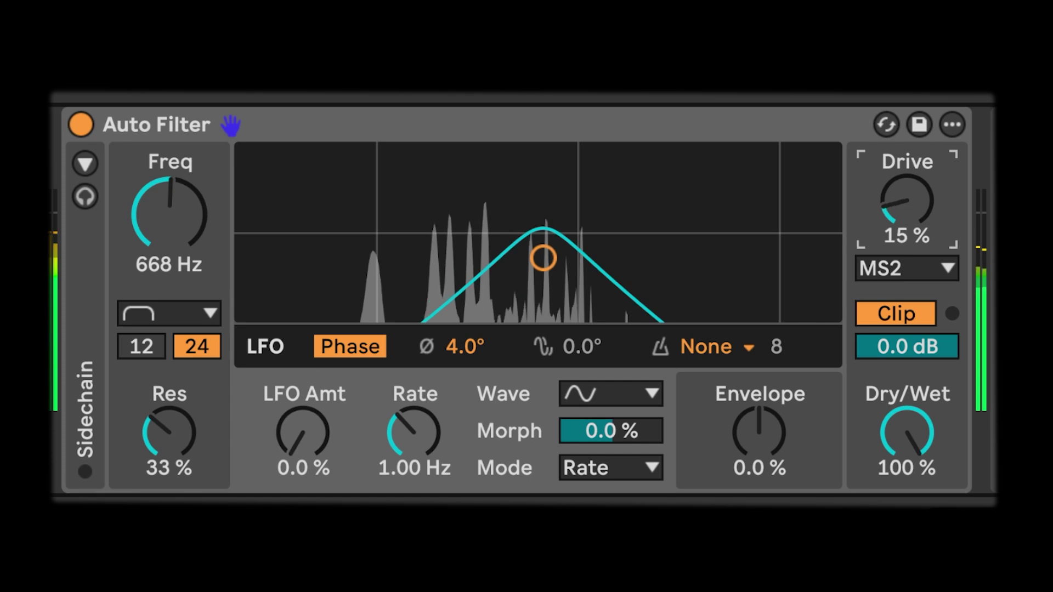
click(904, 262)
click(908, 389)
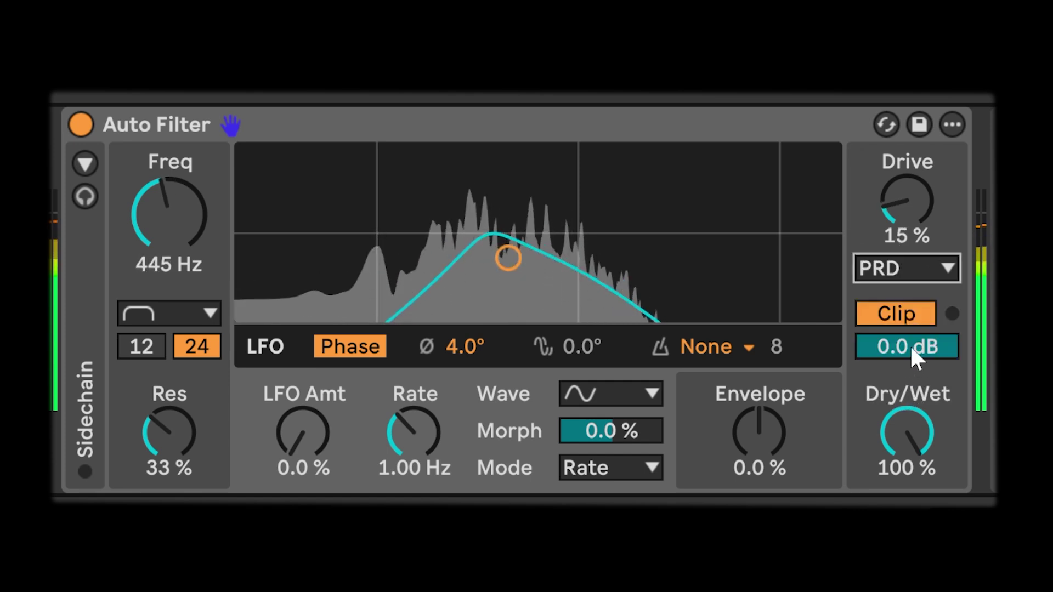
Step: Switch the filter circuit back to MS2 and reduce Drive to 0 %
click(905, 263)
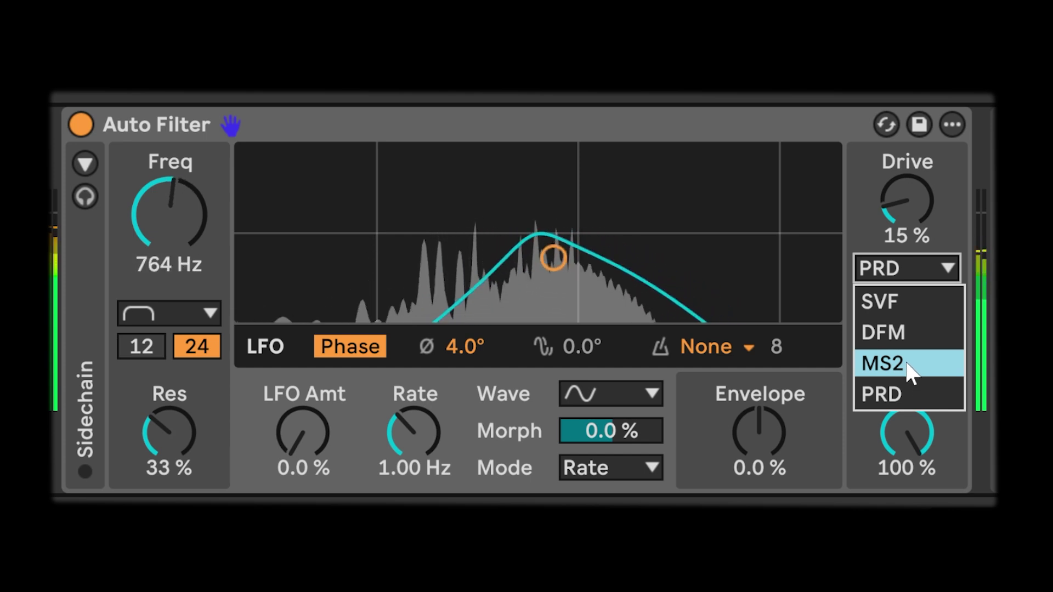
click(911, 364)
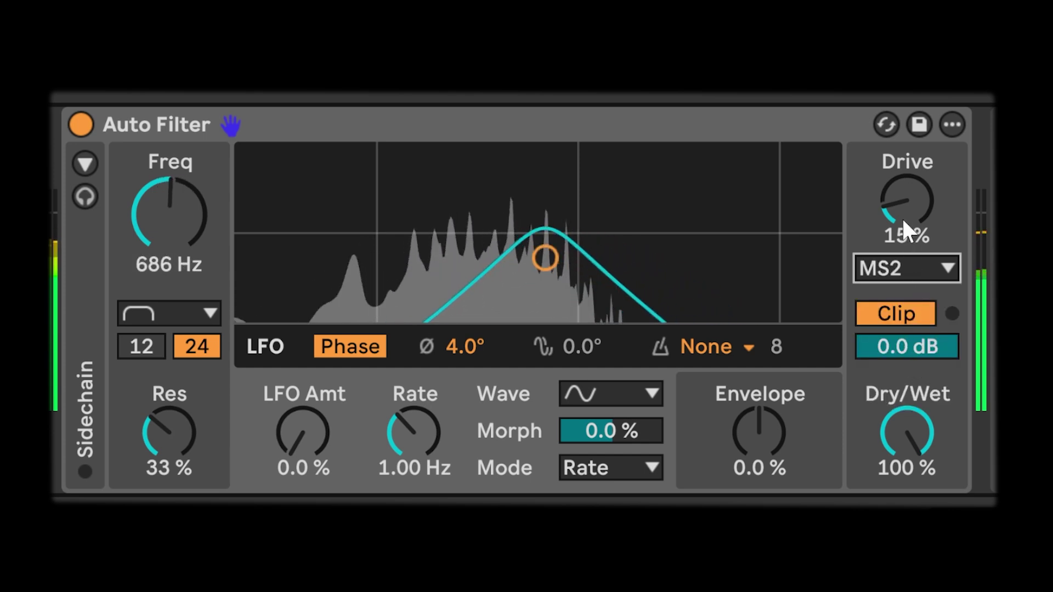
mouse_move(902, 218)
mouse_down()
mouse_move(901, 207)
mouse_move(902, 238)
mouse_up()
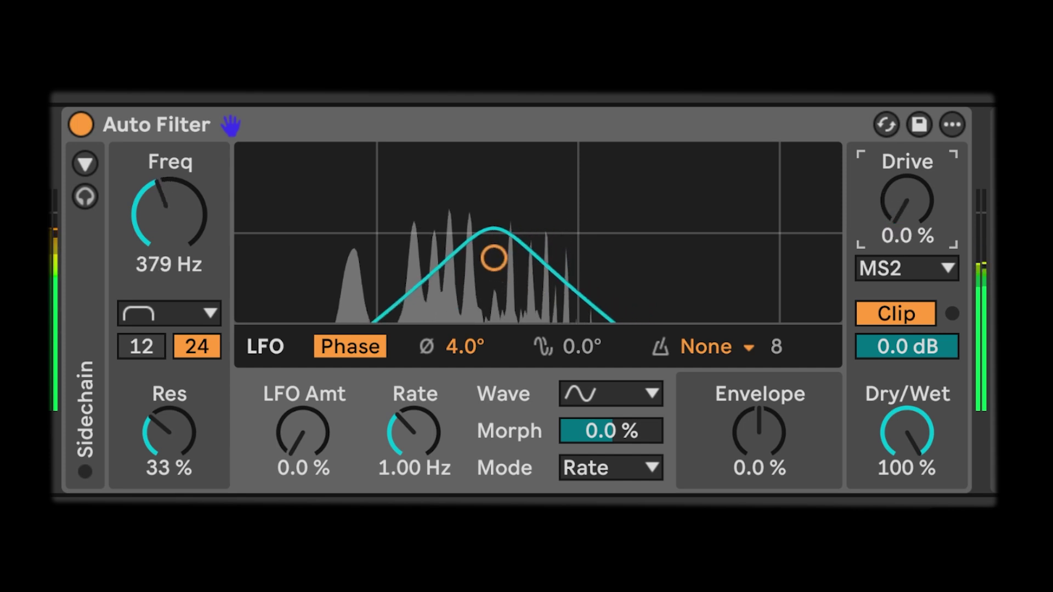
Step: Switch the filter type to Notch with the 12 dB slope, and audition Resonance at 0 % and 51 %
click(185, 312)
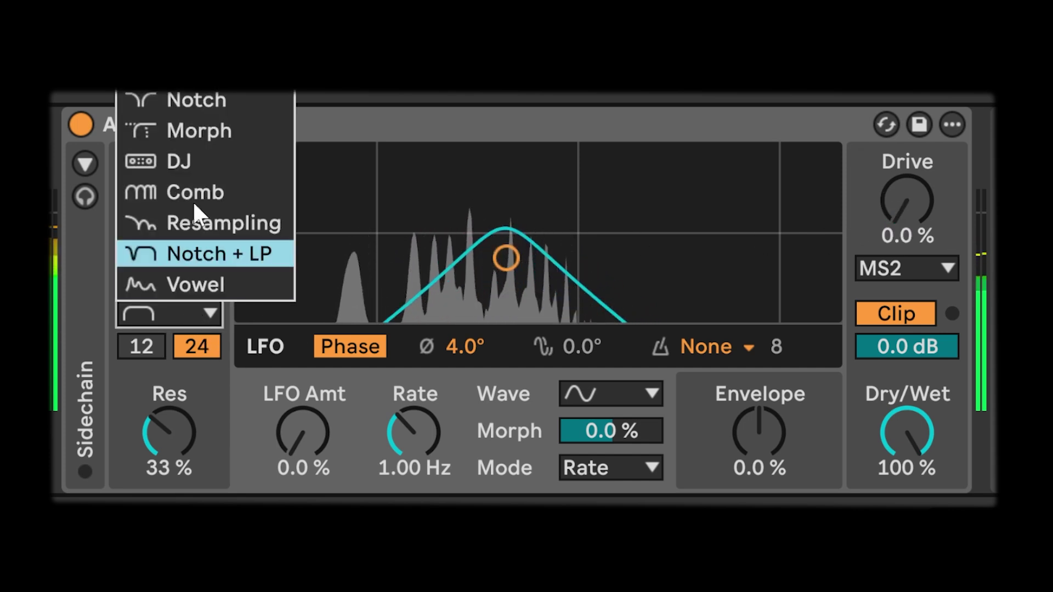
click(193, 101)
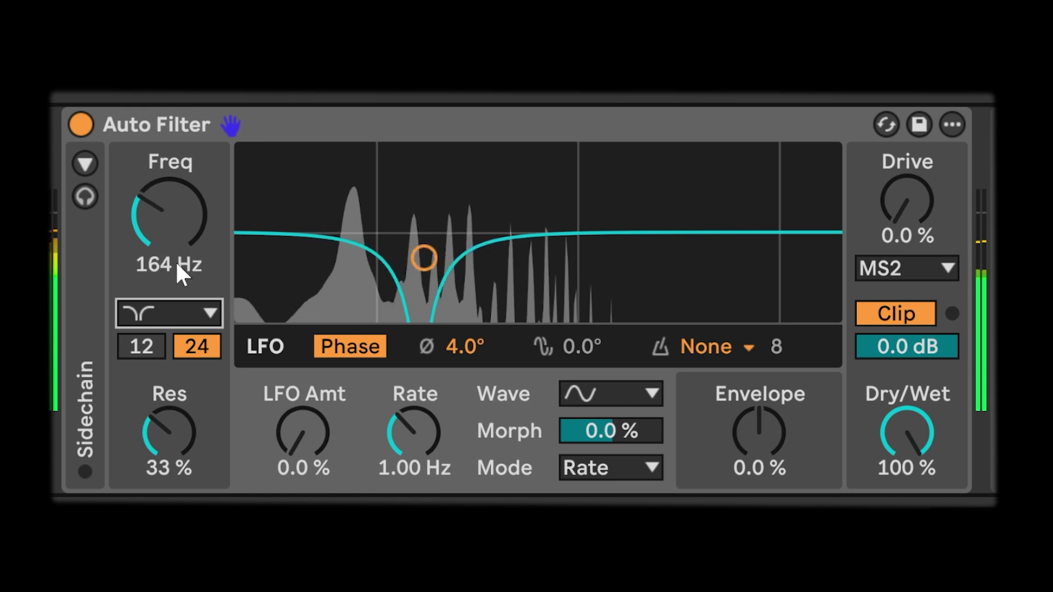
click(160, 345)
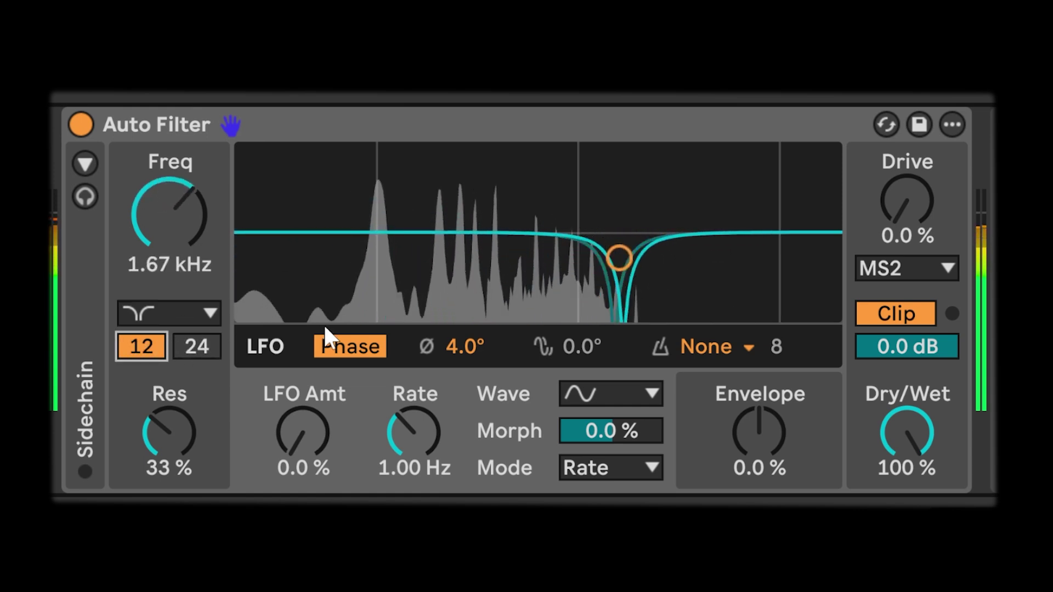
drag(183, 433, 183, 483)
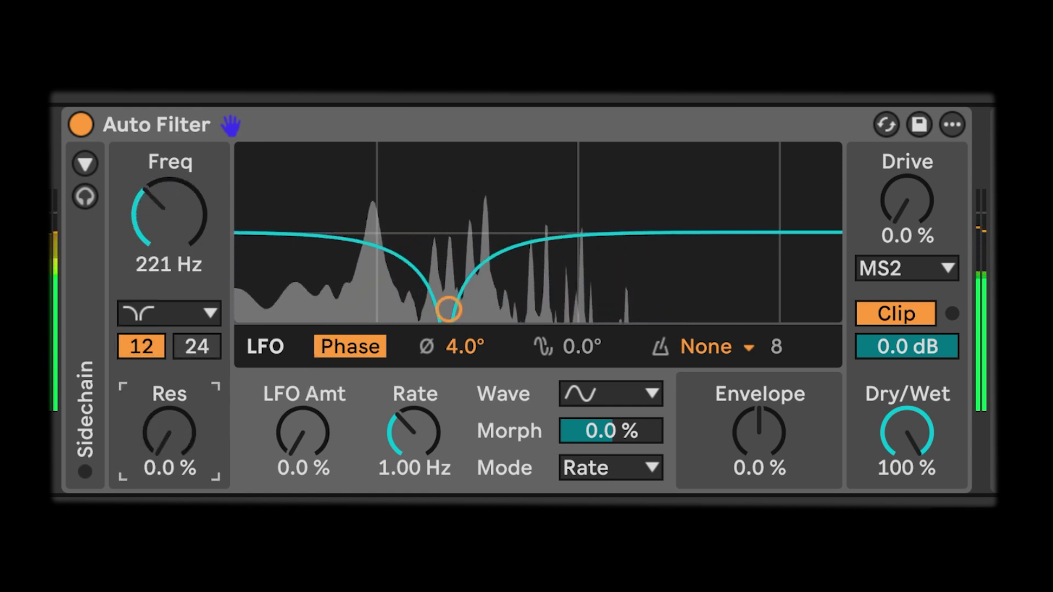
drag(173, 406, 173, 346)
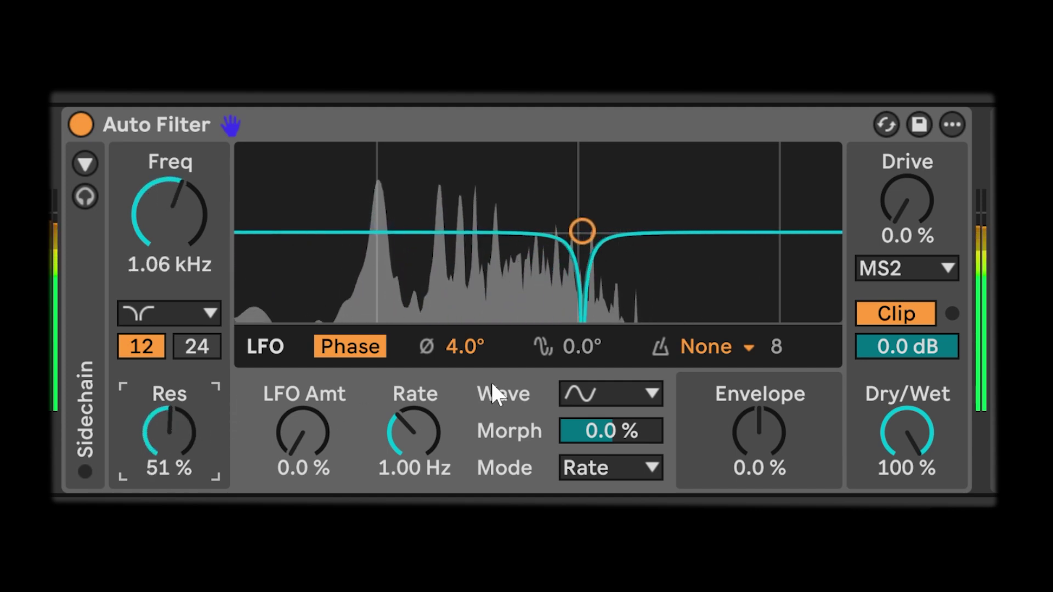
Step: Modulate the notch with an LFO amount of 42 % at 2.71 Hz, and lower Resonance to 5.6 %
drag(322, 431, 323, 386)
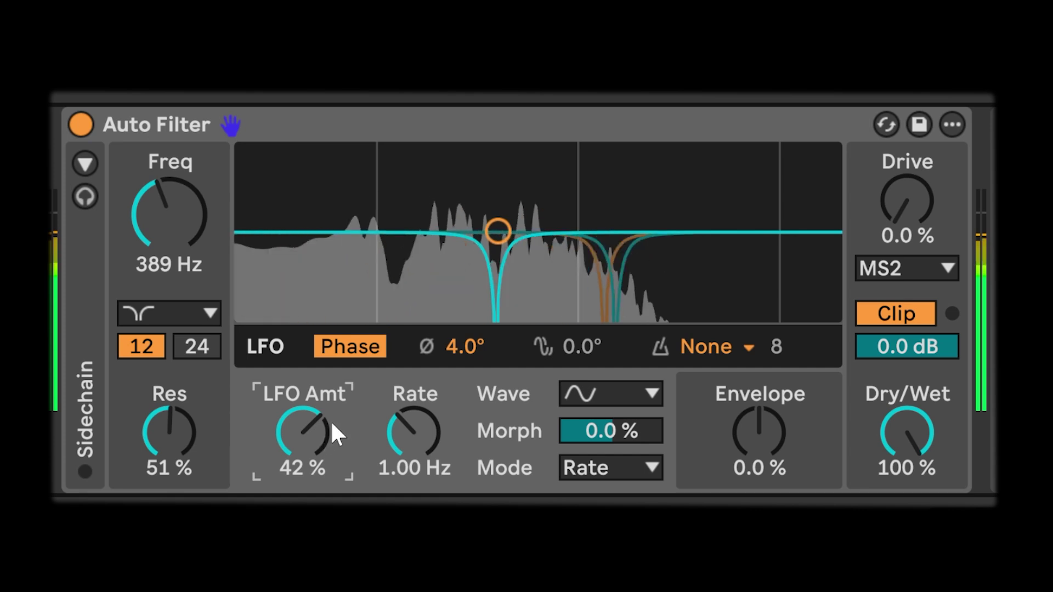
drag(427, 433, 427, 392)
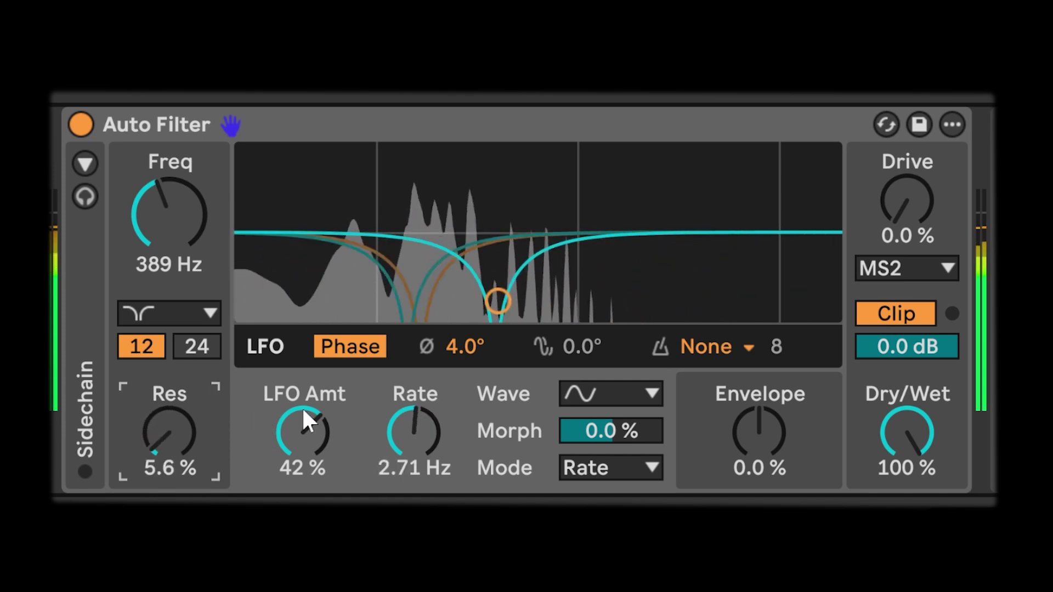
Step: Change the LFO mode to Sixteenth with a rate of 4/16, and return the LFO amount to 0 %
click(593, 467)
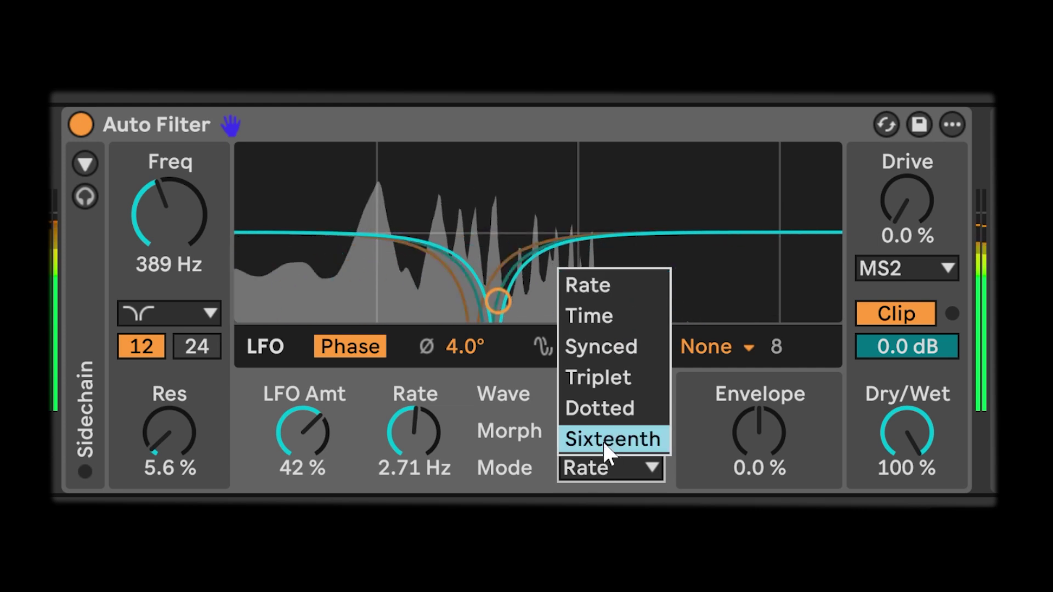
click(603, 439)
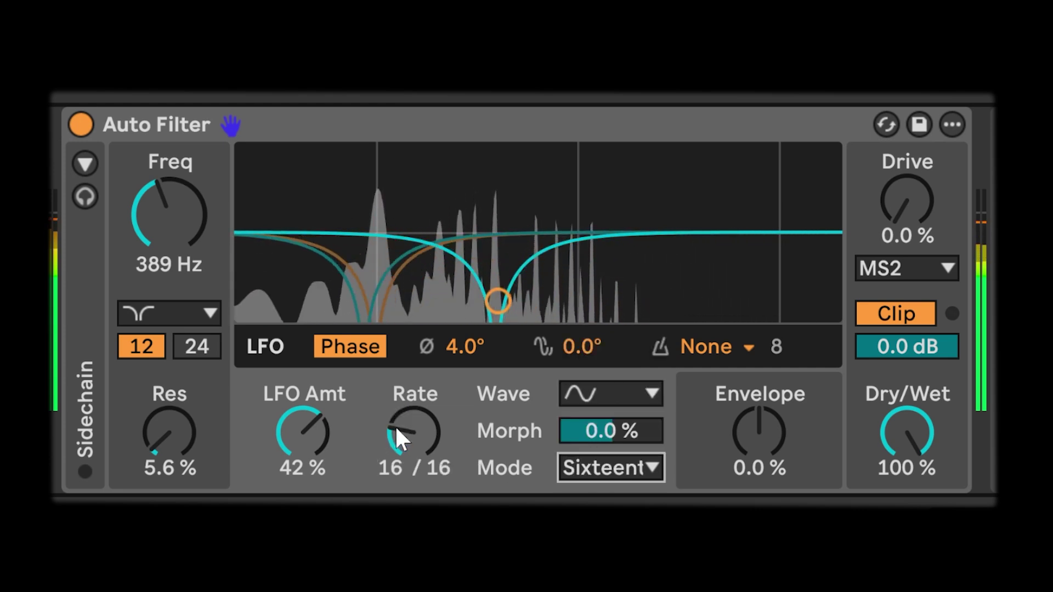
drag(395, 425, 395, 478)
mouse_move(400, 435)
mouse_down()
mouse_move(400, 455)
mouse_move(400, 443)
mouse_up()
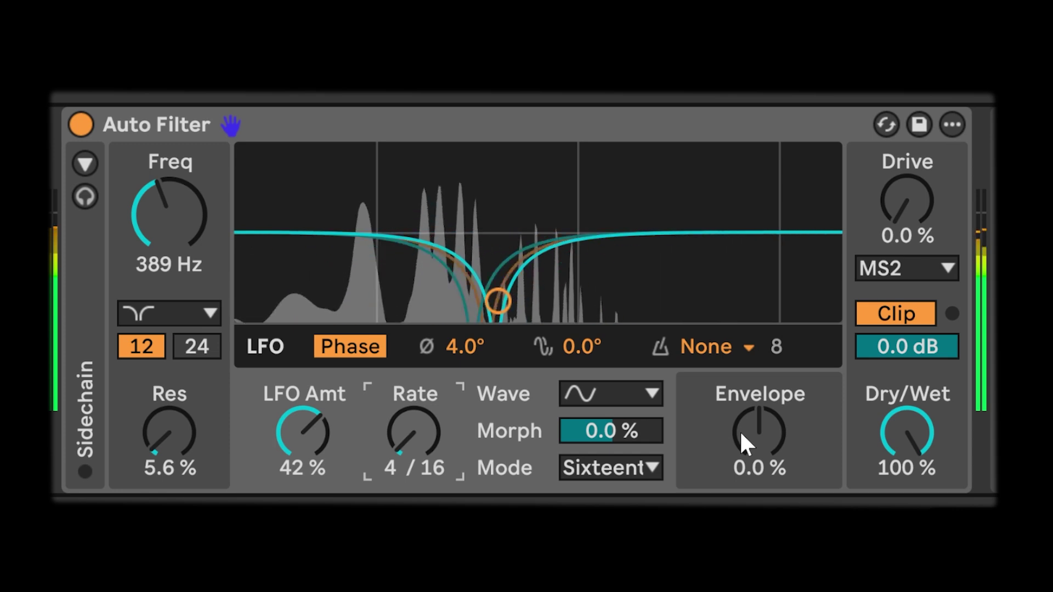
drag(354, 434, 354, 459)
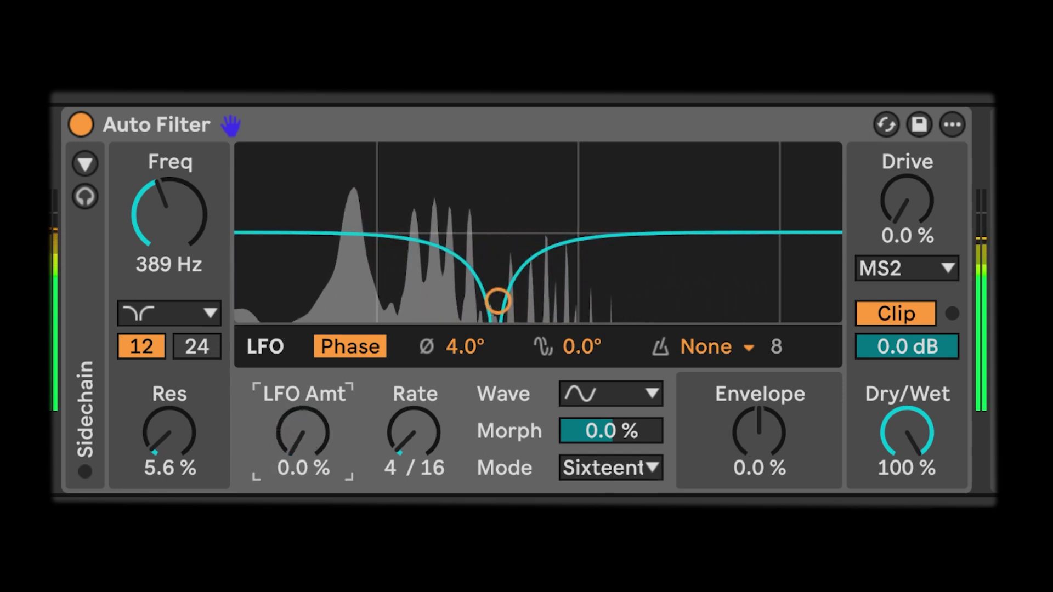
Step: Switch the filter type to Morph, and set Frequency to 1.03 kHz, Resonance to 26 % and Morph to 42 %
click(165, 313)
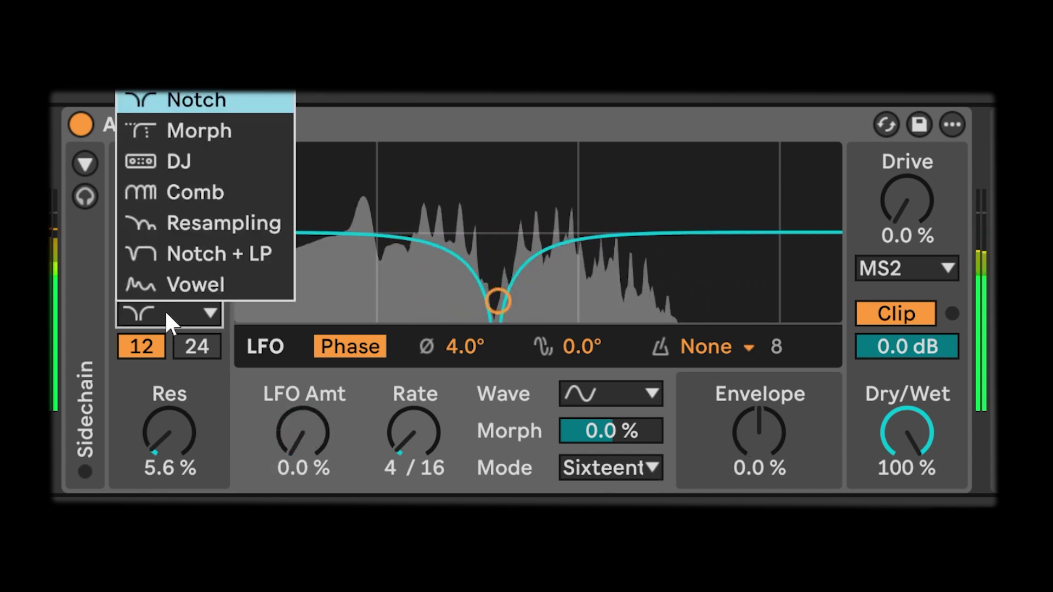
click(214, 132)
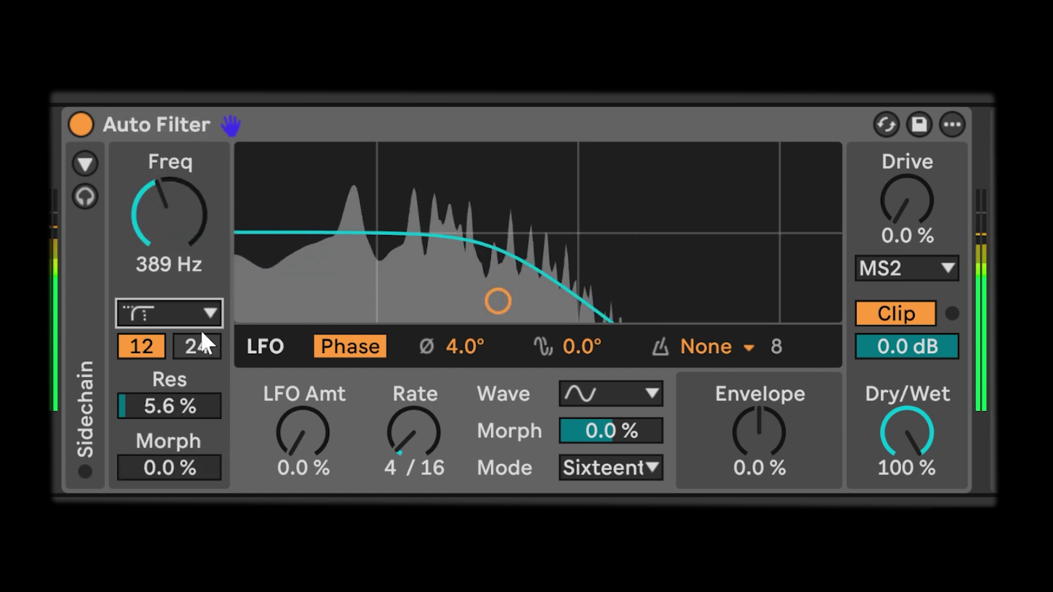
mouse_move(169, 468)
mouse_down()
mouse_move(169, 412)
mouse_move(168, 458)
mouse_up()
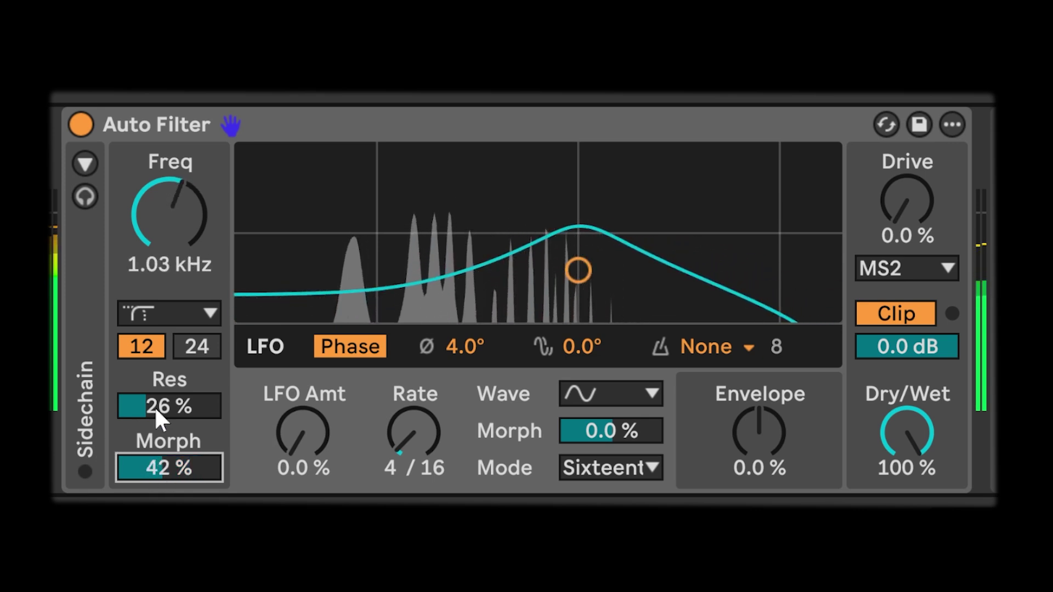
Step: Switch the filter type to DJ with Control and Resonance at 0 %, and try the 24 dB slope before returning to 12 dB
click(171, 303)
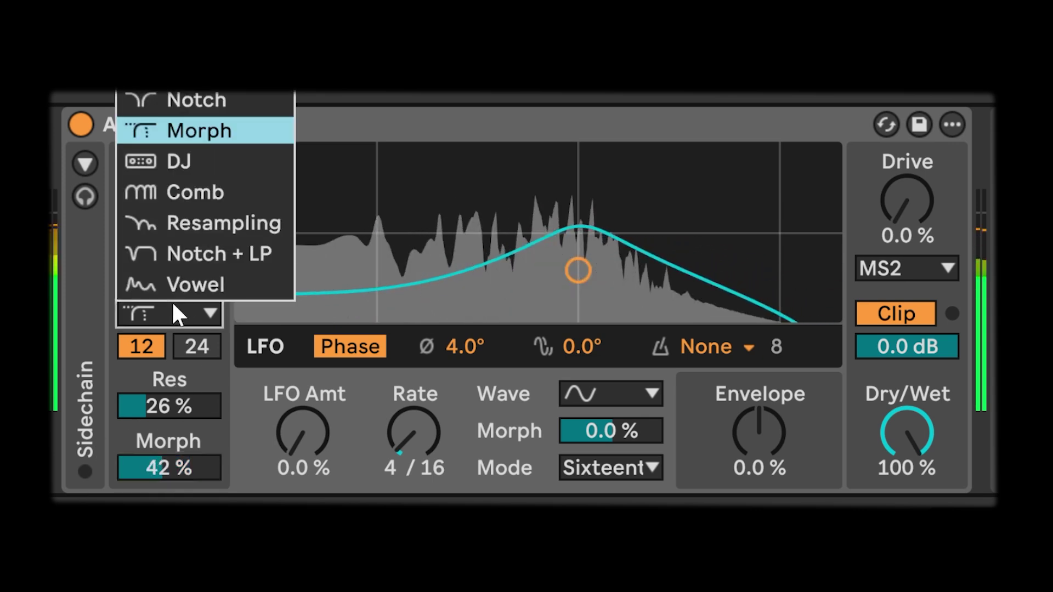
click(193, 156)
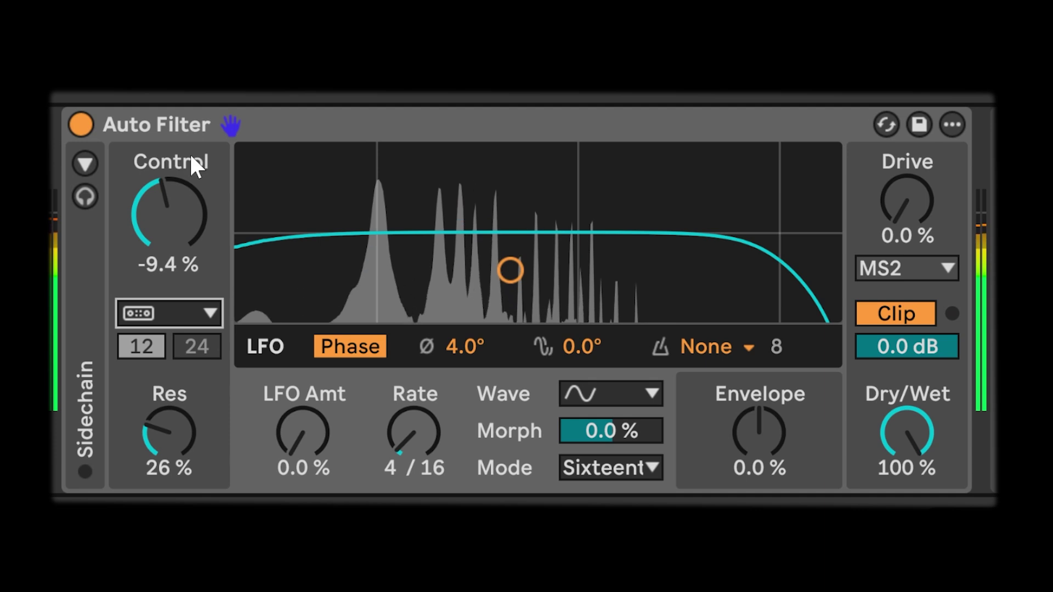
drag(192, 159, 181, 461)
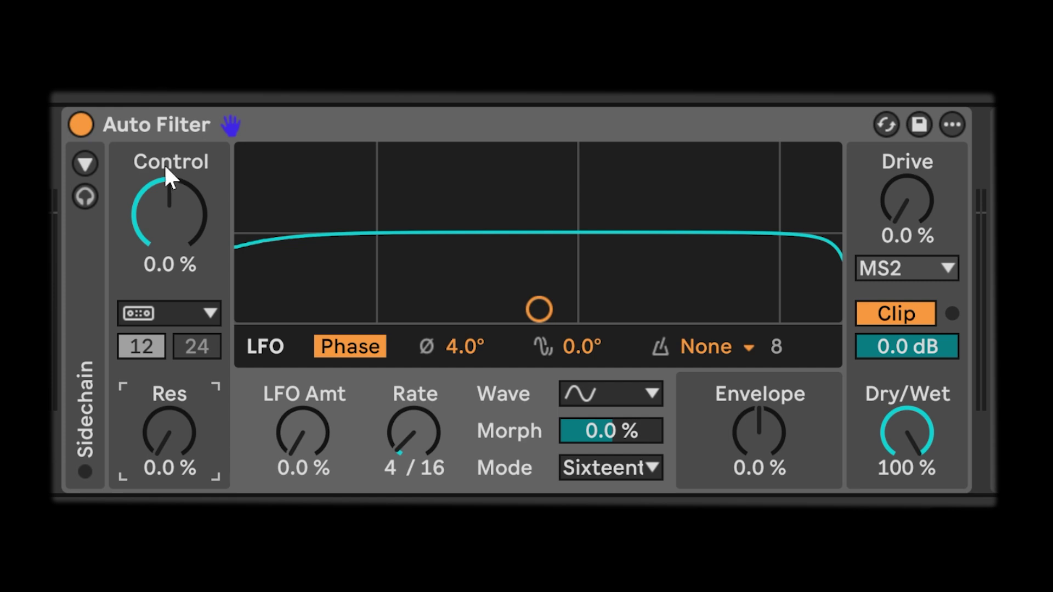
drag(163, 434, 163, 409)
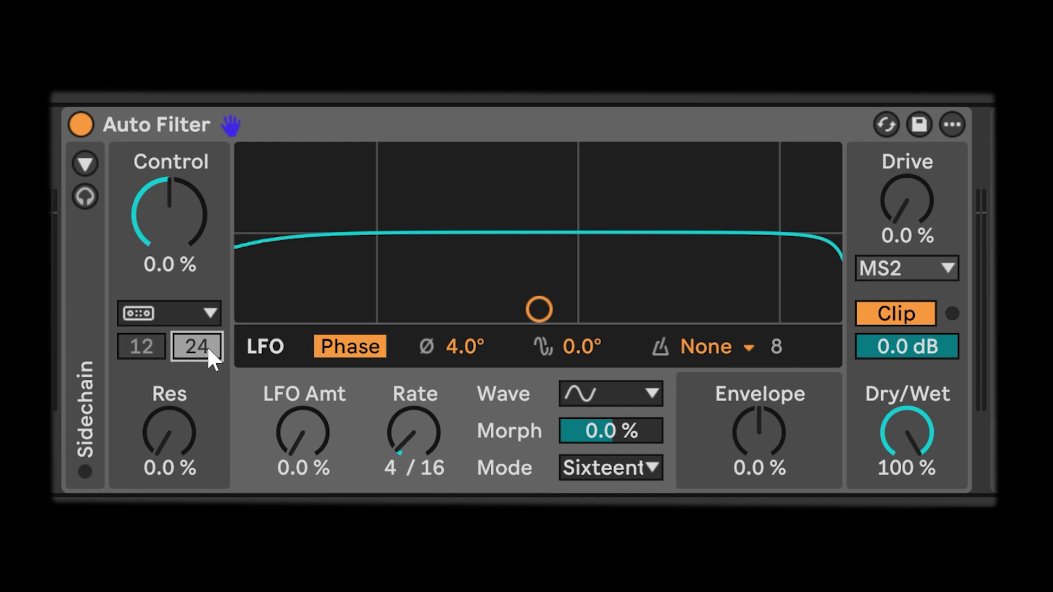
click(121, 349)
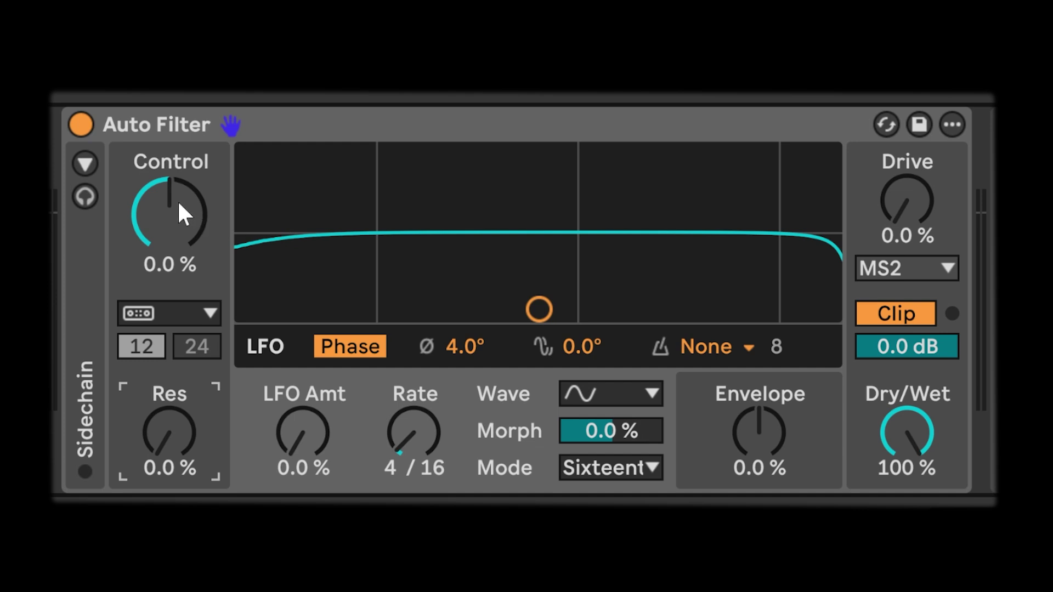
Step: Start playback and sweep the DJ filter's Control, ending at -0.8 %
drag(179, 202, 179, 202)
key(space)
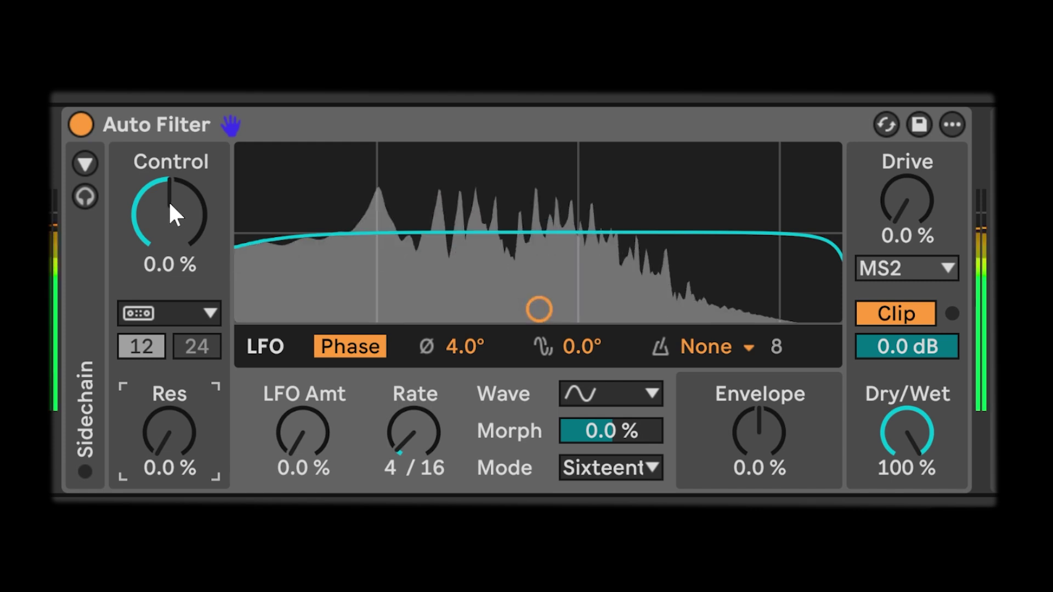
drag(170, 204, 170, 205)
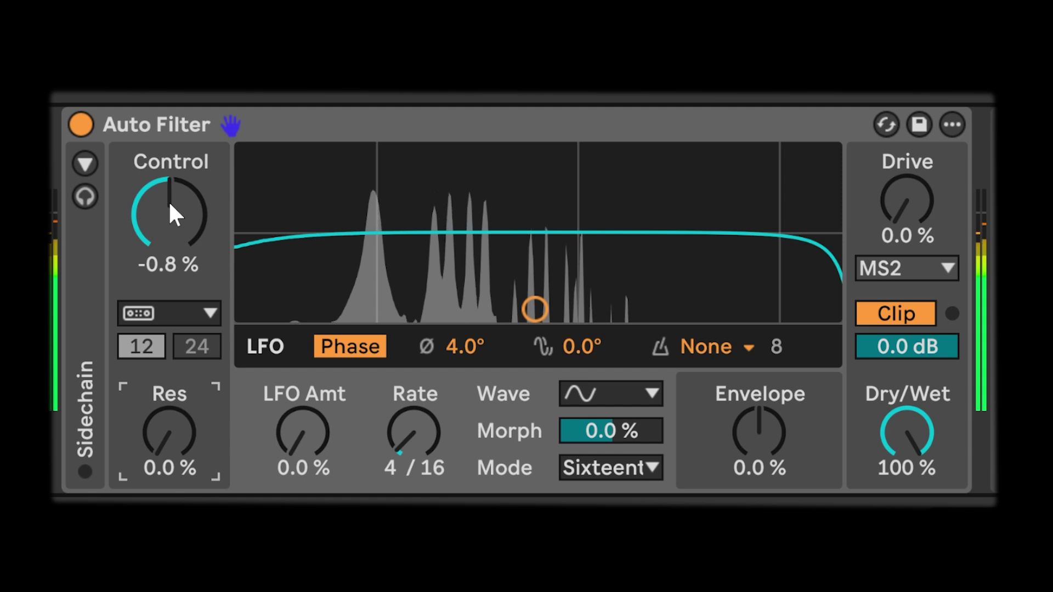
Step: Switch the filter type to Comb, and lower its Resonance and Morph to 0 % with Frequency at 379 Hz
click(170, 310)
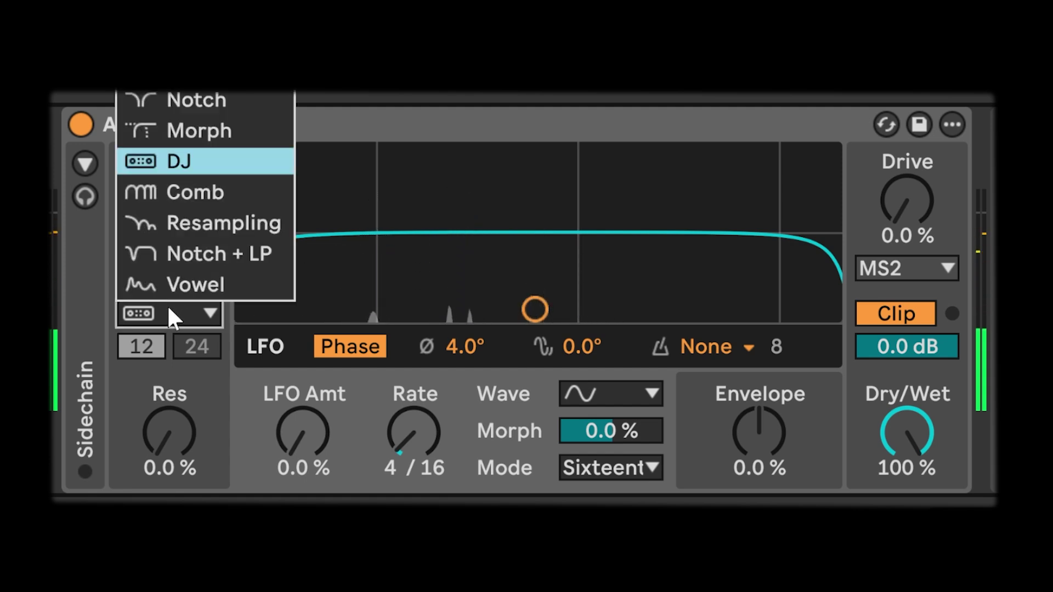
click(177, 193)
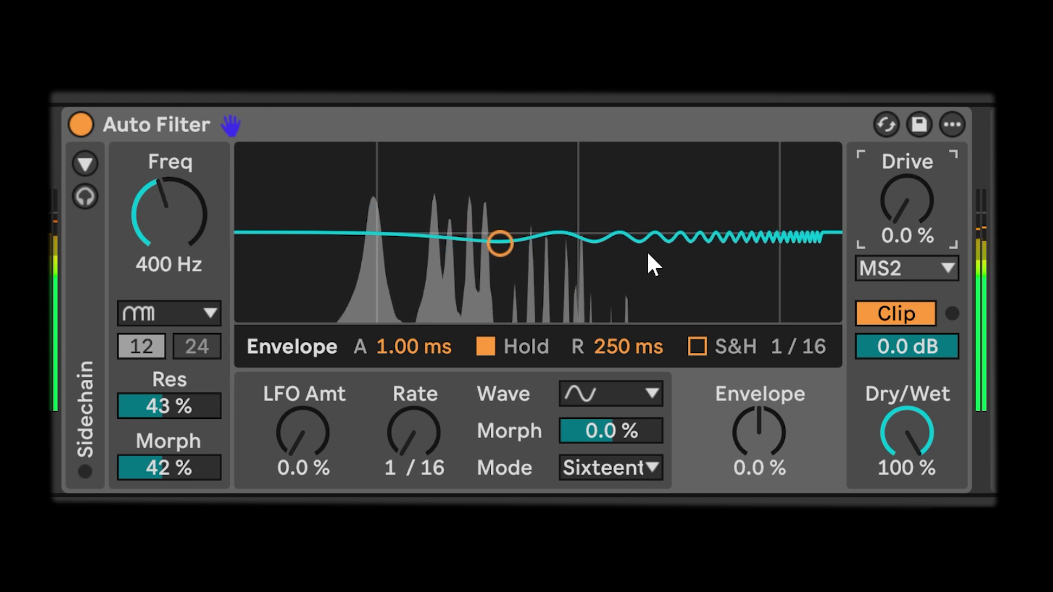
drag(168, 406, 157, 513)
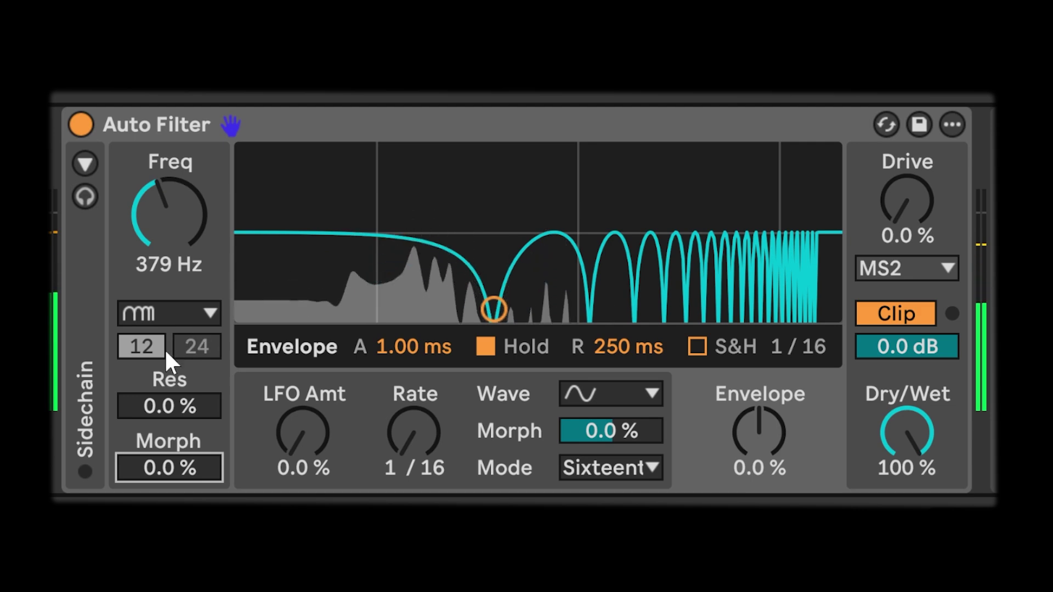
Step: Try raising the comb filter's Morph to 39 % and return it to 0 %
drag(163, 467, 163, 384)
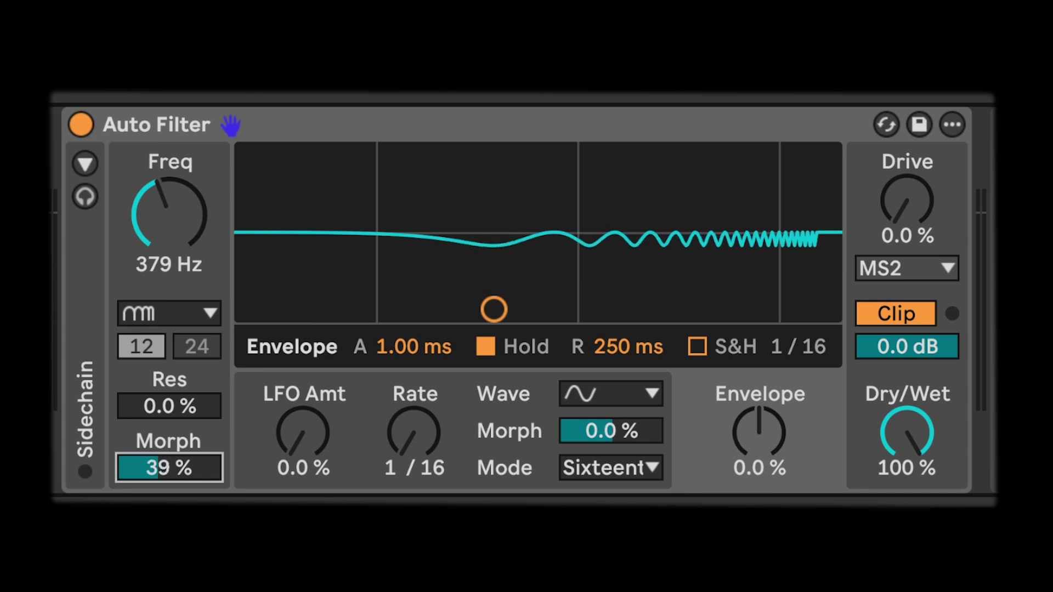
drag(164, 425, 163, 439)
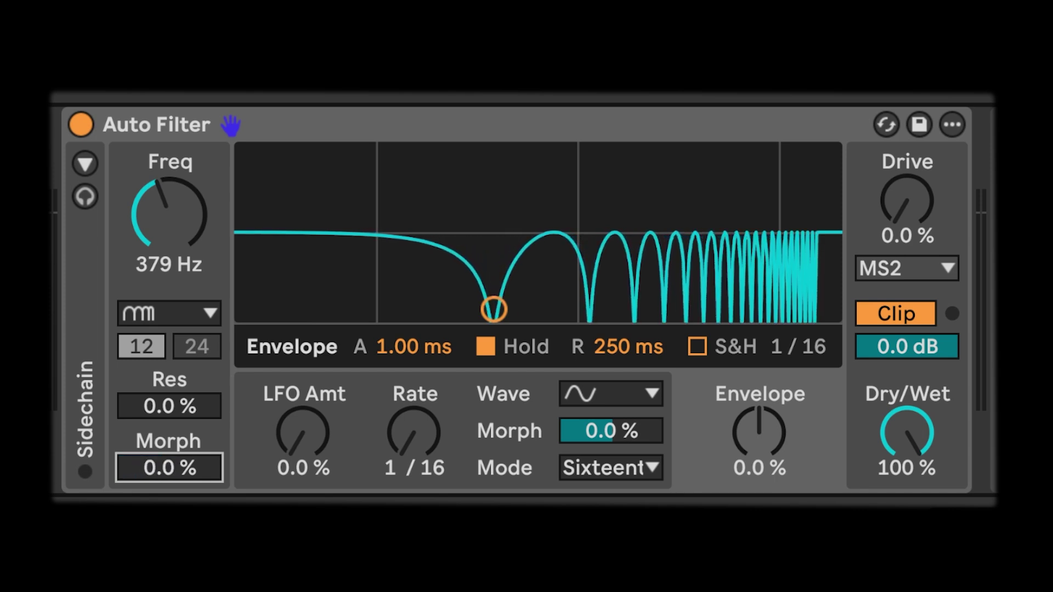
drag(169, 468, 170, 440)
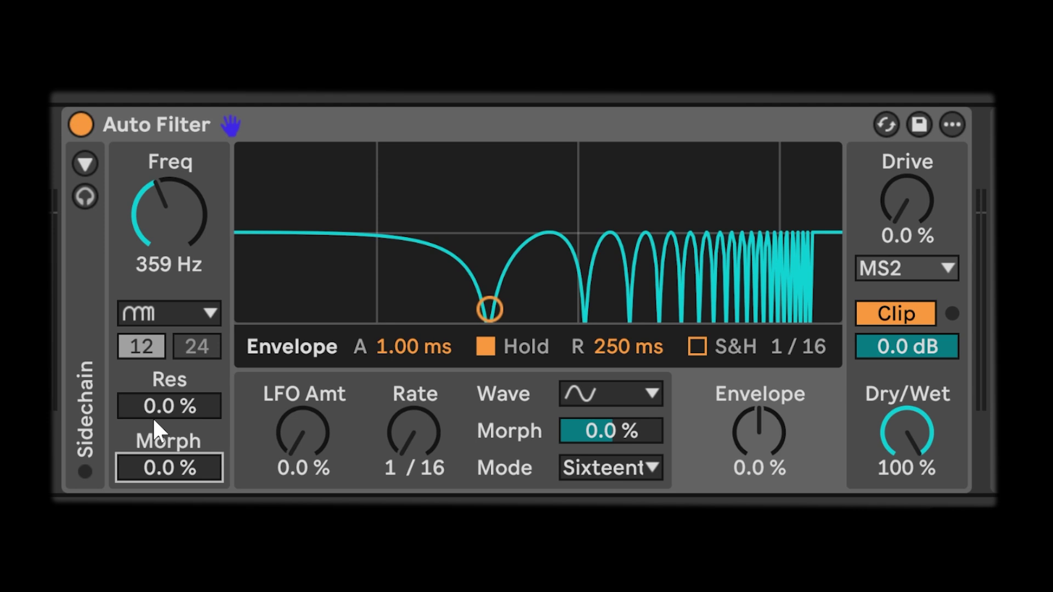
Step: Play the sound through the comb filter while lowering its Frequency to 169 Hz, keeping Resonance at 0 %
key(space)
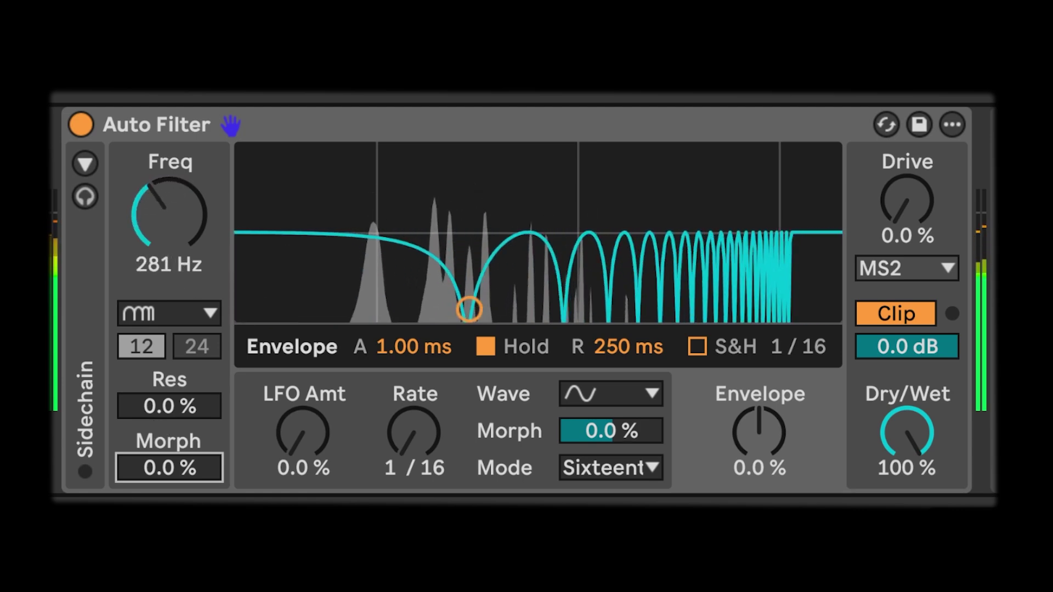
drag(208, 392, 183, 425)
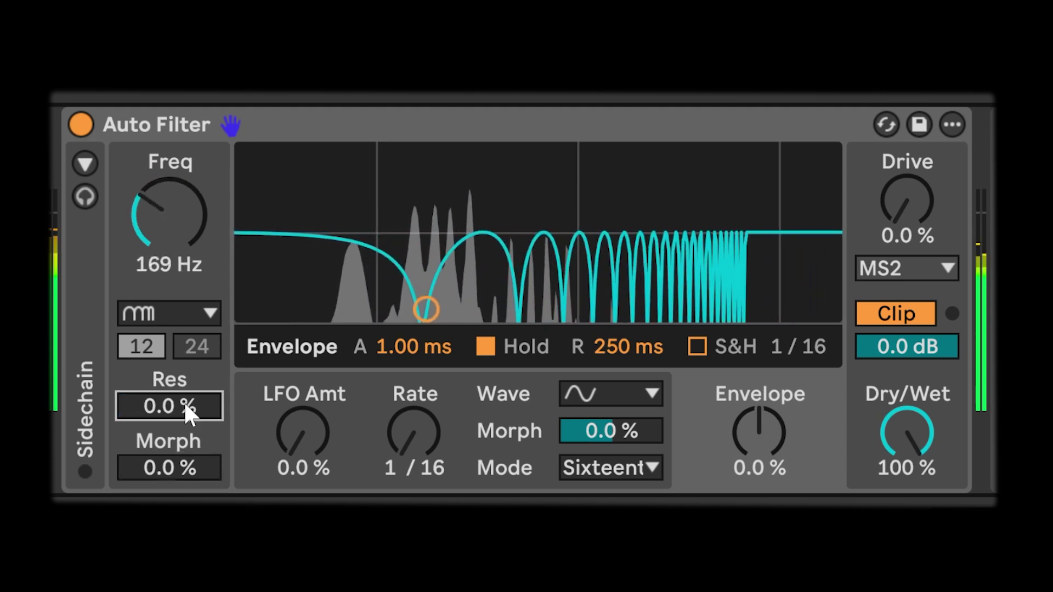
Step: Switch the filter type to Resampling and play the sound while sweeping its Frequency up to 553 Hz
click(198, 321)
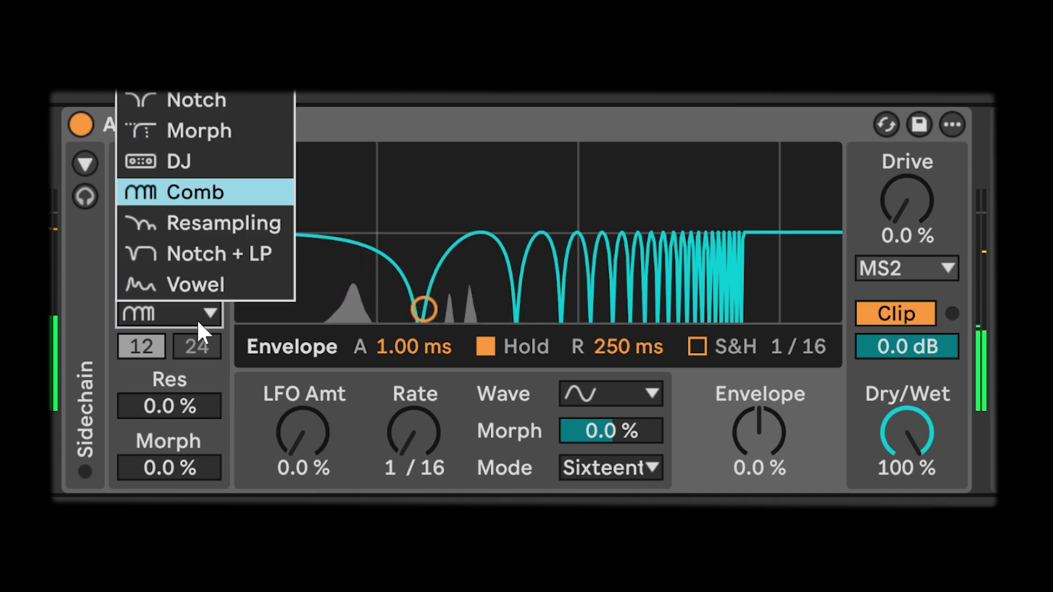
click(242, 231)
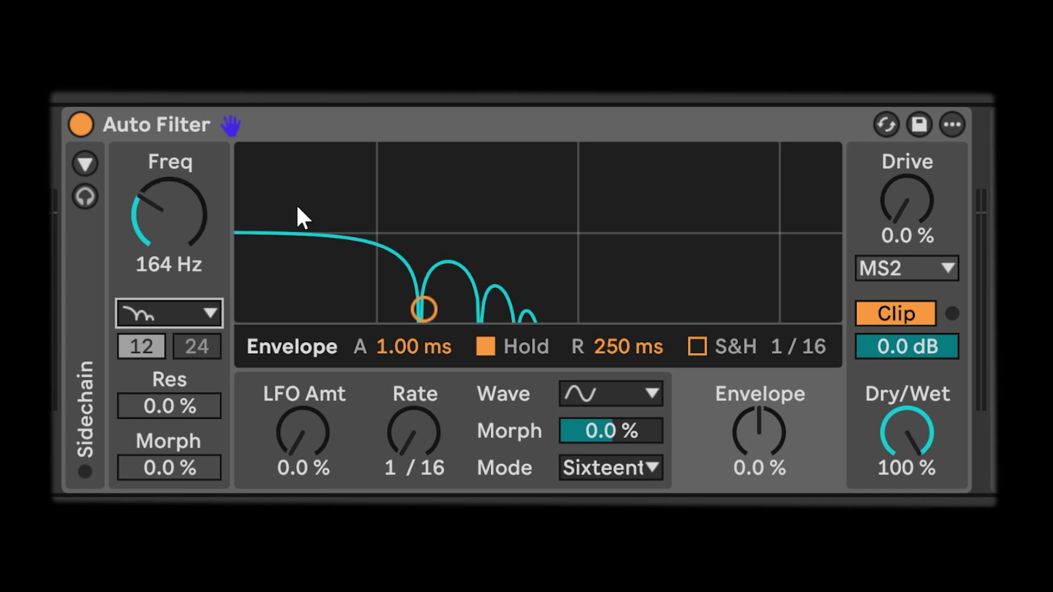
key(space)
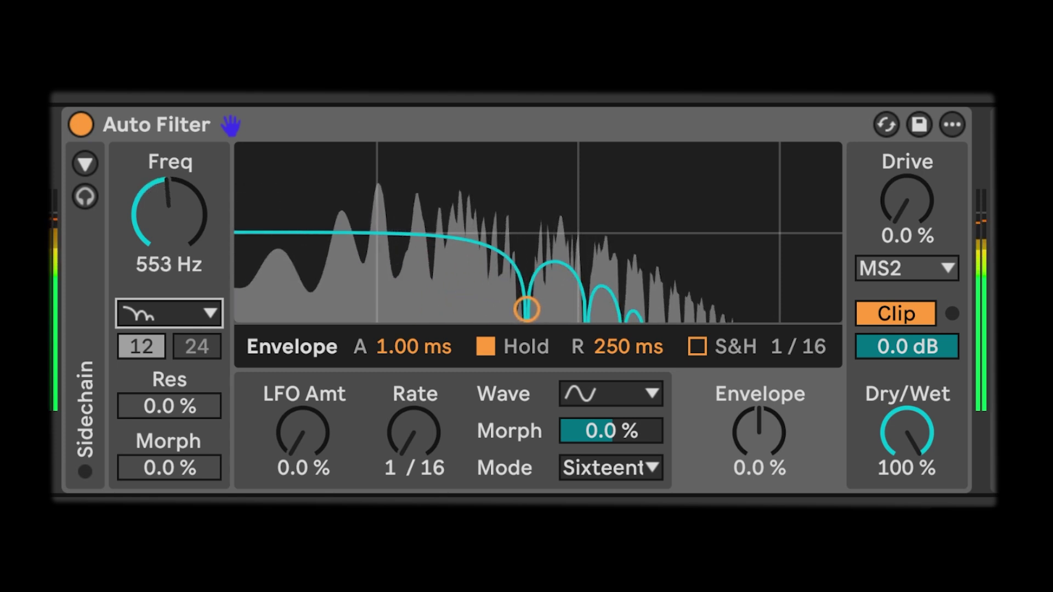
Step: Raise the Drive to 4.8 % and enable the envelope's sample-and-hold at 1/8 while sweeping the resampling filter's Frequency
drag(935, 187, 936, 181)
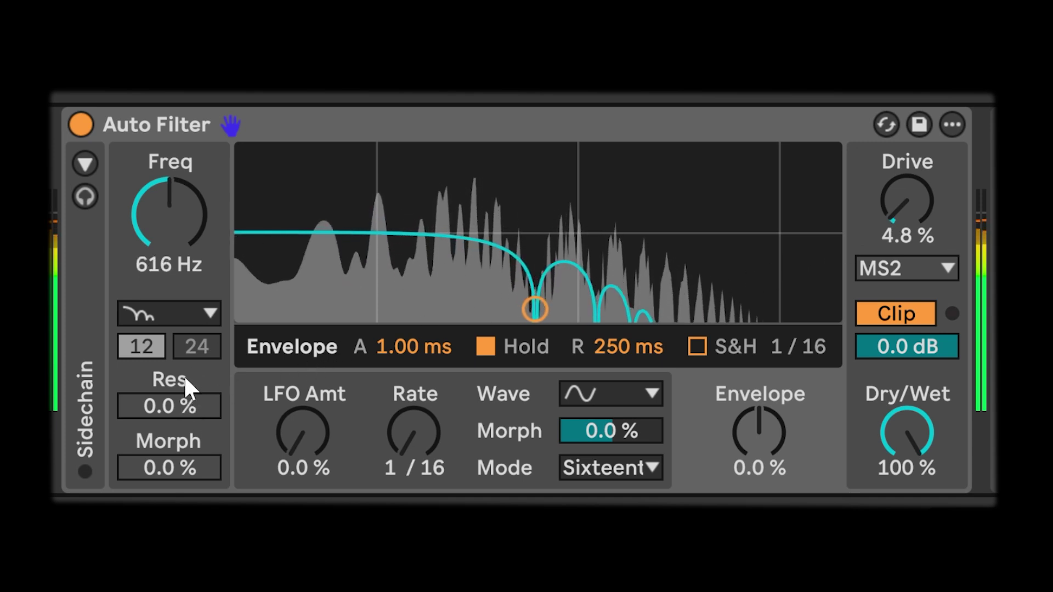
mouse_move(168, 463)
mouse_down()
mouse_move(168, 389)
mouse_move(168, 464)
mouse_up()
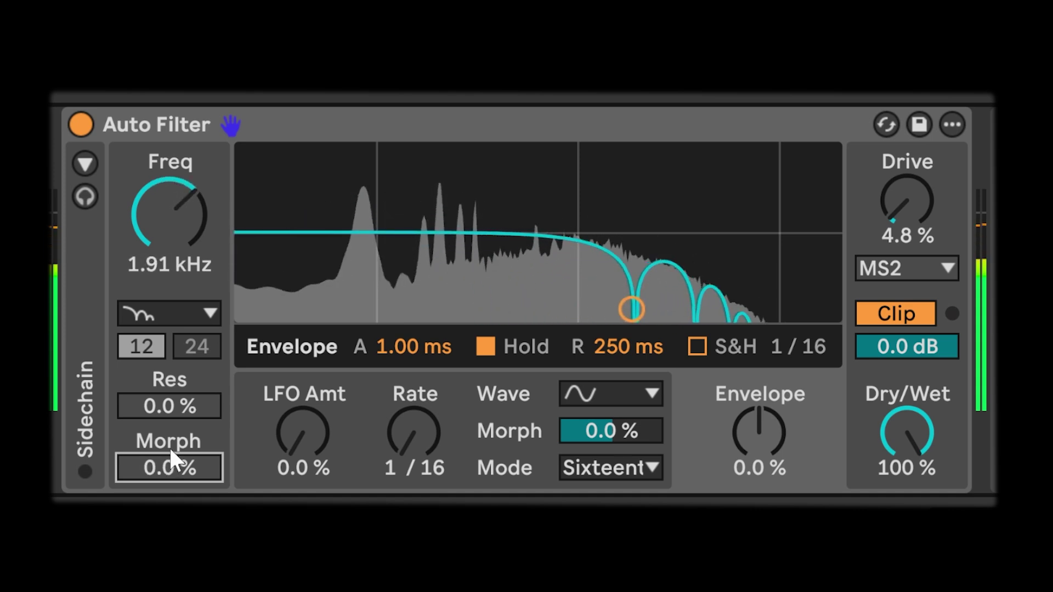
click(697, 346)
click(790, 347)
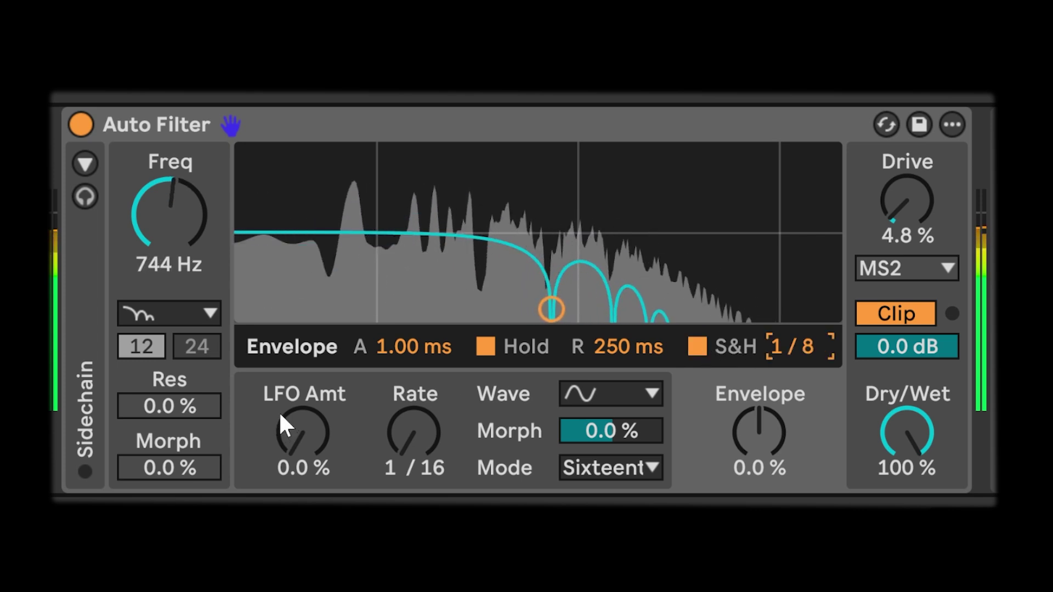
Step: Try LFO modulation amounts up to 22 % on the resampling filter and return the LFO amount to 0 %
drag(285, 426, 285, 401)
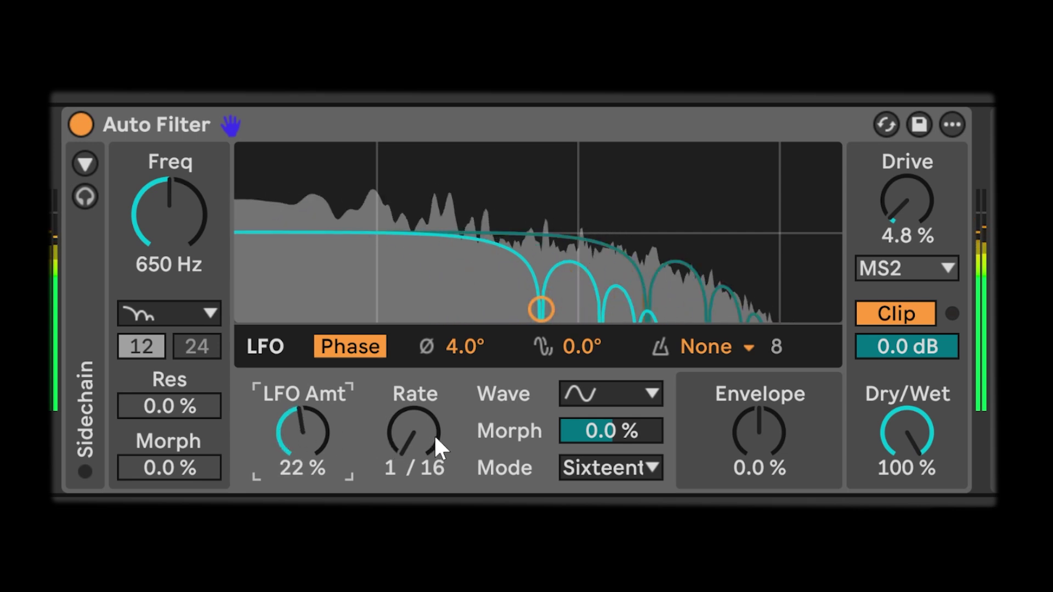
drag(373, 429, 384, 452)
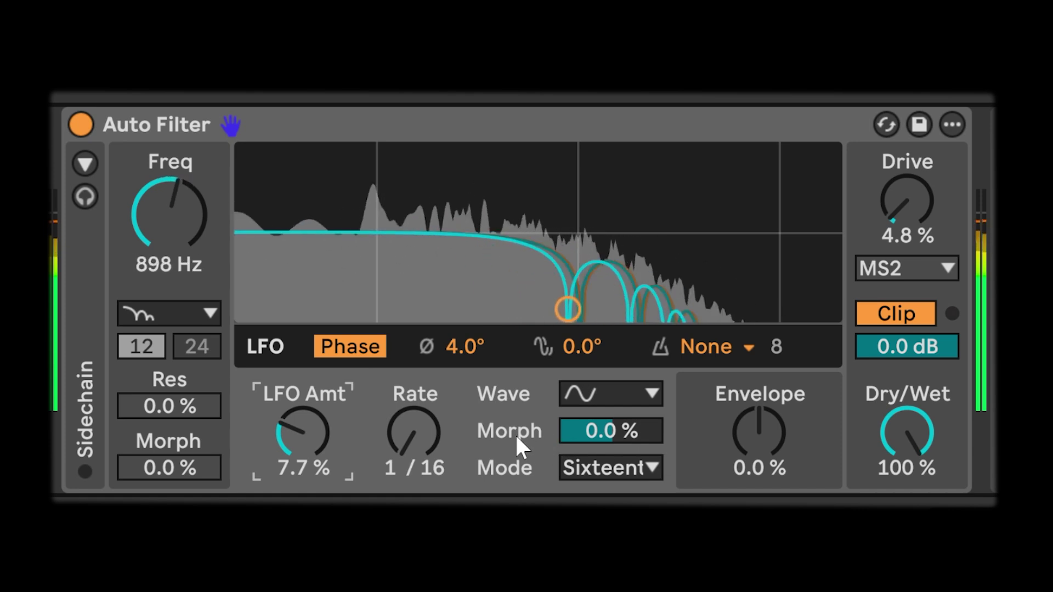
drag(301, 409, 278, 422)
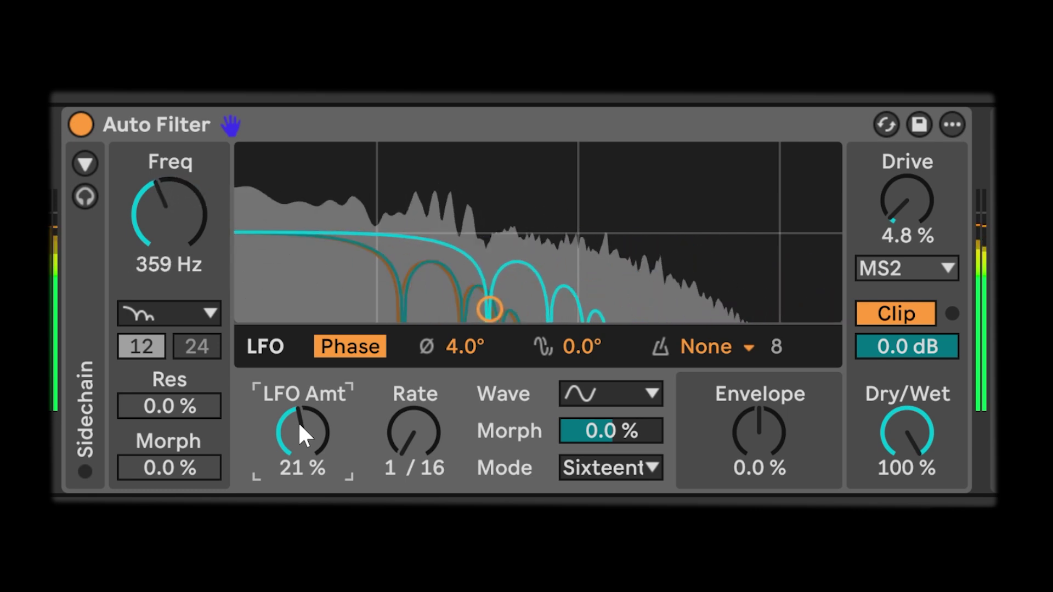
drag(299, 425, 299, 461)
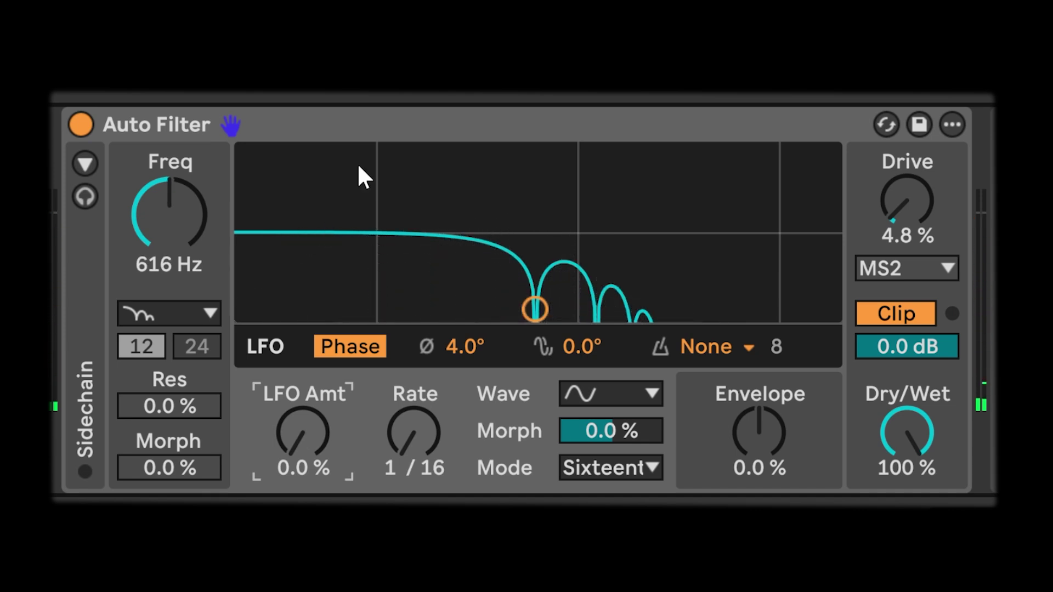
Step: Switch the filter type to Notch + LP and play the sound while sweeping its Frequency up to 4.53 kHz
click(208, 316)
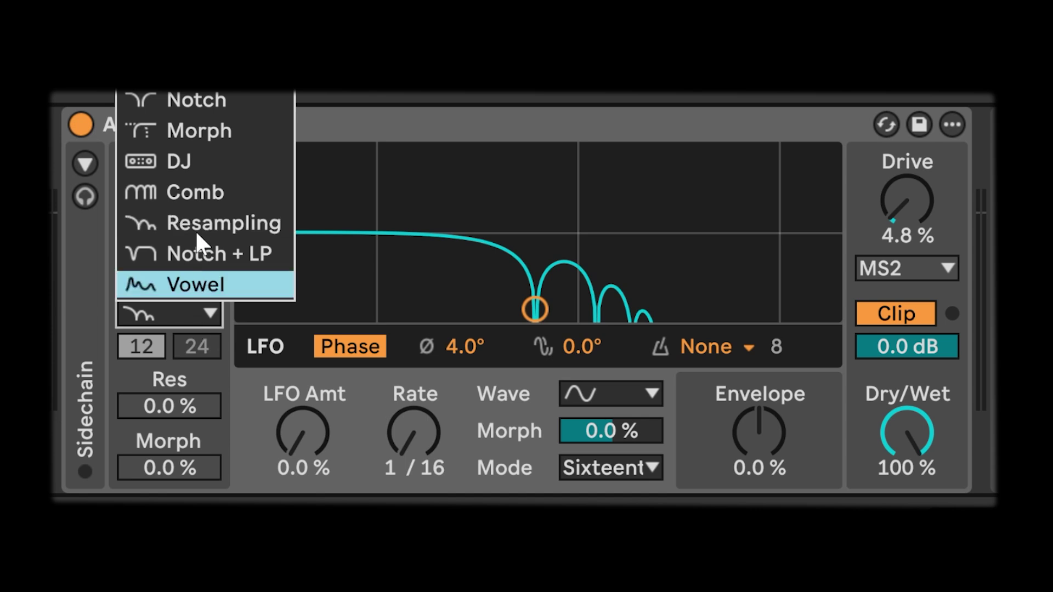
click(194, 266)
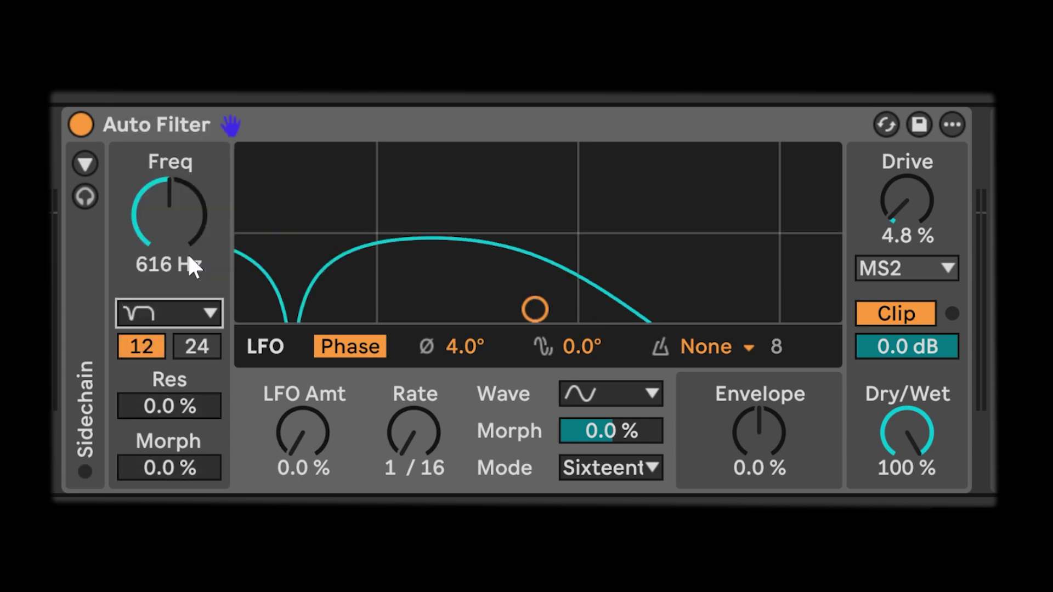
scroll(187, 252, up, 10)
scroll(188, 250, down, 5)
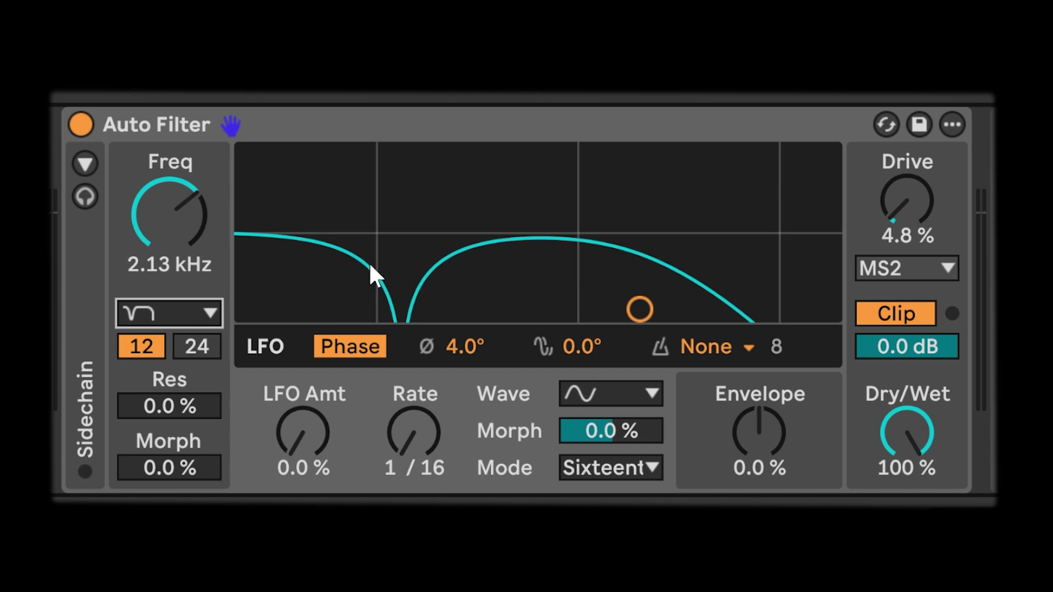
mouse_move(639, 307)
mouse_down()
mouse_move(492, 308)
mouse_move(638, 308)
mouse_up()
key(space)
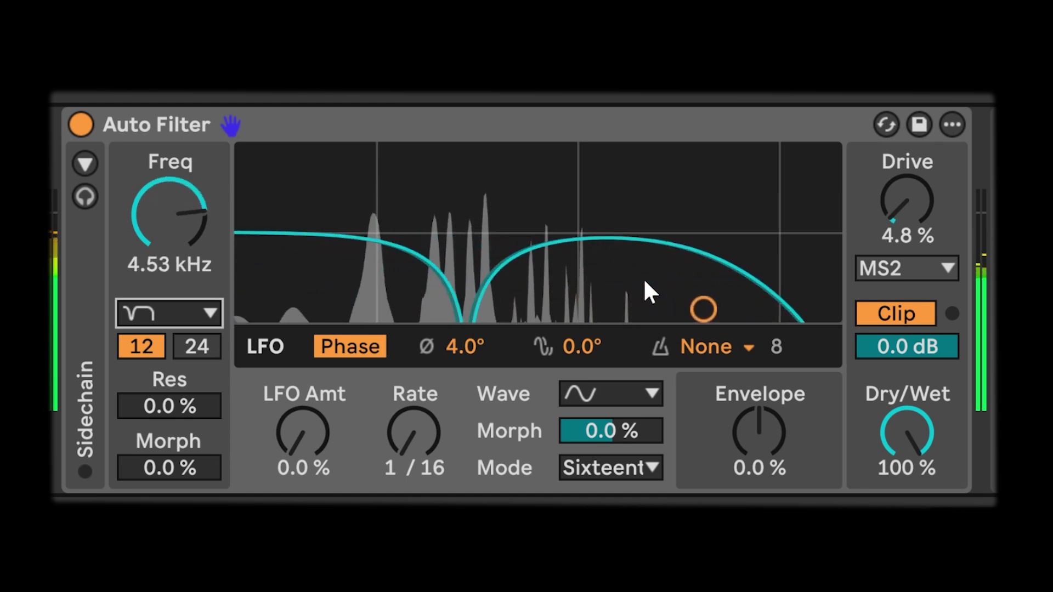
Step: Raise the Notch + LP filter's Resonance to 57 % and Morph to 100 % while sweeping its Frequency
mouse_move(199, 417)
mouse_down()
mouse_move(198, 384)
mouse_move(188, 405)
mouse_up()
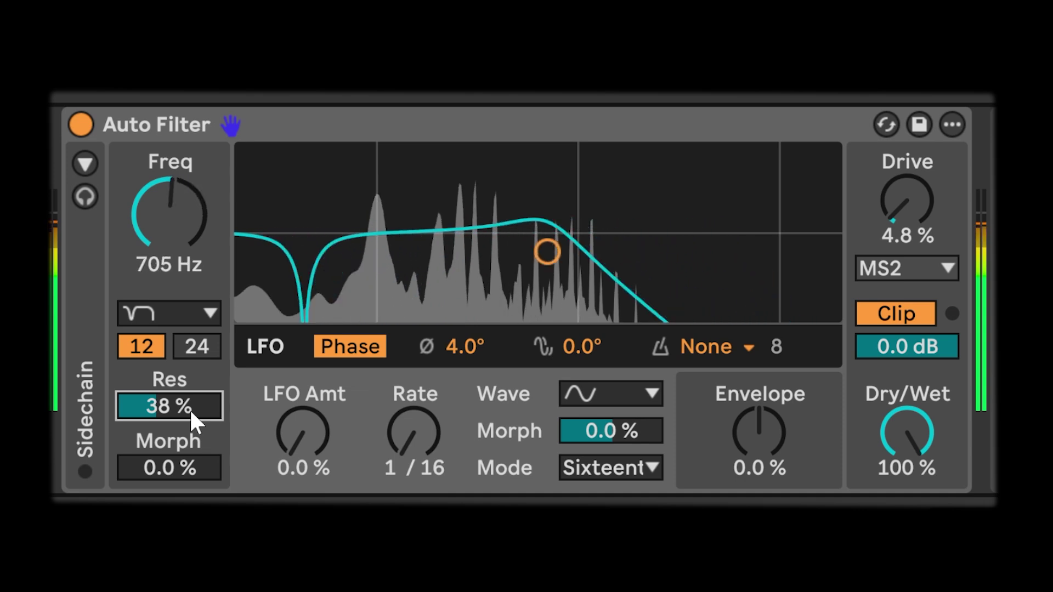
mouse_move(185, 469)
mouse_down()
mouse_move(185, 421)
mouse_move(188, 497)
mouse_move(188, 427)
mouse_move(188, 471)
mouse_up()
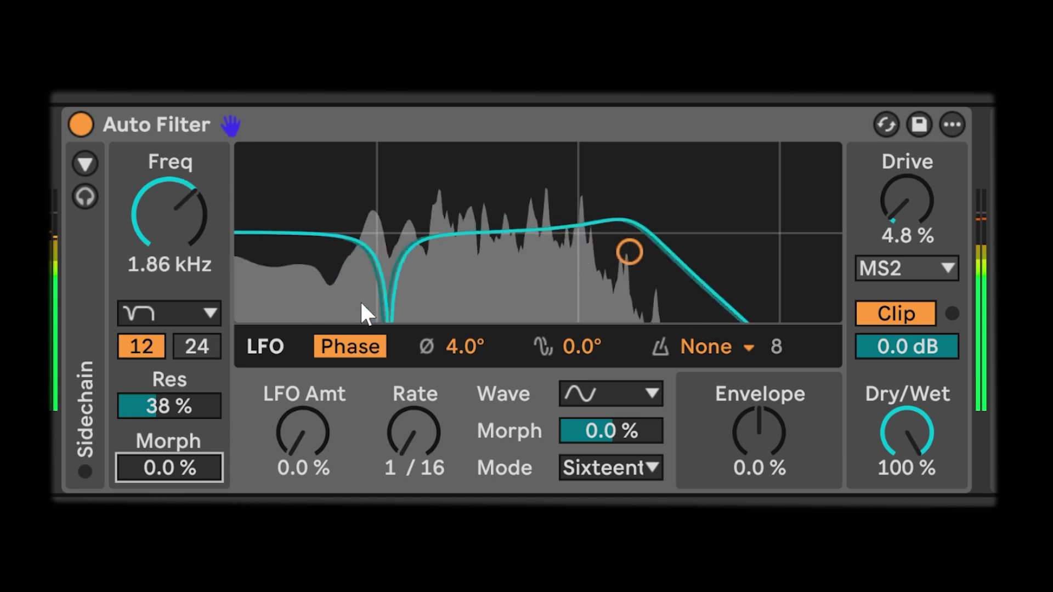
drag(169, 464, 170, 434)
mouse_move(173, 478)
mouse_down()
mouse_move(173, 460)
mouse_move(175, 474)
mouse_up()
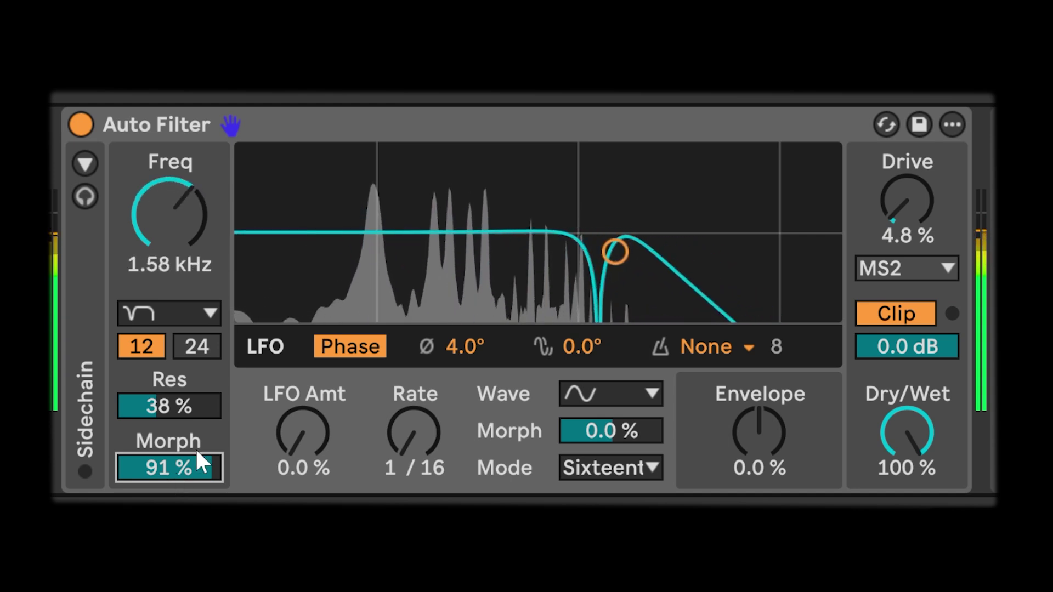
drag(210, 399, 188, 419)
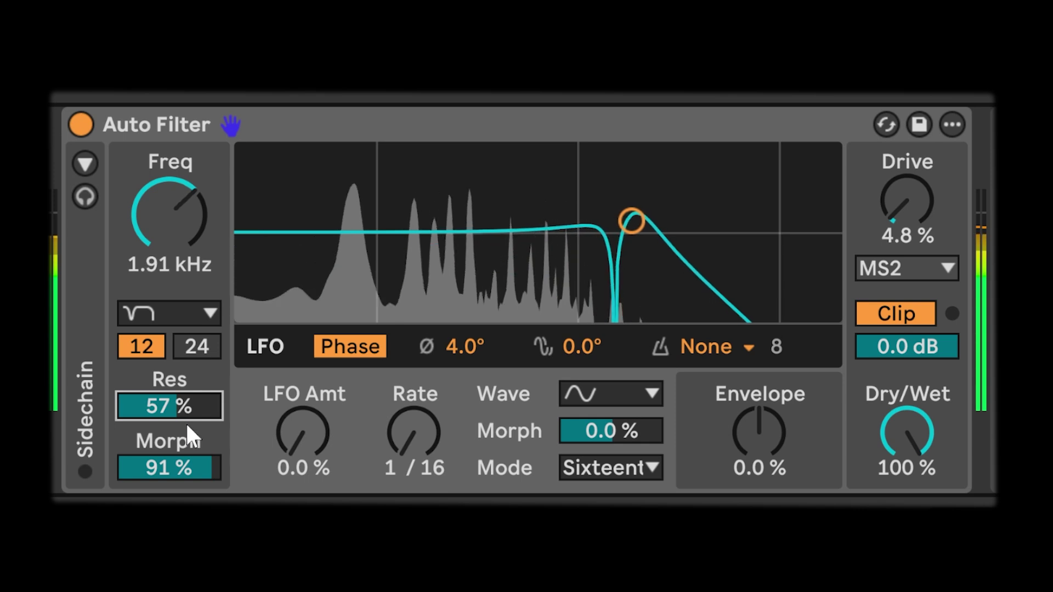
drag(155, 482, 153, 470)
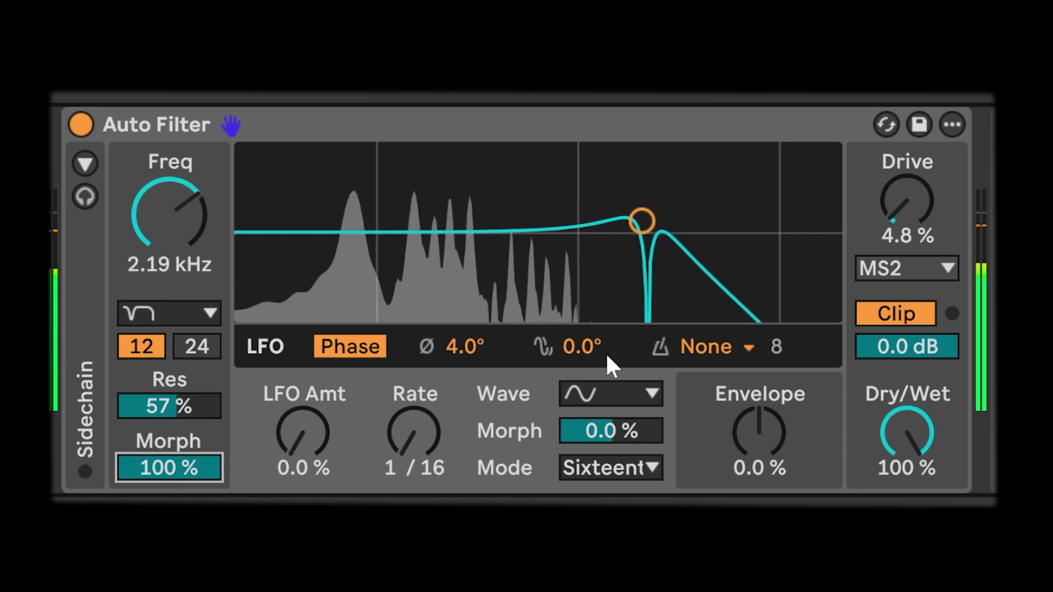
Step: Set the Drive to 11 % and the LFO amount to 38 %, and lower the Frequency to 328 Hz
drag(908, 203, 908, 188)
drag(303, 434, 303, 411)
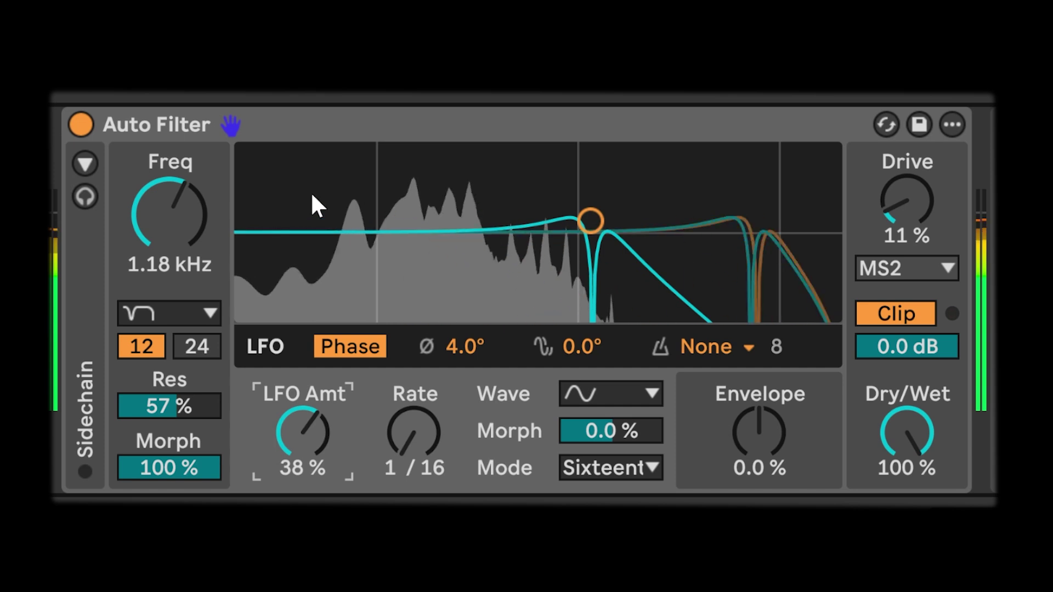
drag(591, 221, 482, 219)
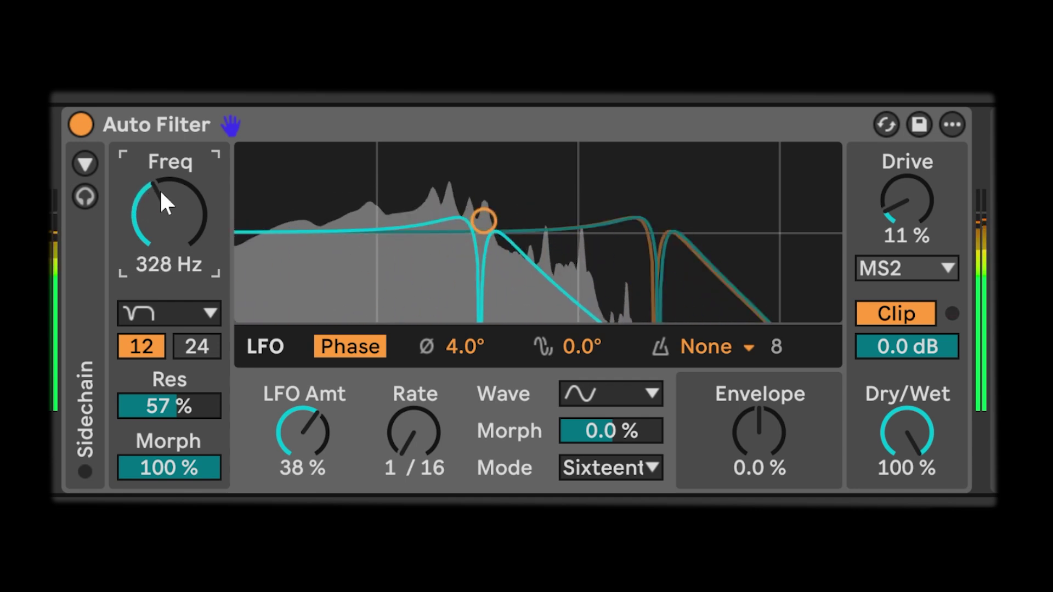
Step: Switch the filter type to Vowel and play the sound with Pitch at -15 st and Formant at 70 %
click(150, 310)
click(159, 279)
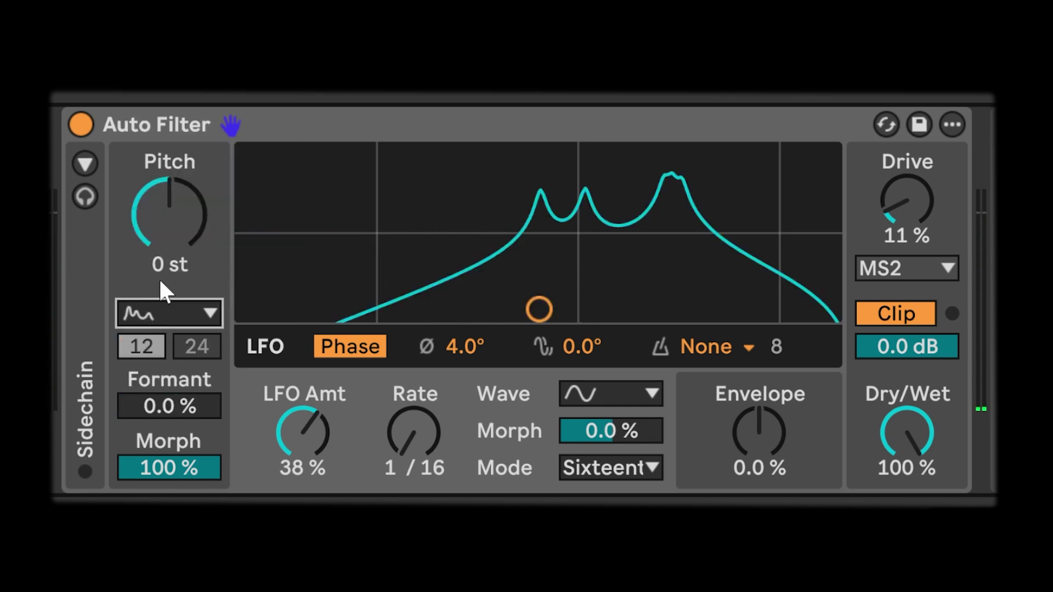
drag(189, 211, 188, 235)
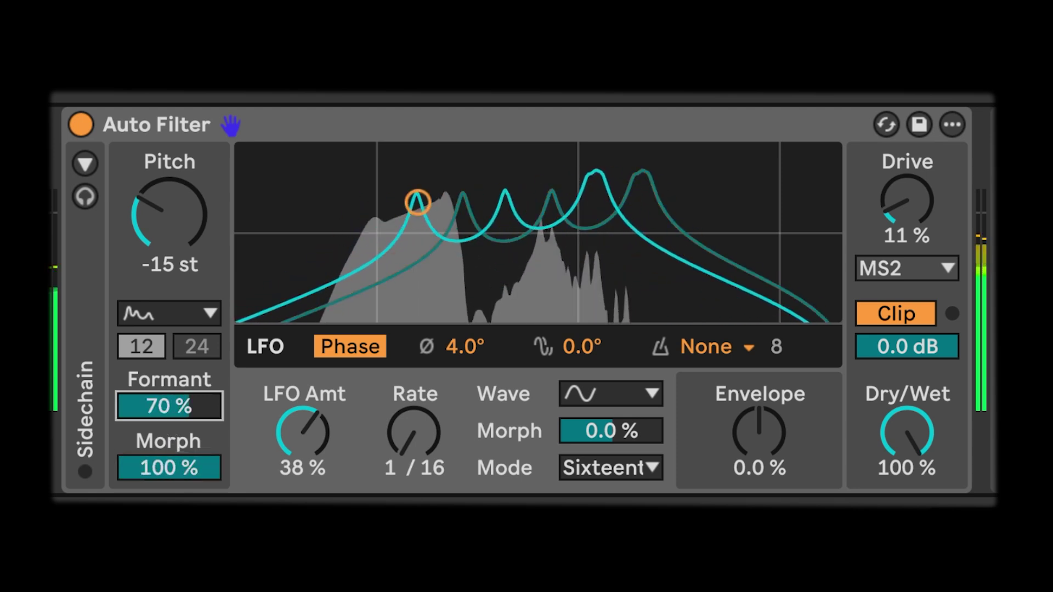
Step: Select the 24 dB slope, set the vowel filter's Pitch to 0 st and Formant to 48 %, and adjust the Drive
click(186, 351)
click(198, 315)
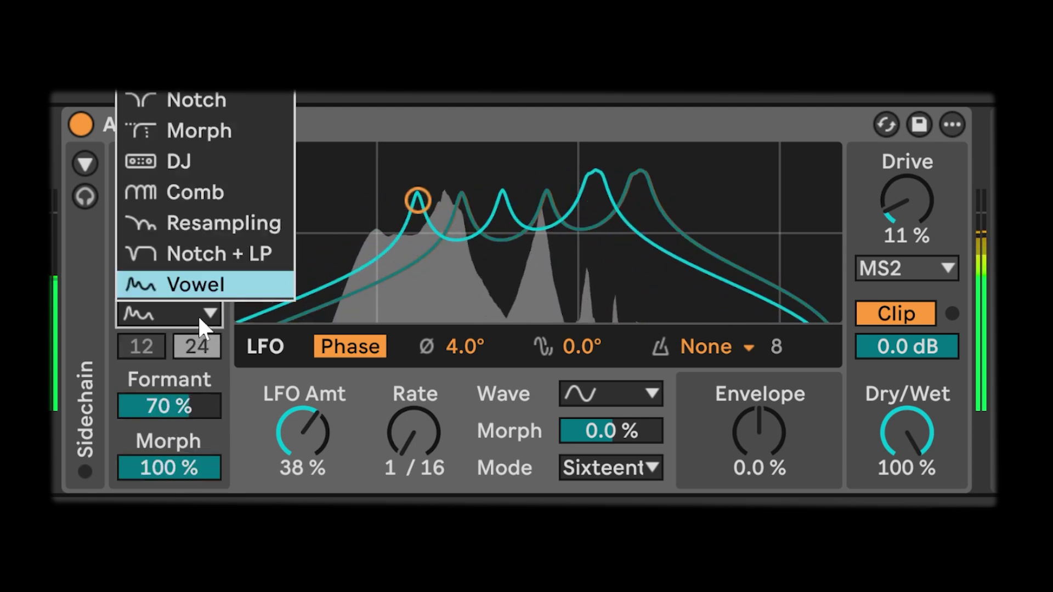
click(198, 314)
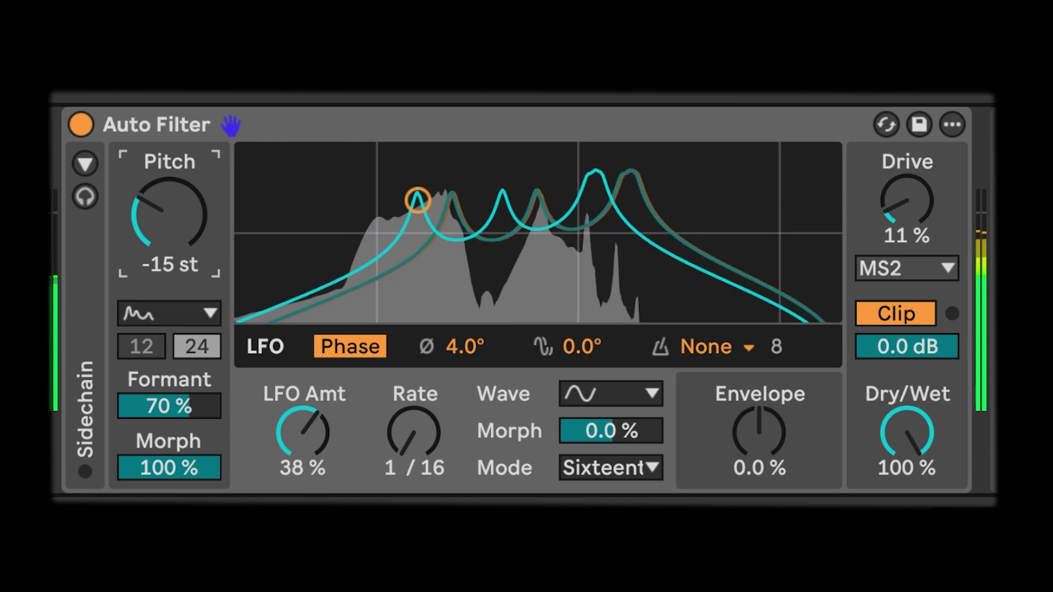
drag(170, 214, 192, 245)
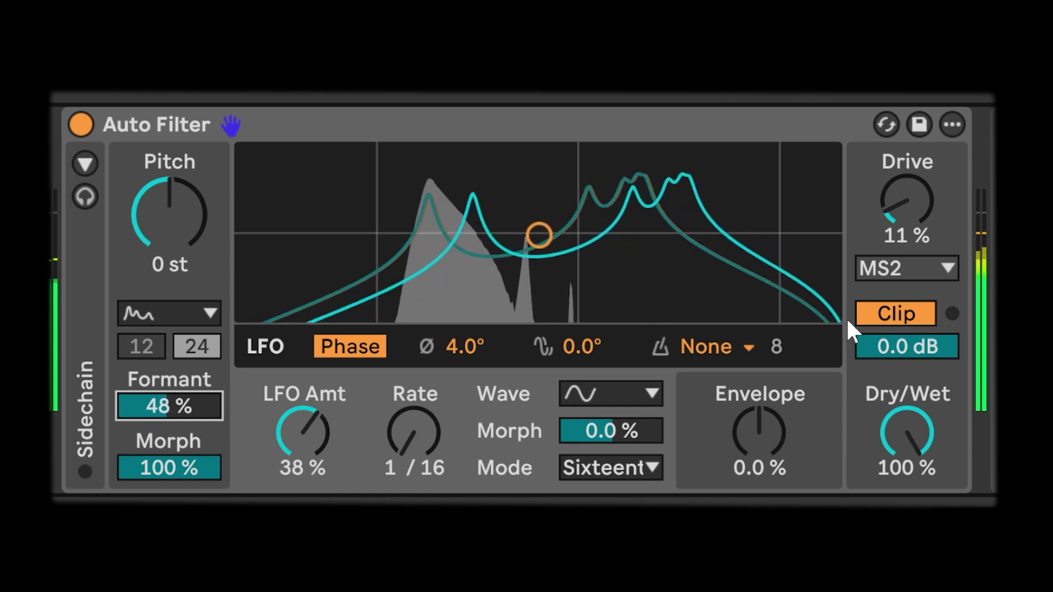
drag(932, 235, 933, 254)
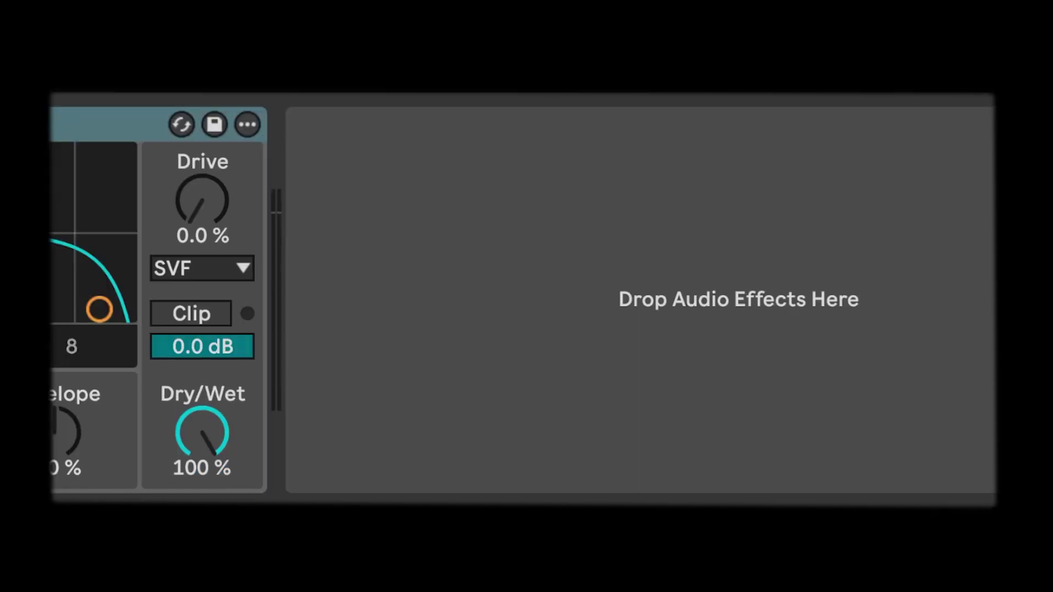
Step: Play the sound through the fresh low-pass Auto Filter with Frequency near 1.3 kHz, Resonance 38 %, Clip on and Drive 5.6 %
click(109, 124)
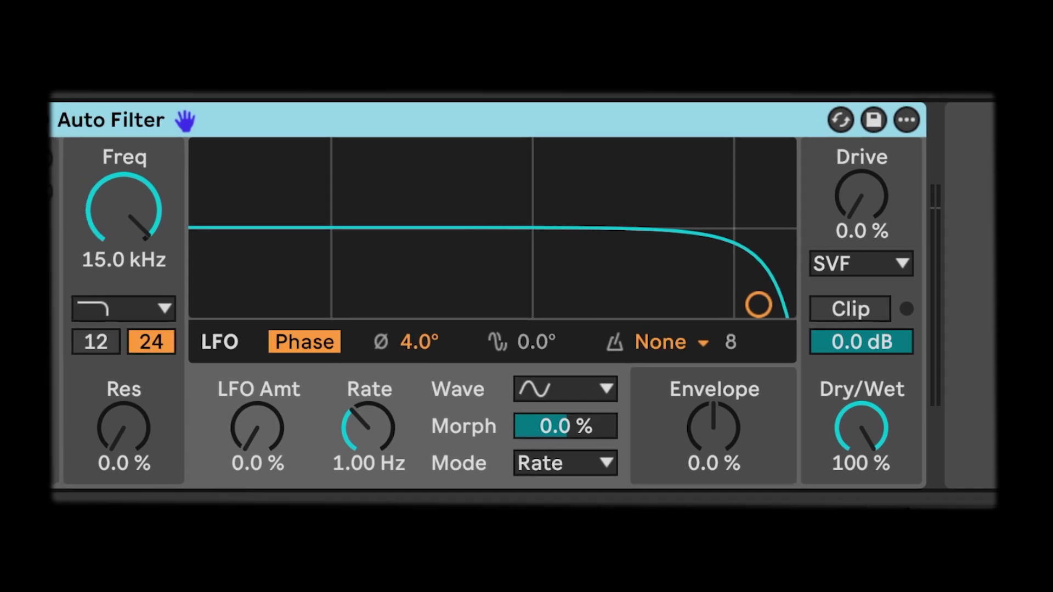
key(space)
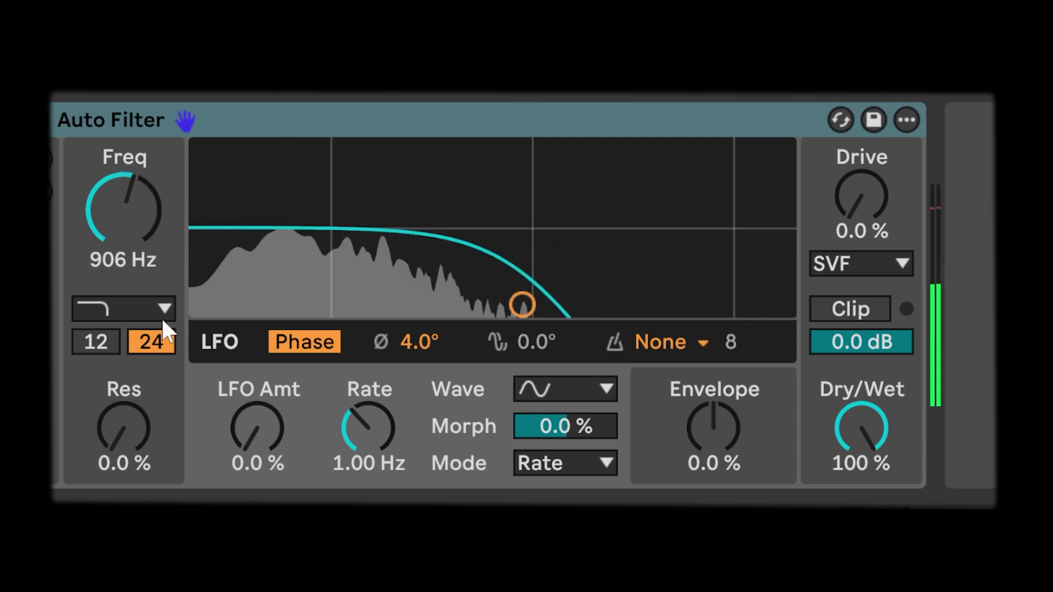
drag(100, 427, 100, 414)
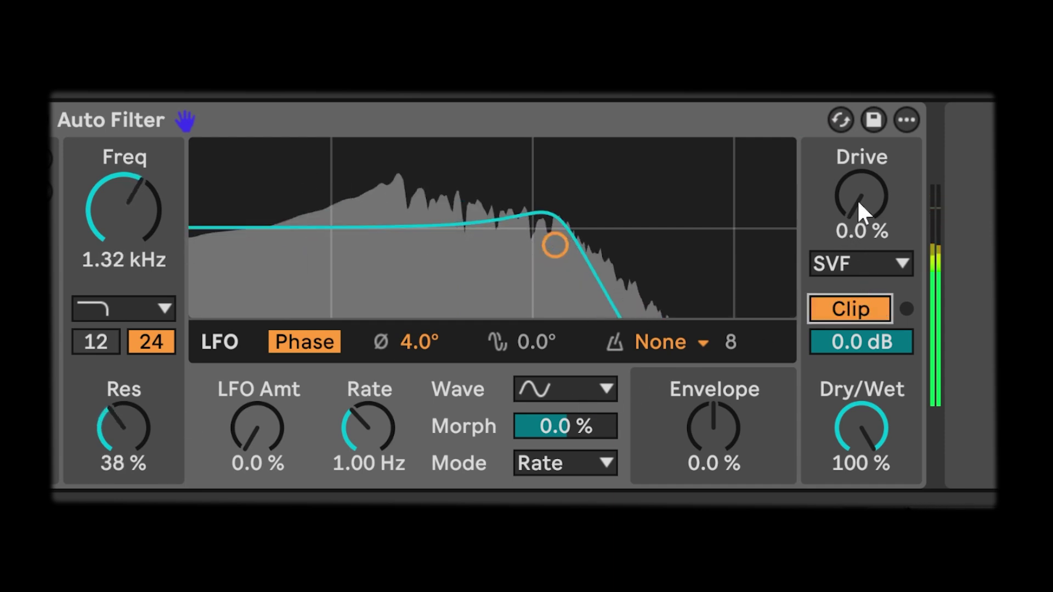
drag(857, 199, 857, 190)
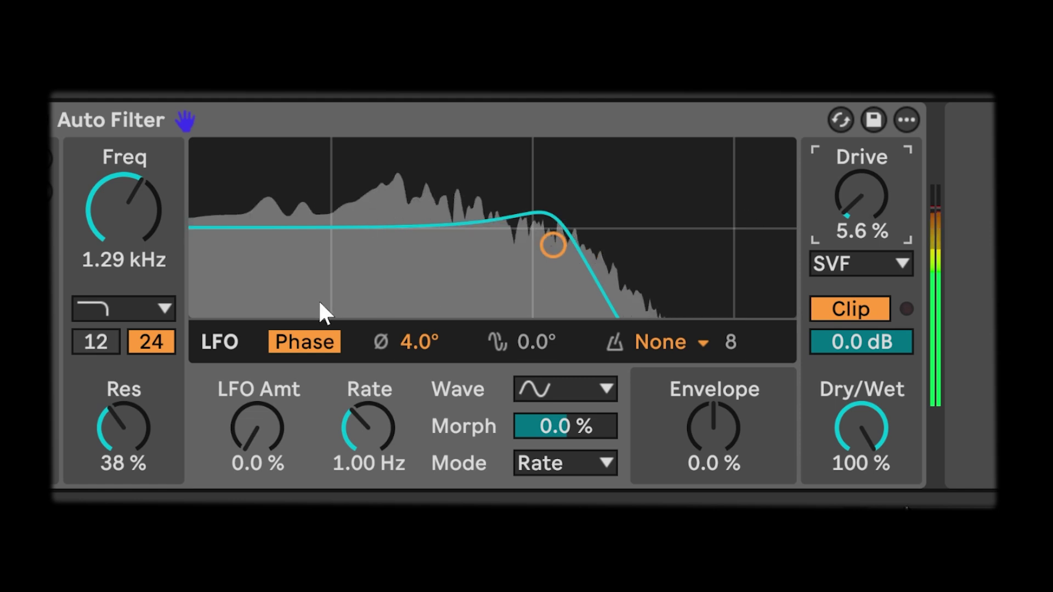
Step: Switch the filter type to high-pass and audition it with Frequency around 305 Hz, lowering the Resonance to 21 %
click(125, 313)
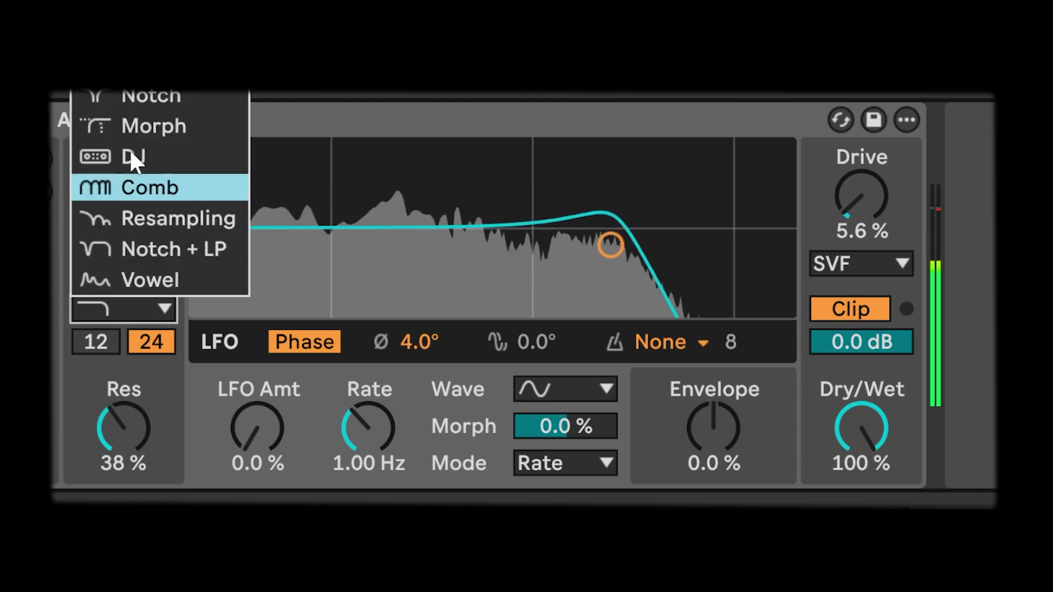
click(151, 34)
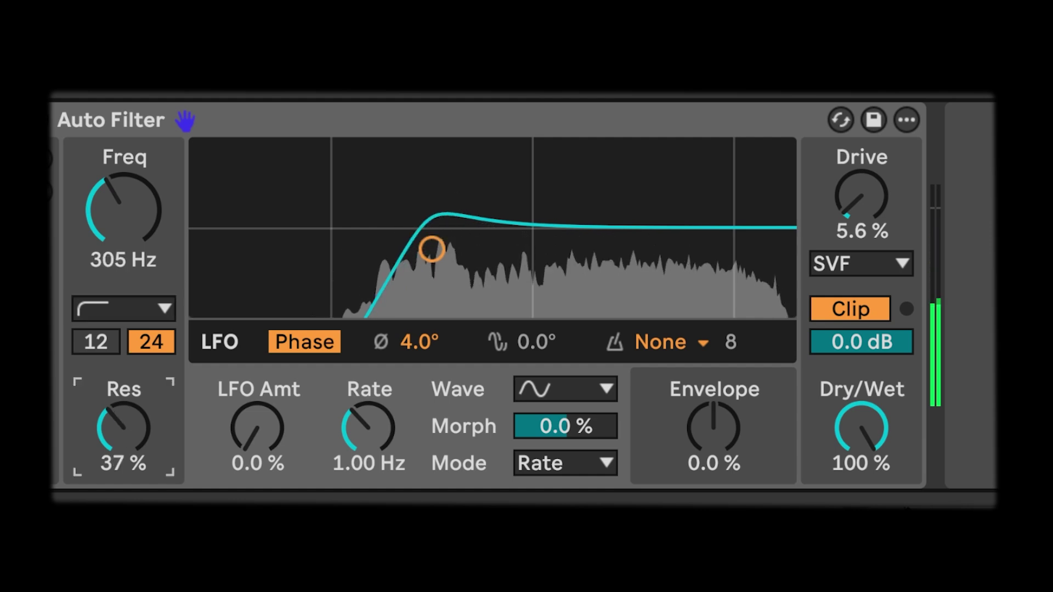
Step: Switch to the band-pass type, set Resonance to 33 %, and compare the 12 and 24 slopes while sweeping up to 2.31 kHz, ending on 24
click(110, 305)
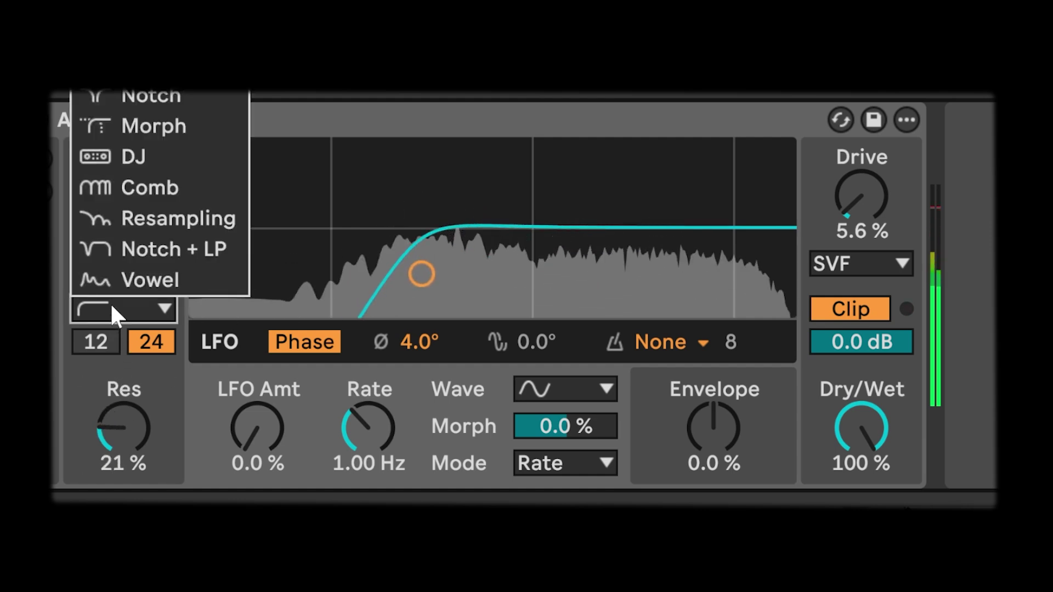
click(137, 91)
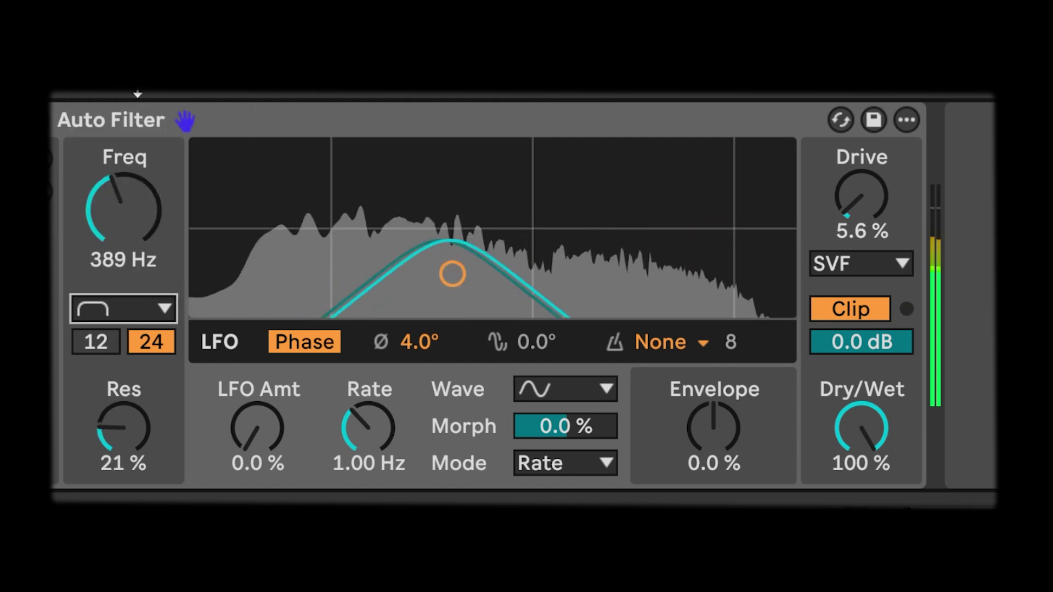
mouse_move(136, 410)
mouse_down()
mouse_move(137, 399)
mouse_move(130, 409)
mouse_up()
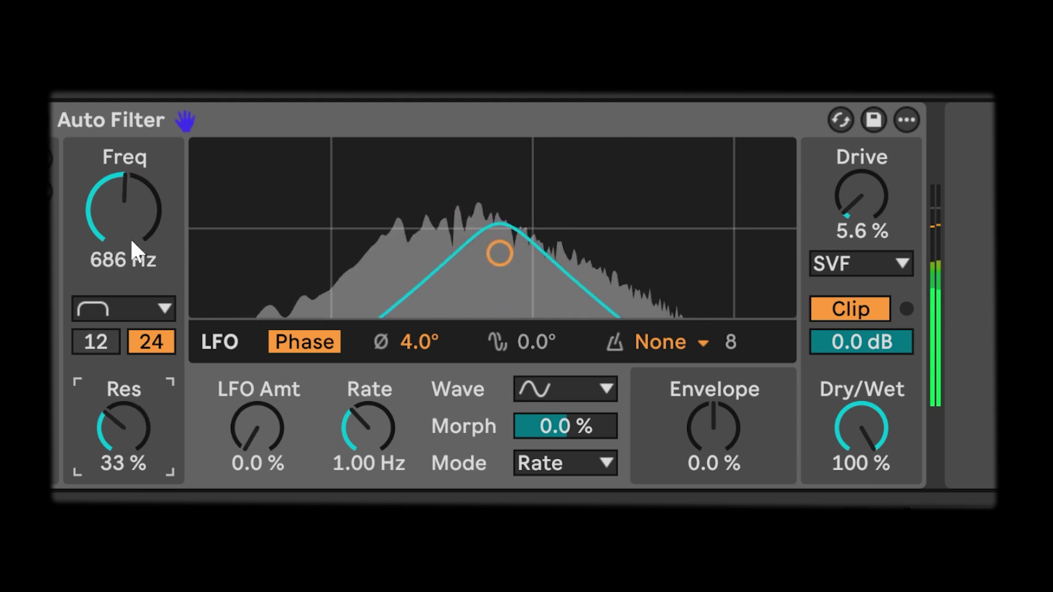
click(100, 340)
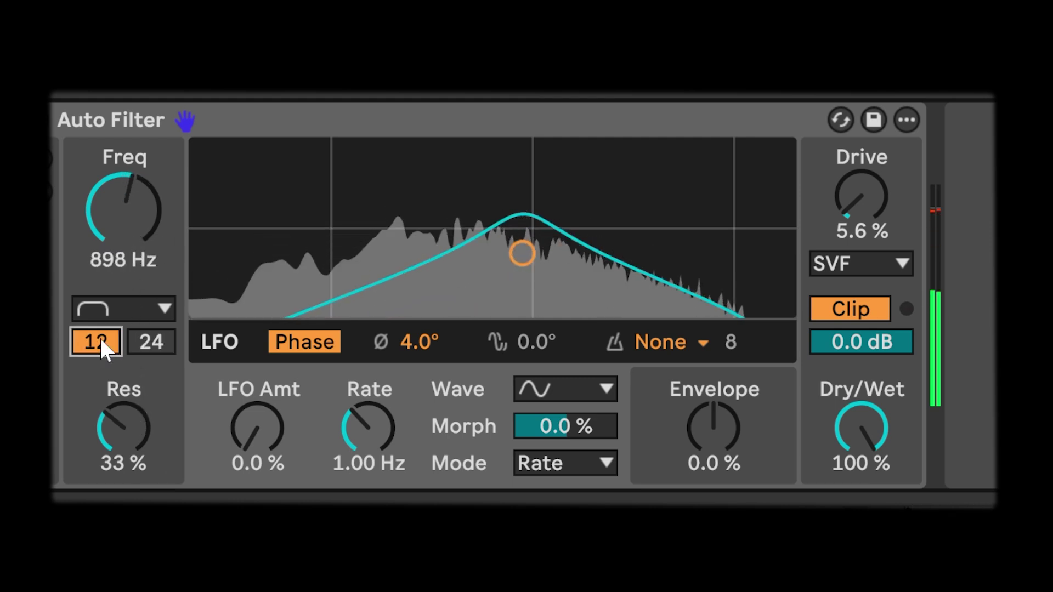
click(141, 338)
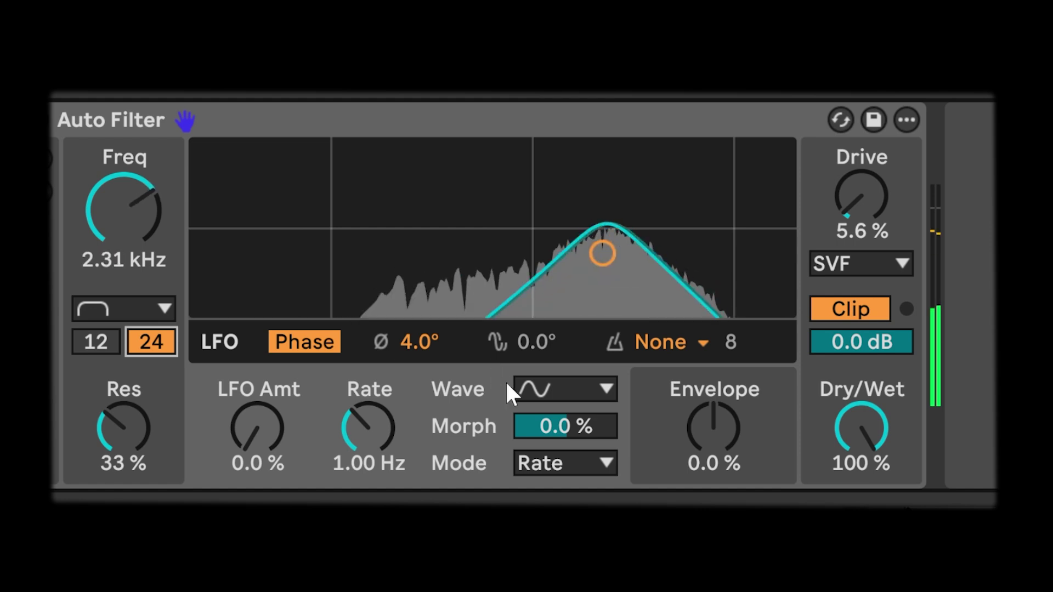
Step: Switch the filter type to notch and modulate it around 764 Hz with LFO Amount 58 % and Rate 0.39 Hz
drag(264, 439, 256, 415)
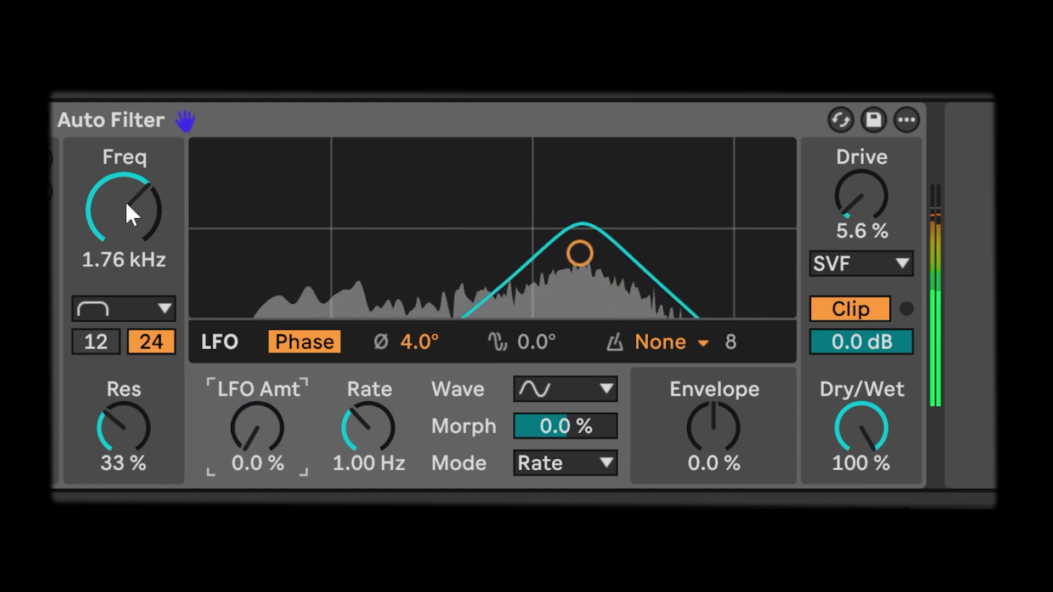
click(123, 301)
click(150, 95)
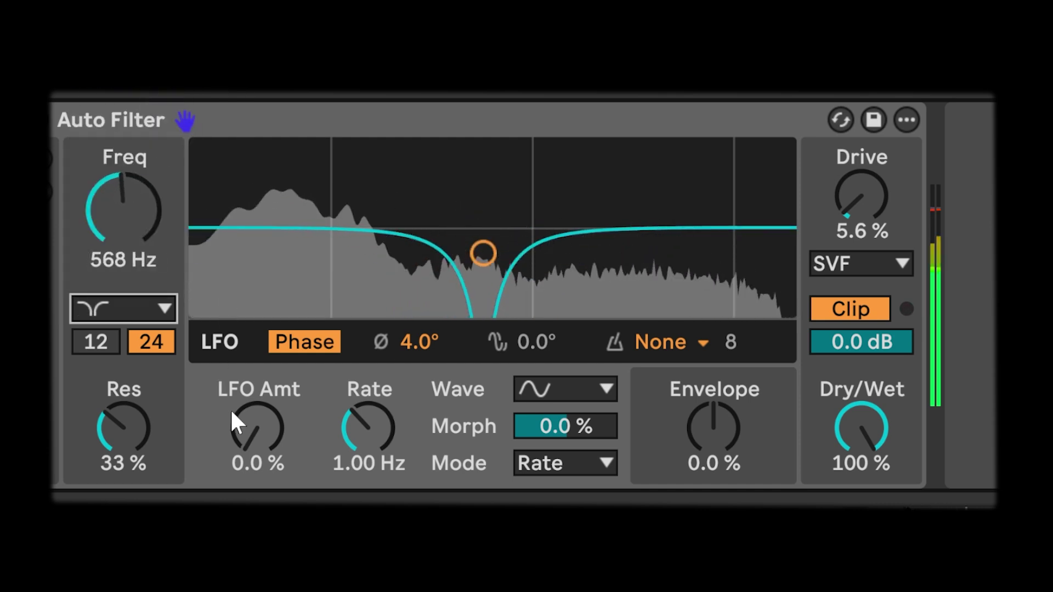
mouse_move(255, 420)
mouse_down()
mouse_move(255, 409)
mouse_move(255, 428)
mouse_up()
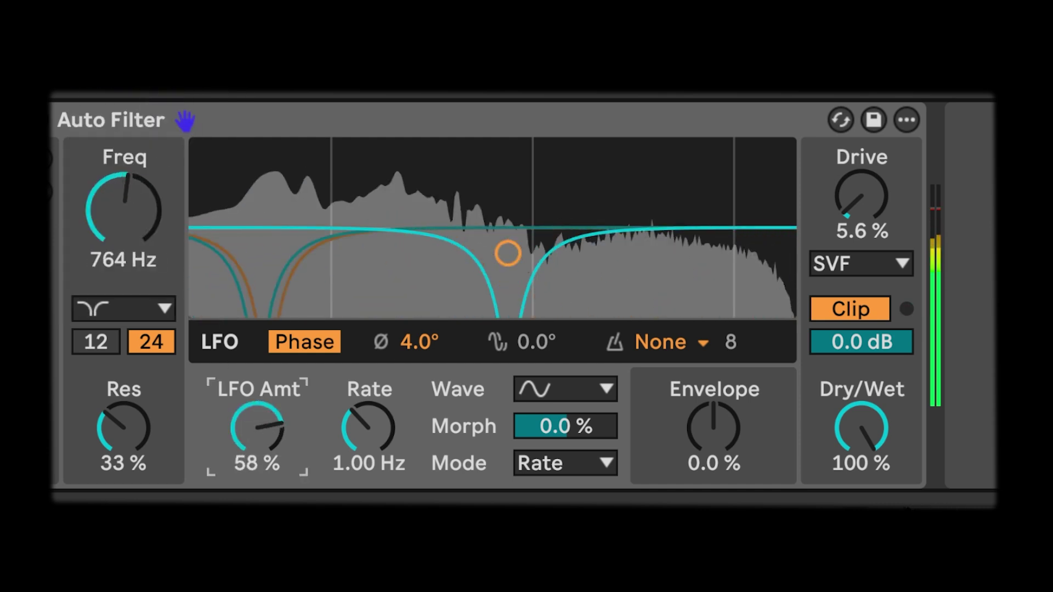
mouse_move(368, 428)
mouse_down()
mouse_move(369, 445)
mouse_move(377, 439)
mouse_up()
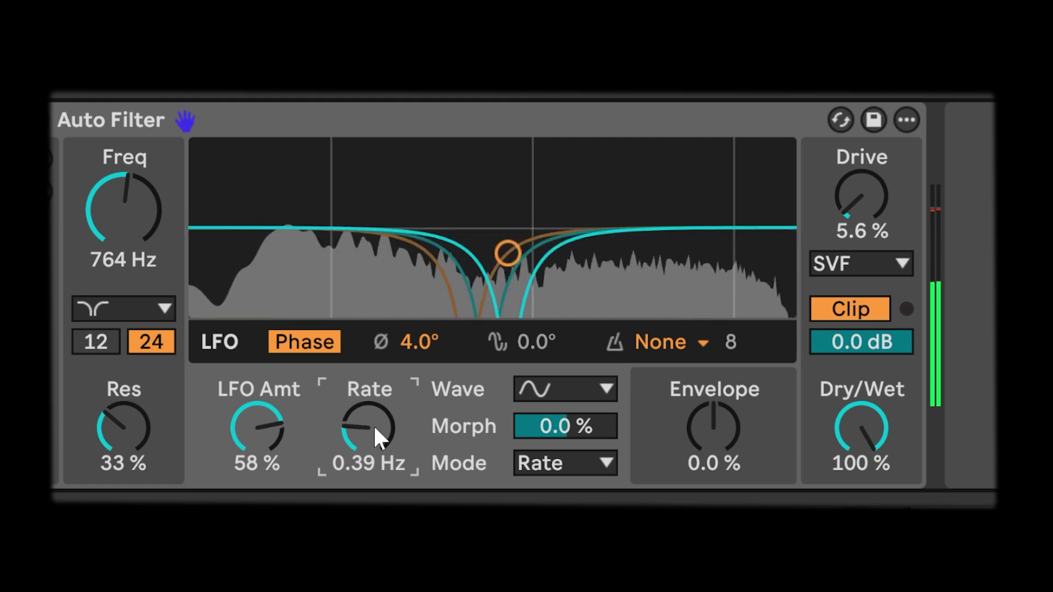
Step: Audition the LFO stereo phase at 68° and 31°, compare it with Spin at 0.0 %, and return to Phase at 149°
drag(402, 337, 402, 303)
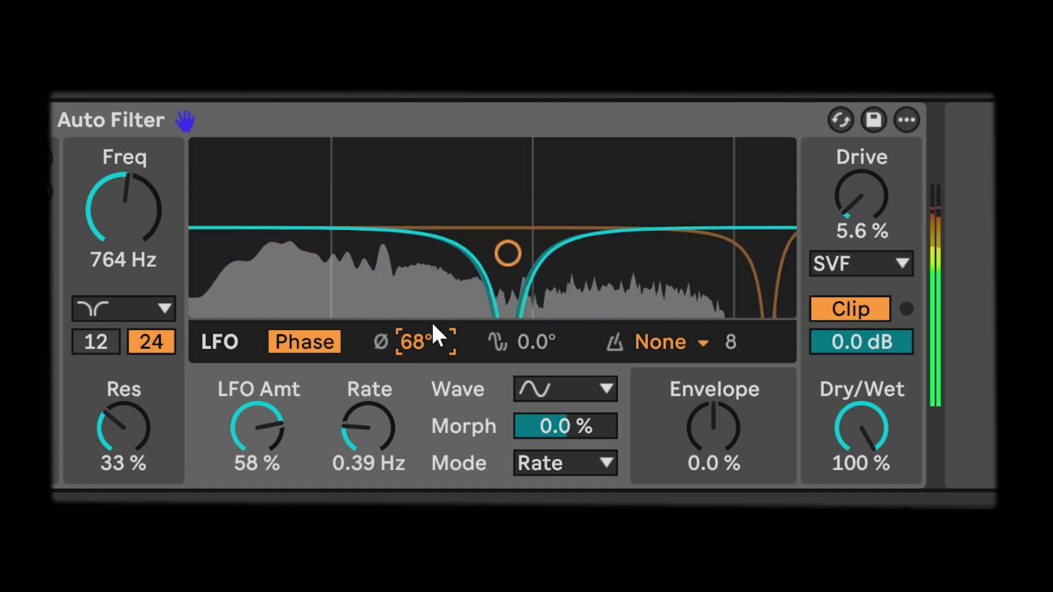
drag(424, 350, 424, 370)
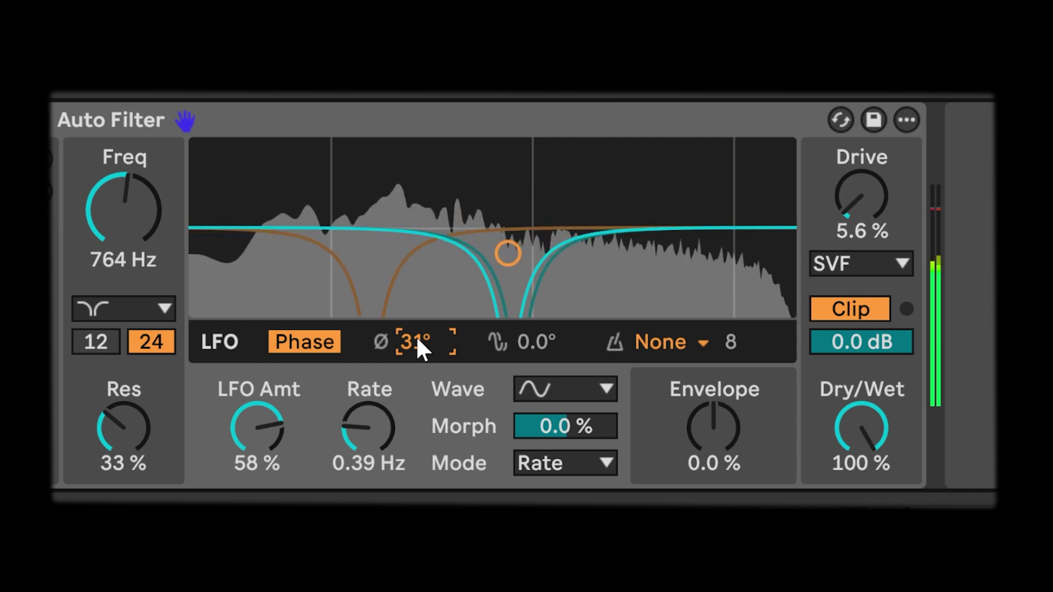
click(321, 349)
drag(400, 341, 400, 325)
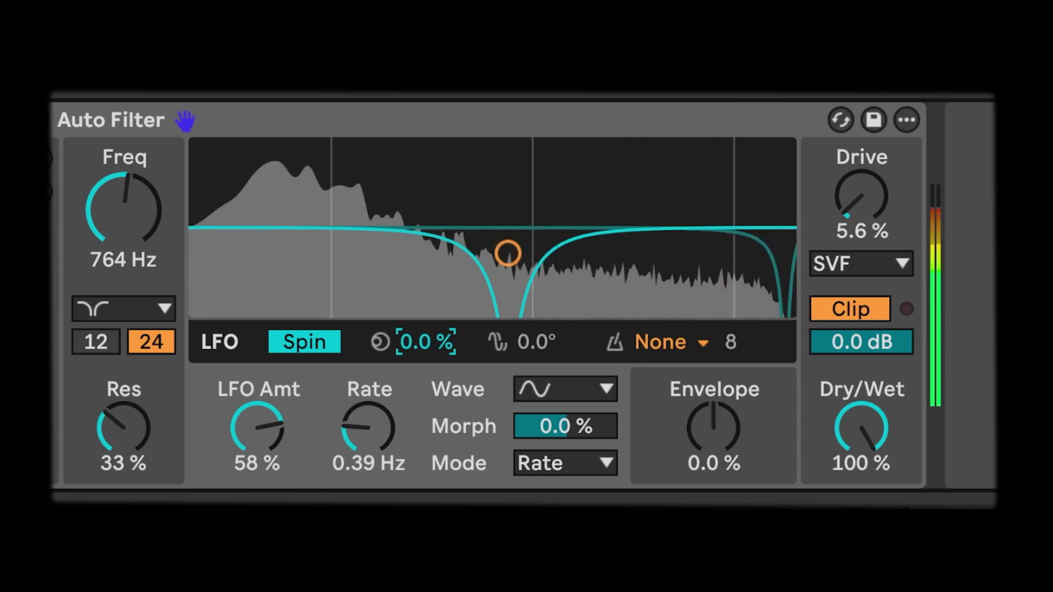
click(514, 340)
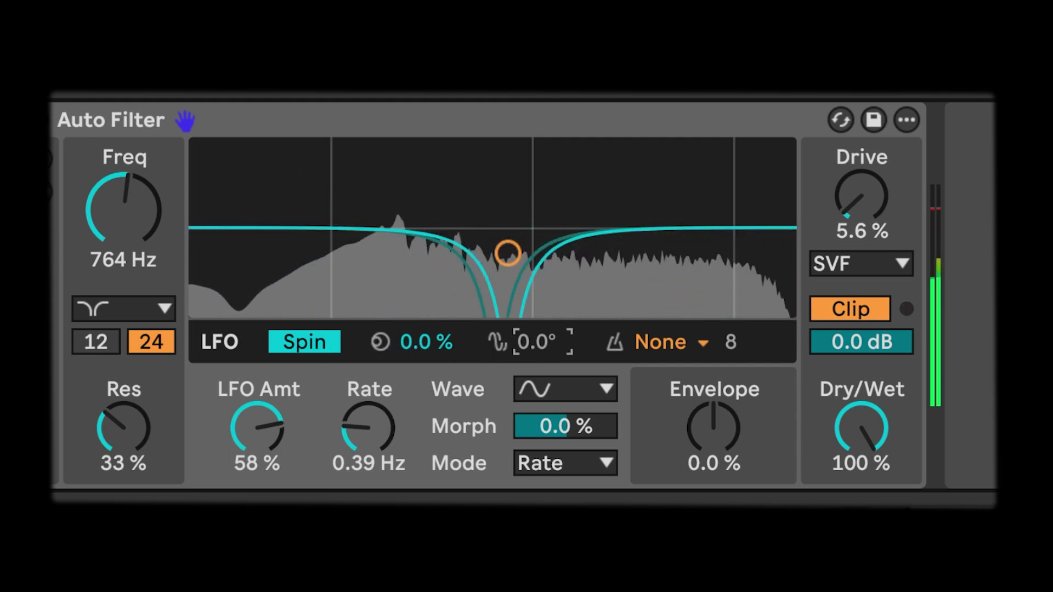
mouse_move(515, 340)
mouse_down()
mouse_move(515, 313)
mouse_move(538, 361)
mouse_move(532, 314)
mouse_move(540, 345)
mouse_move(509, 347)
mouse_up()
click(324, 343)
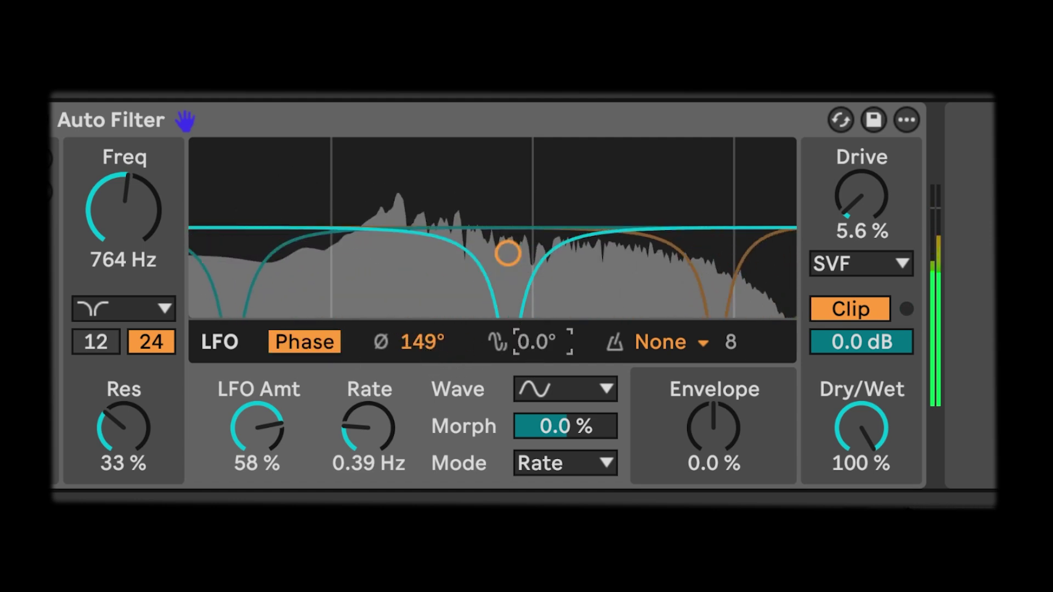
Step: Try S&H quantization at 1/16 on the notch filter's LFO and return it to None
click(670, 348)
click(670, 348)
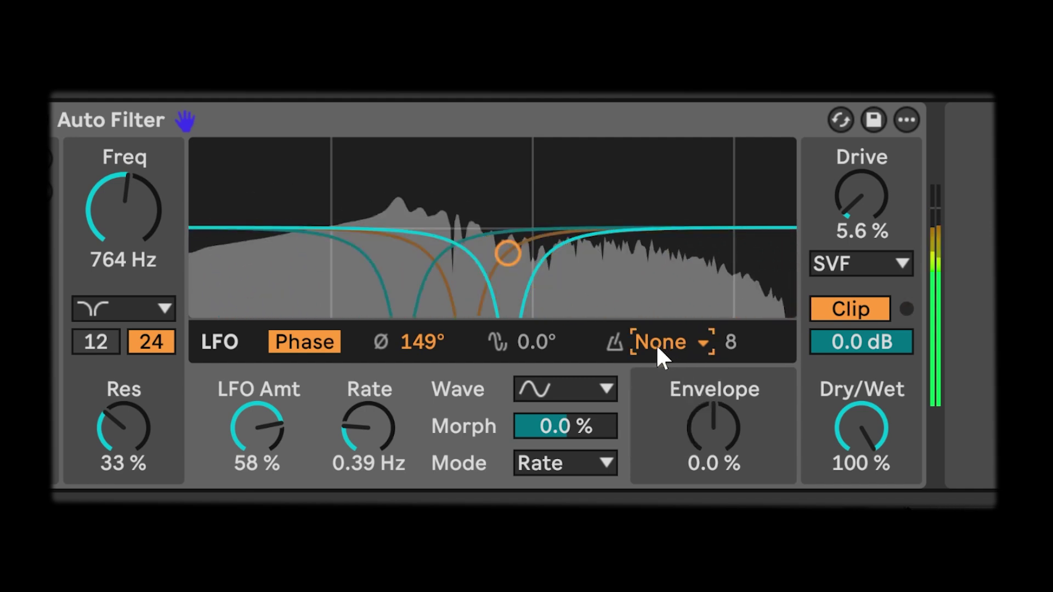
click(657, 344)
click(648, 445)
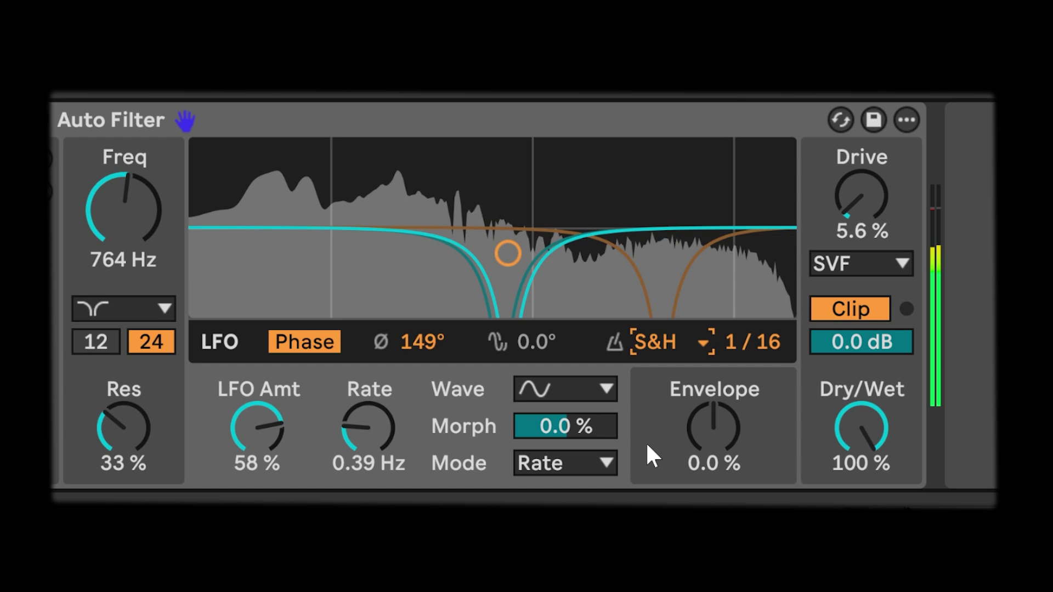
click(690, 342)
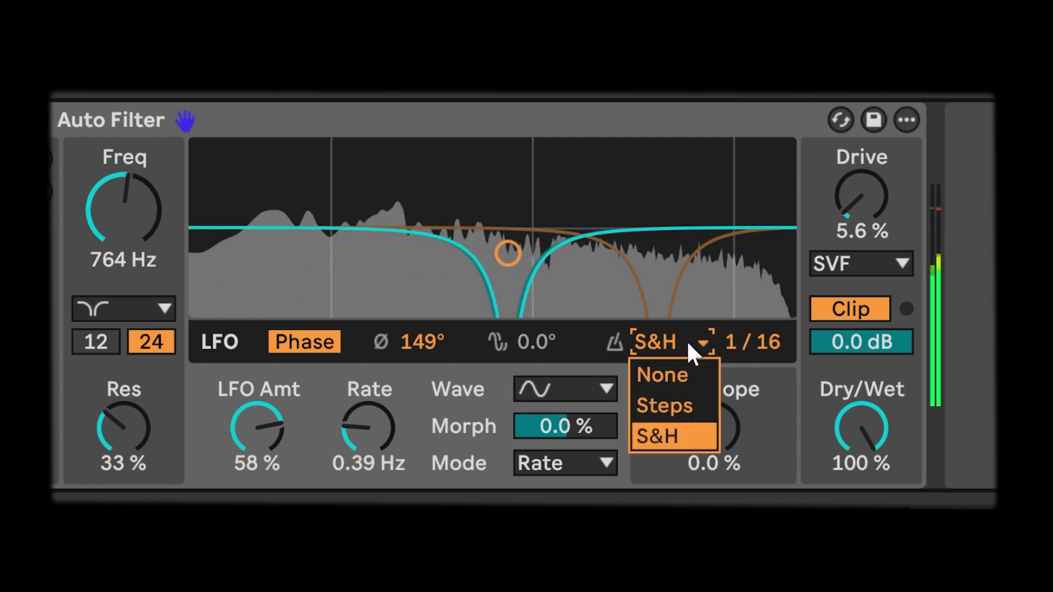
click(682, 377)
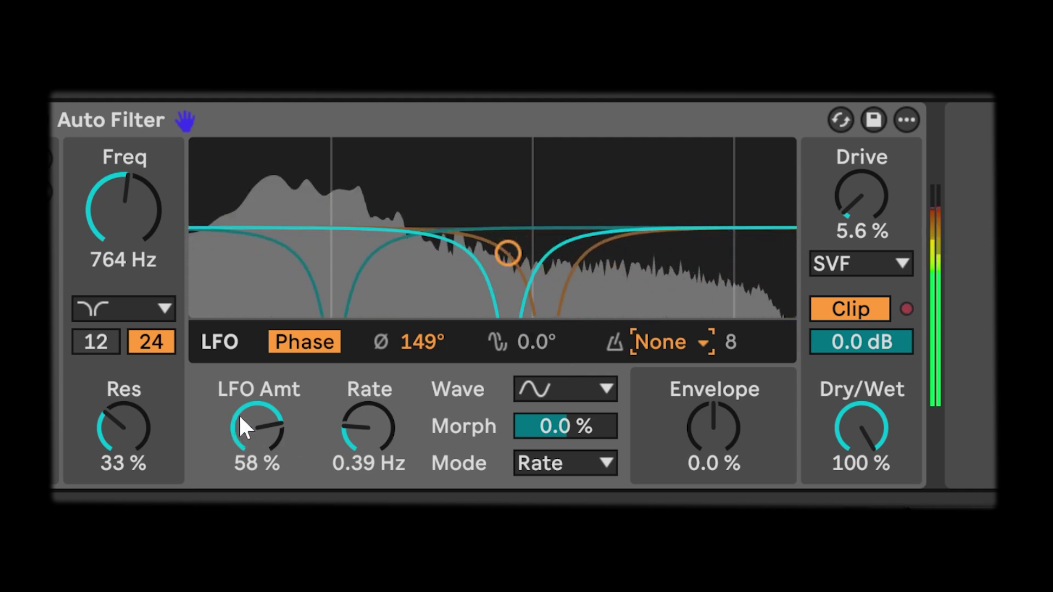
Step: Switch from notch to the Morph type and audition it with LFO Amount 40 %, Envelope -22 %, Resonance 41 % and Morph 48 %
drag(238, 413, 238, 456)
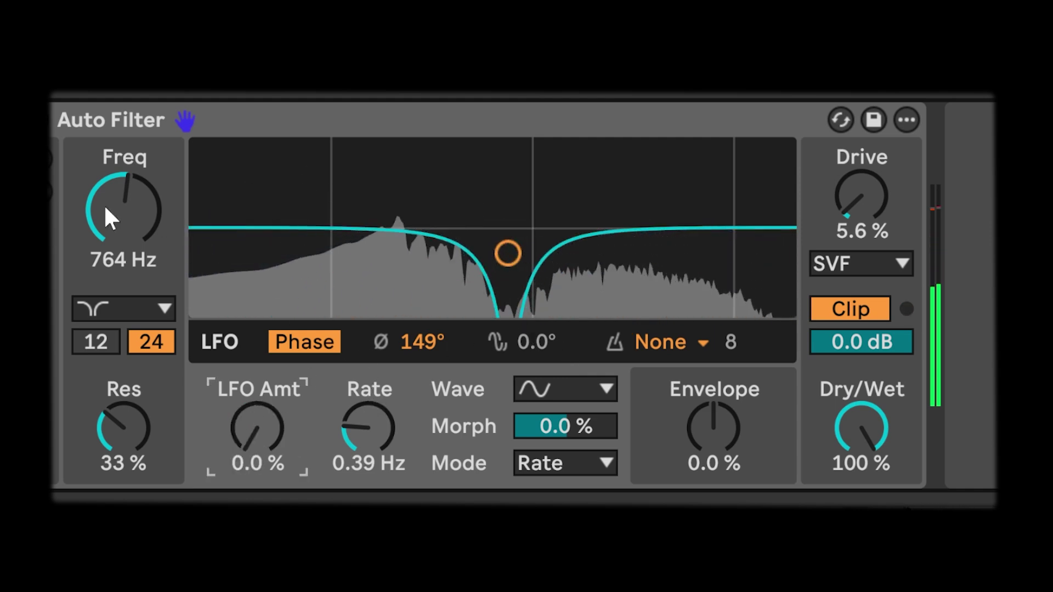
click(99, 306)
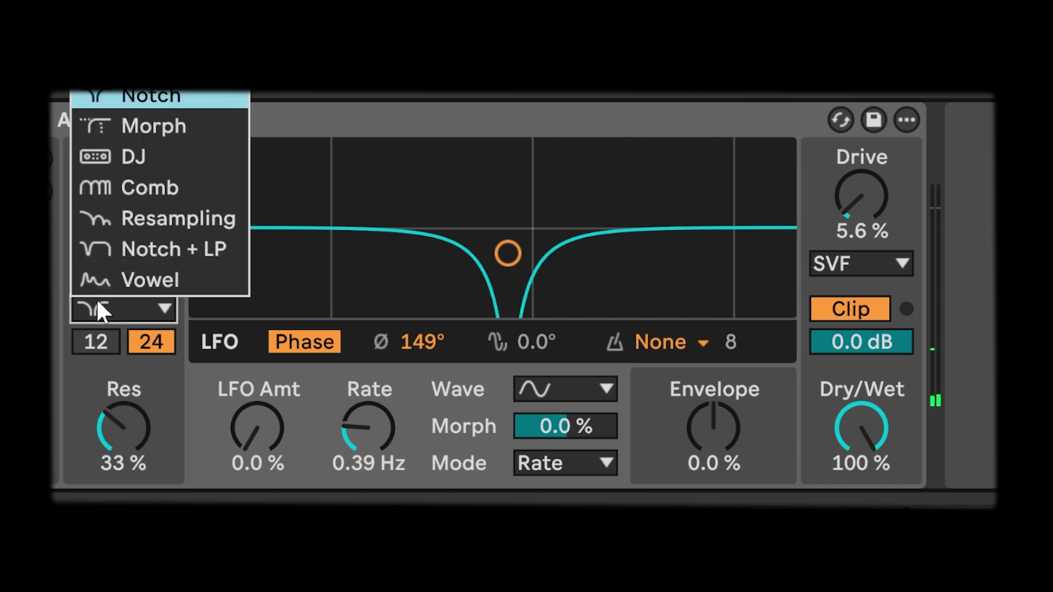
click(184, 134)
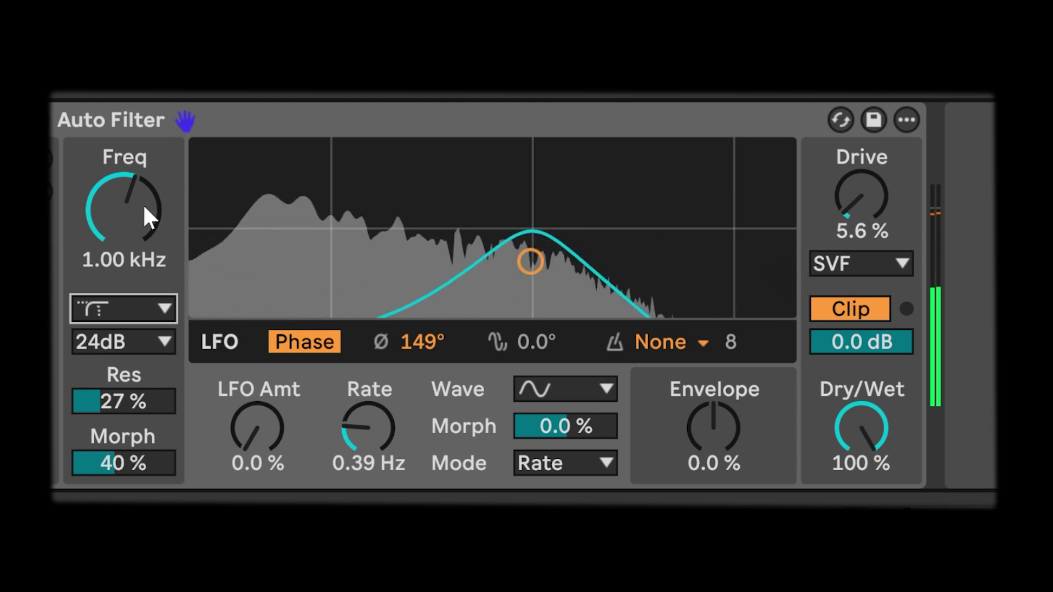
drag(248, 417, 248, 410)
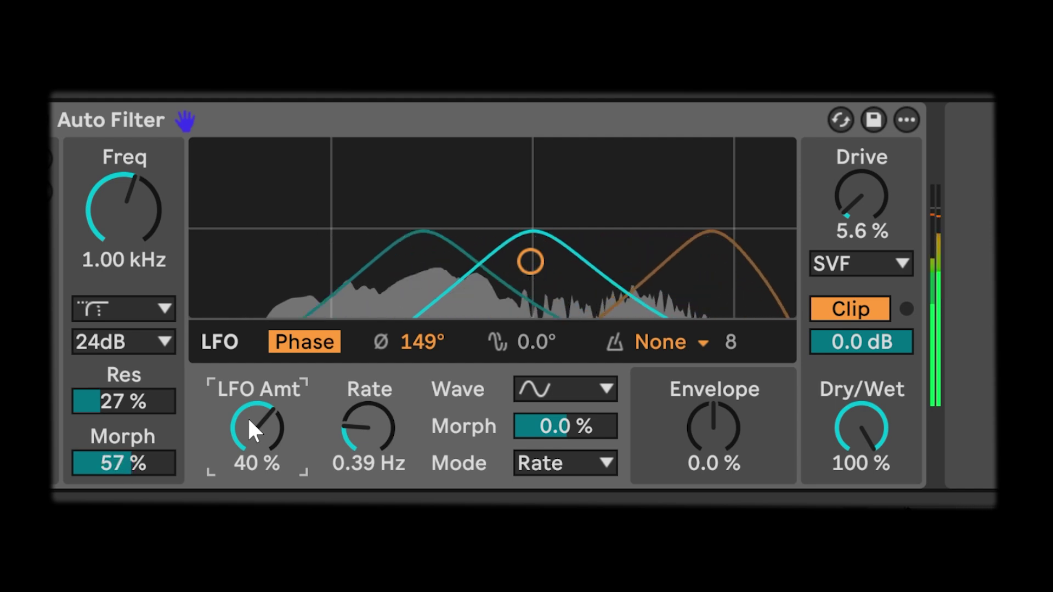
drag(714, 431, 715, 472)
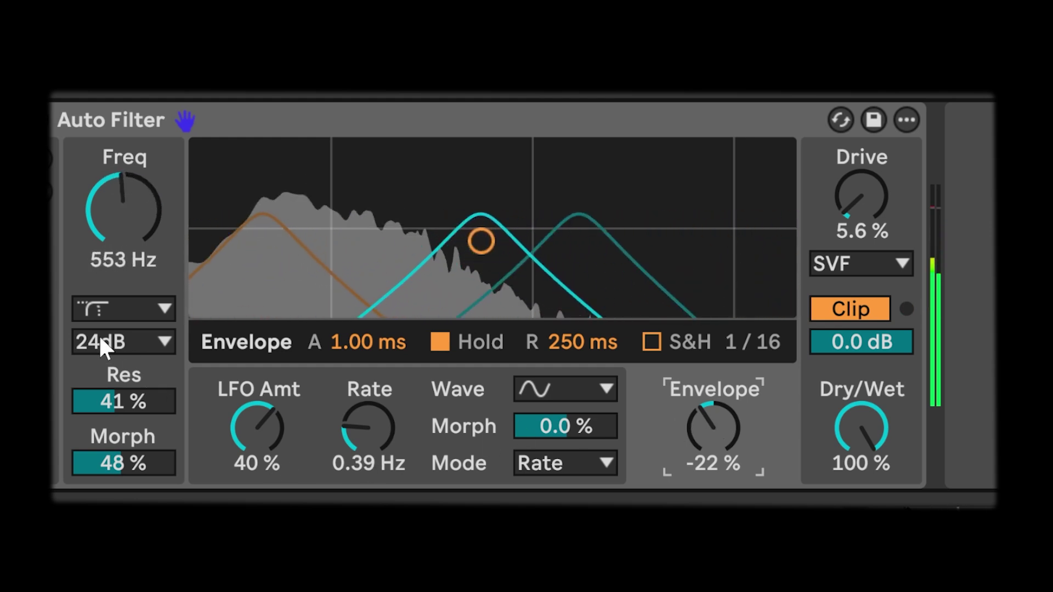
Step: Switch to the DJ type, sweep its Control, and bring LFO Amount, Envelope and Resonance to 0.0 %
click(104, 309)
click(152, 156)
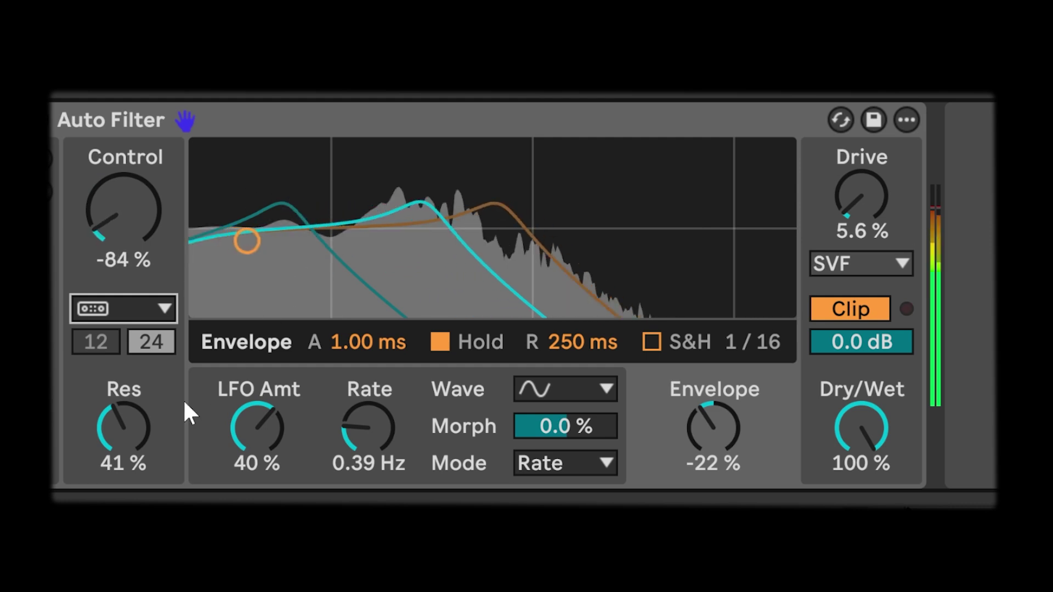
drag(256, 428, 257, 461)
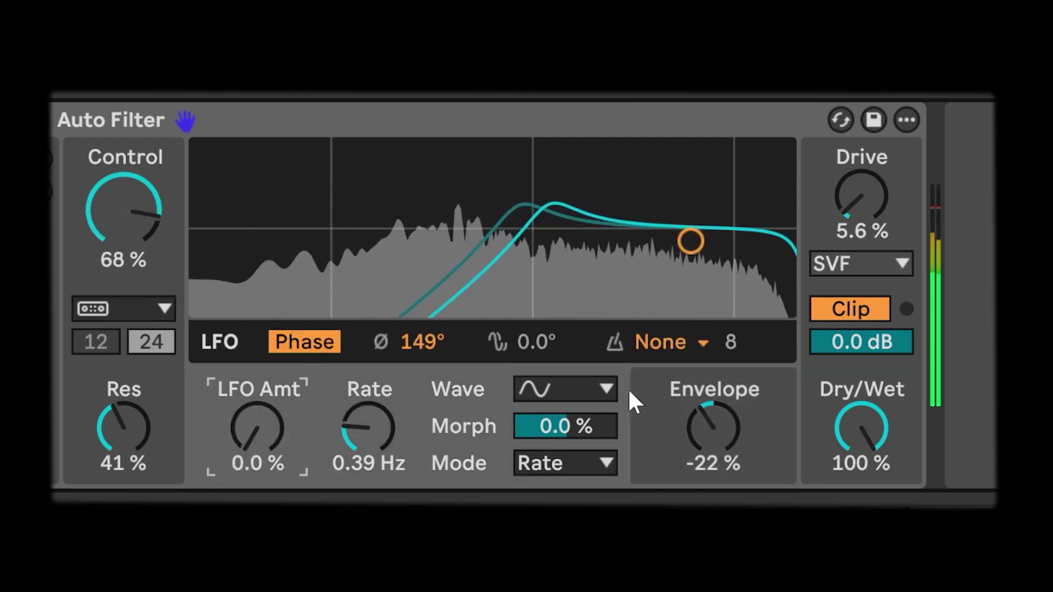
double_click(733, 421)
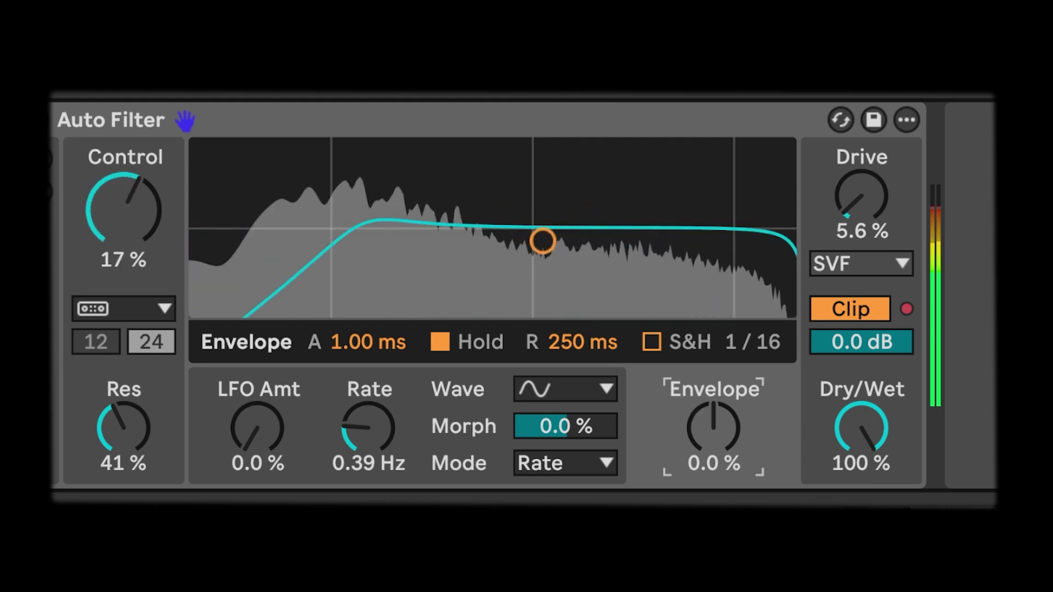
drag(147, 453, 146, 463)
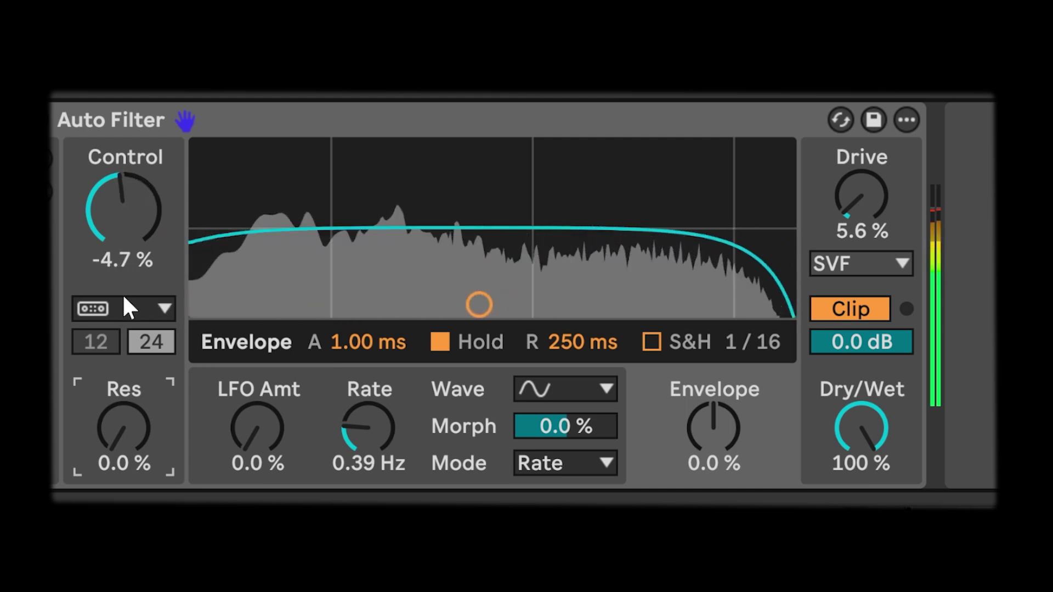
Step: Switch to the Comb type and sweep its Morph between 0 and 100 % at low frequencies, ending on 0.0 %
click(84, 305)
click(107, 191)
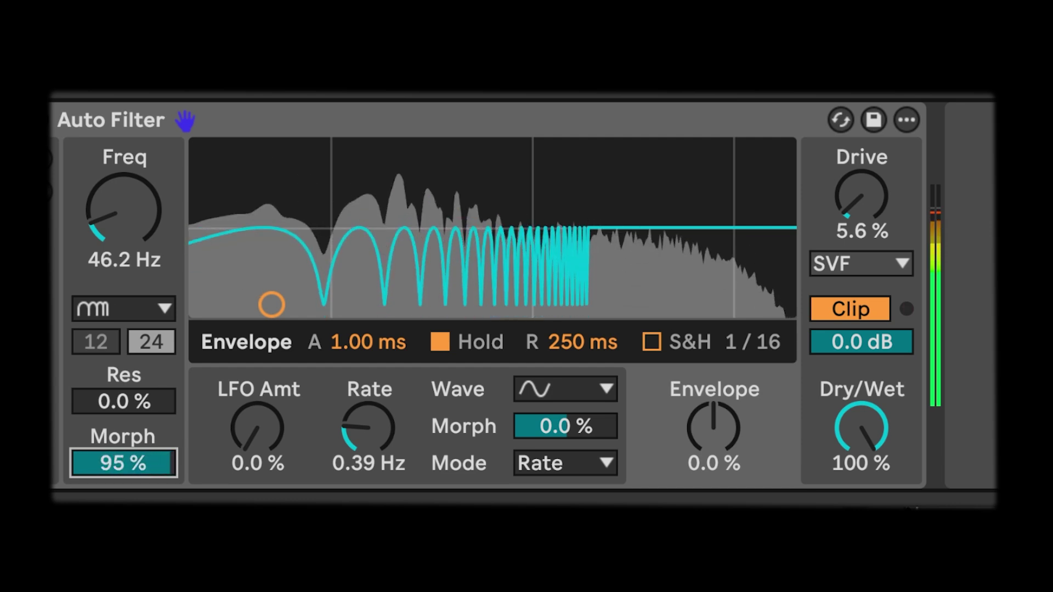
drag(124, 464, 124, 549)
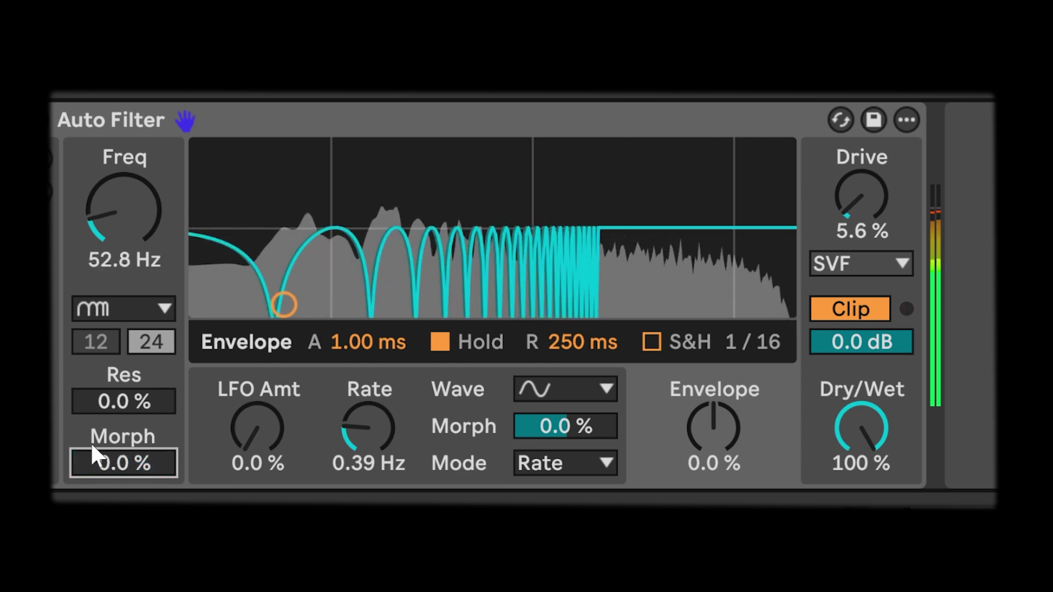
drag(92, 447, 93, 384)
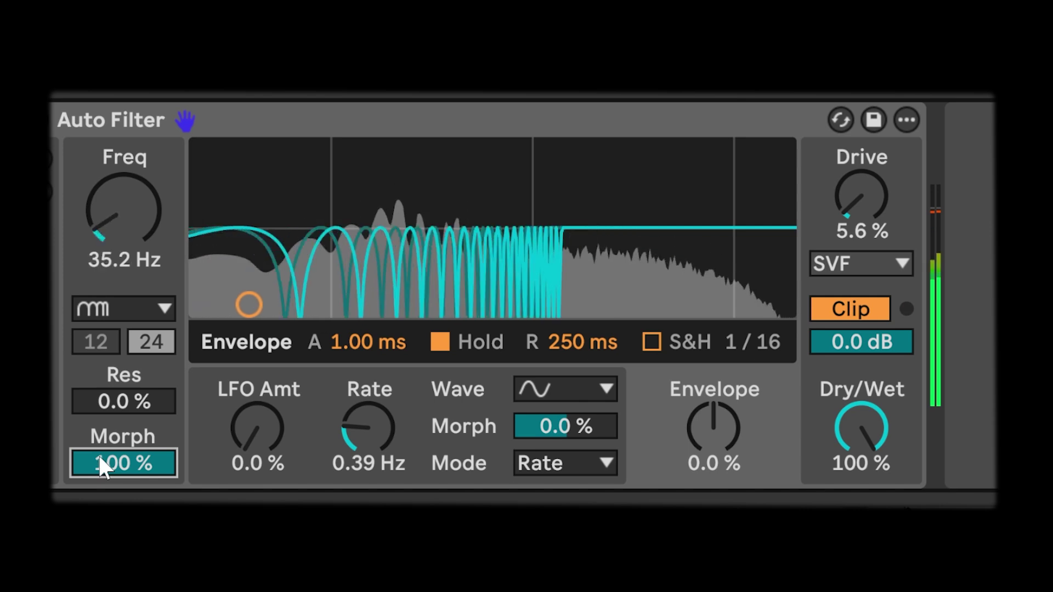
drag(109, 461, 112, 554)
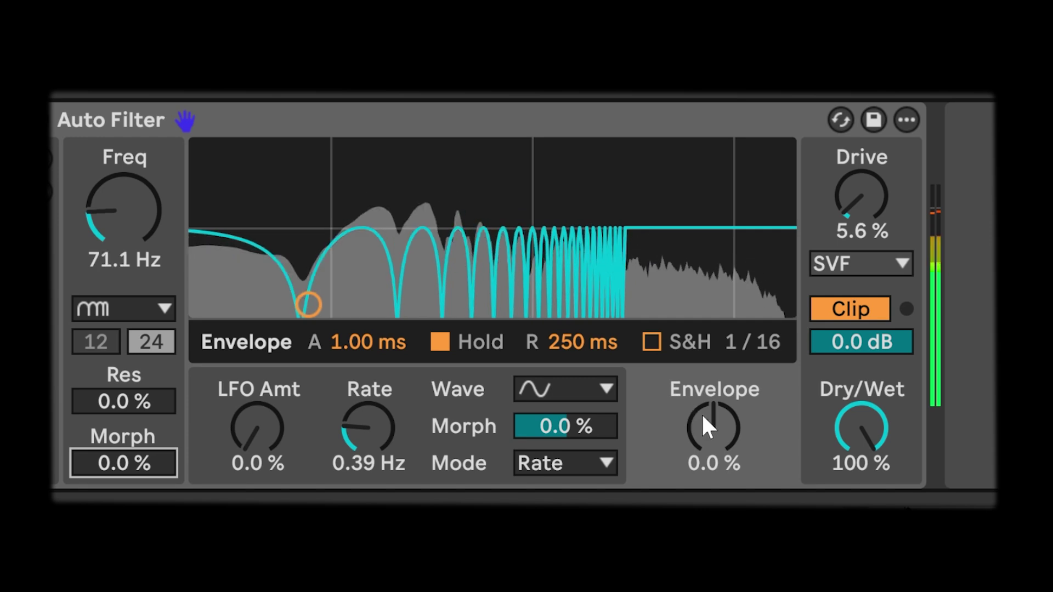
Step: Set the comb filter's Envelope to 38 %, audition its Morph and Resonance, and lower the Drive to 0.0 %
drag(703, 415, 704, 429)
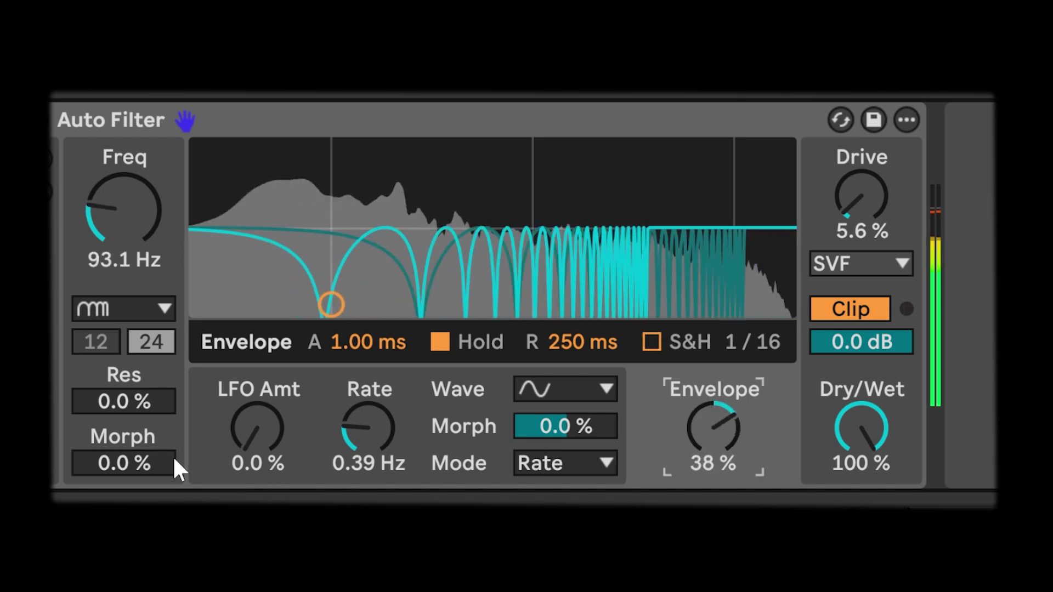
drag(176, 463, 145, 459)
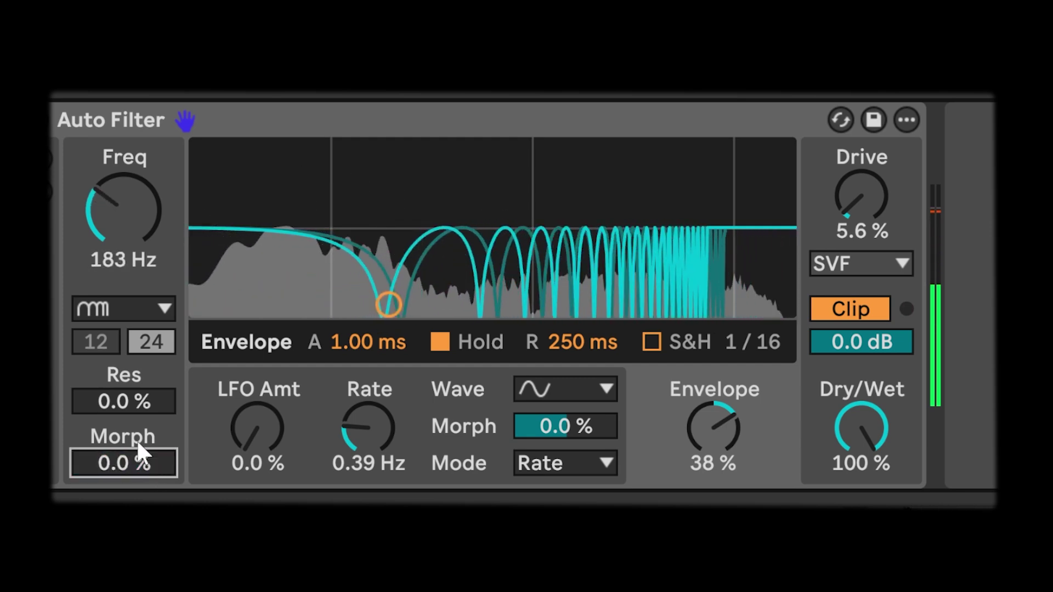
drag(121, 398, 94, 413)
click(95, 462)
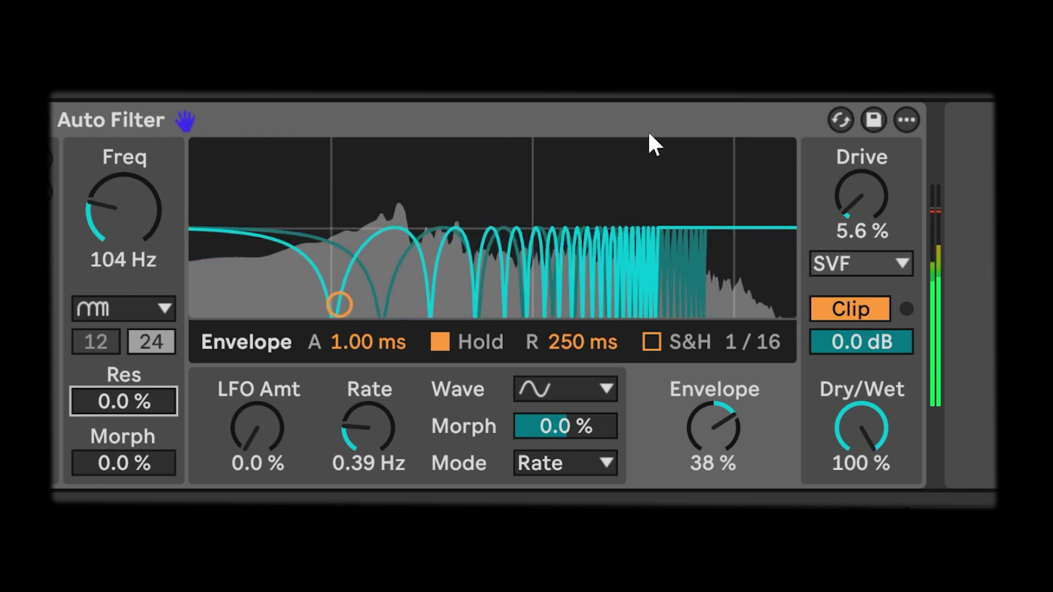
drag(818, 210, 818, 236)
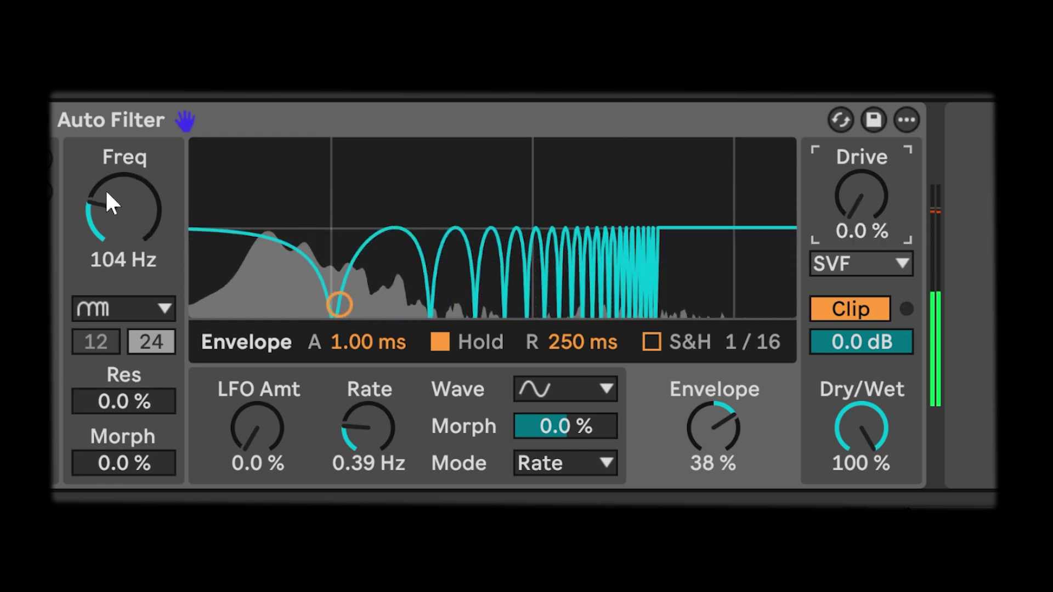
Step: Switch to the Resampling type, set Drive to 4.0 %, and audition it up to 3.75 kHz with Envelope reset and set to -37 %
click(126, 311)
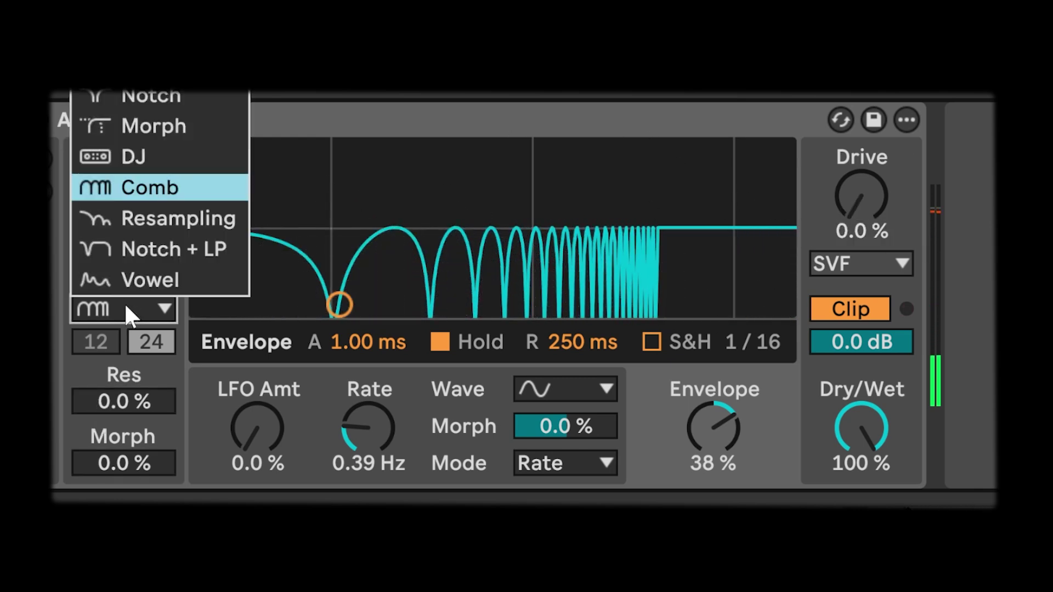
click(170, 215)
drag(155, 201, 154, 200)
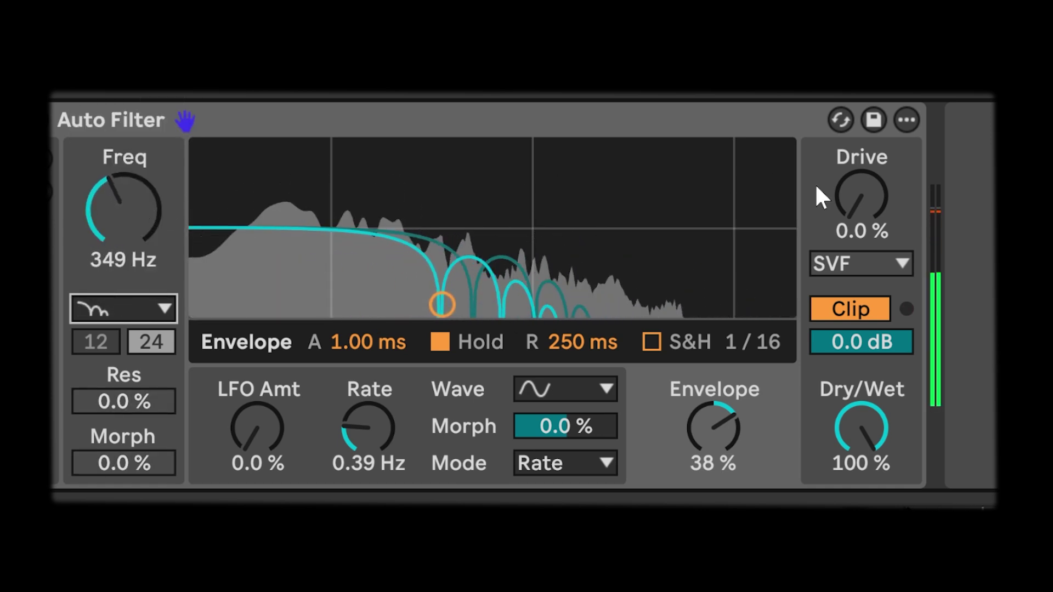
drag(856, 211, 856, 199)
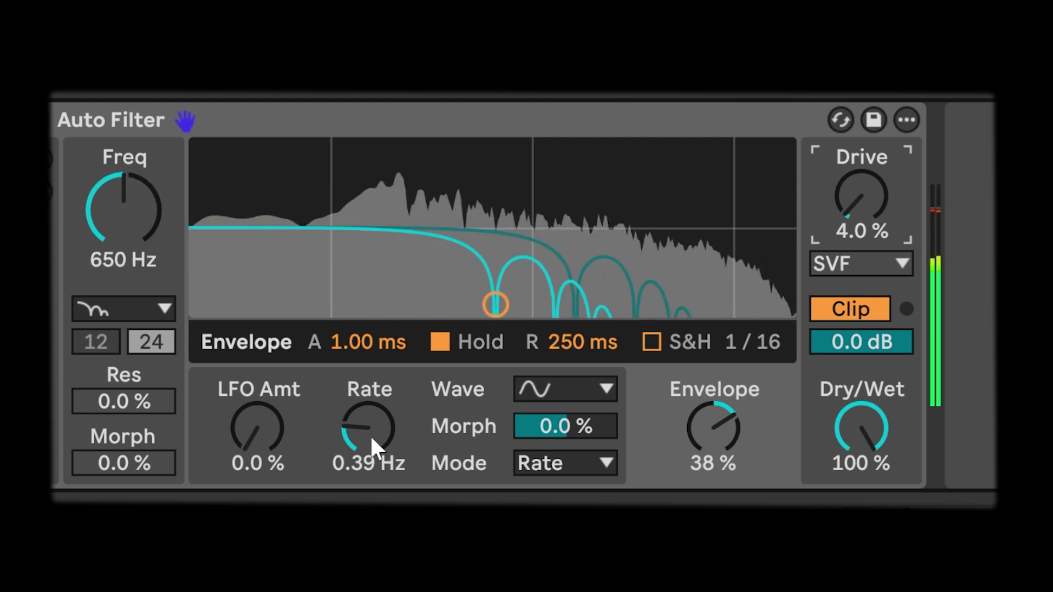
click(705, 426)
key(Delete)
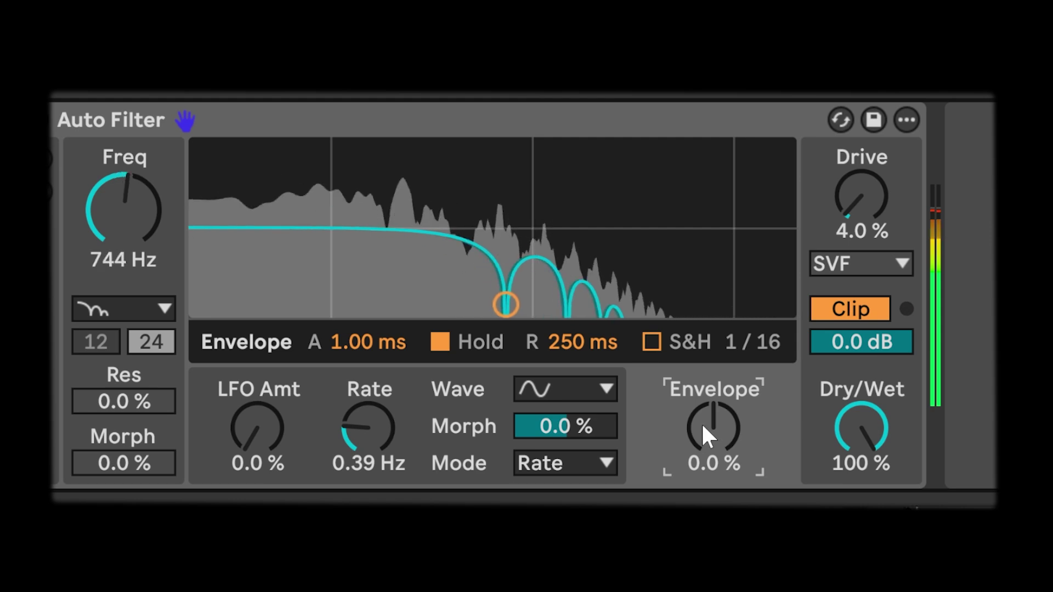
drag(702, 426, 702, 442)
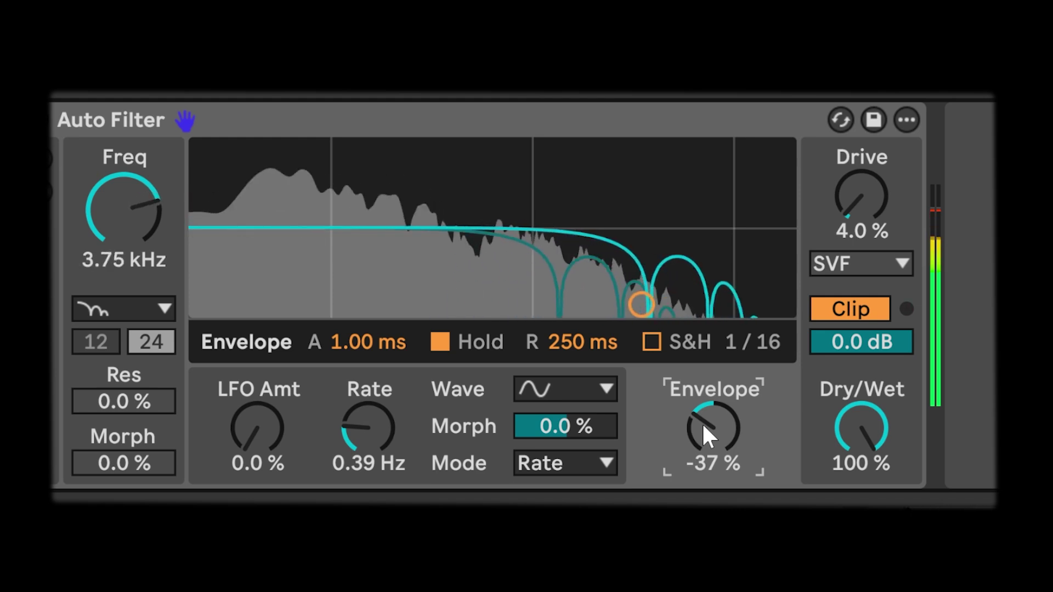
Step: Audition the resampling filter with Envelope at 27 % and Freq around 274 Hz, finishing with Envelope reset to 0.0 %
drag(713, 428, 713, 358)
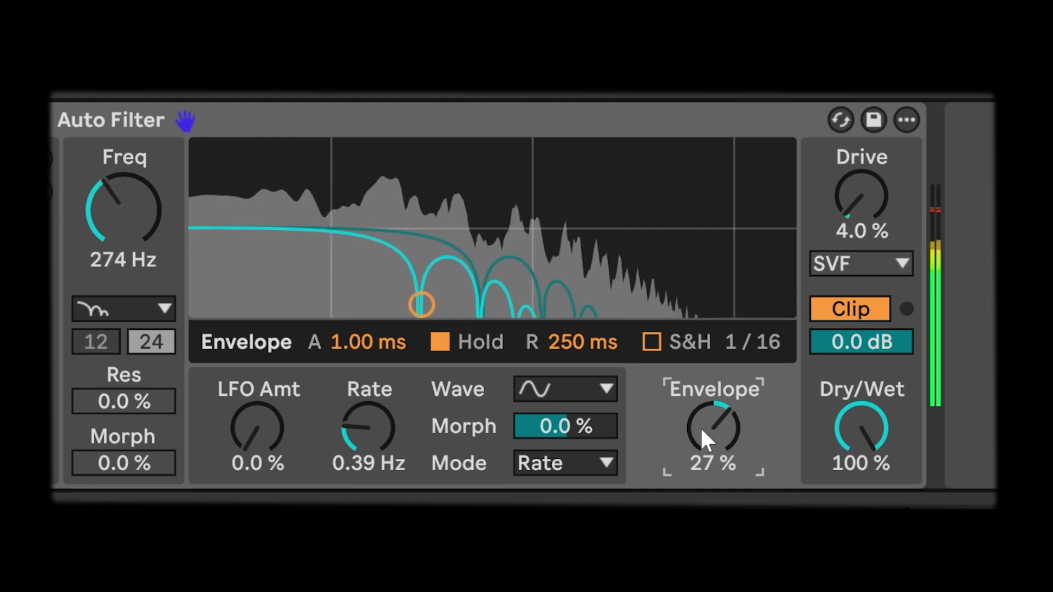
scroll(700, 427, down, 10)
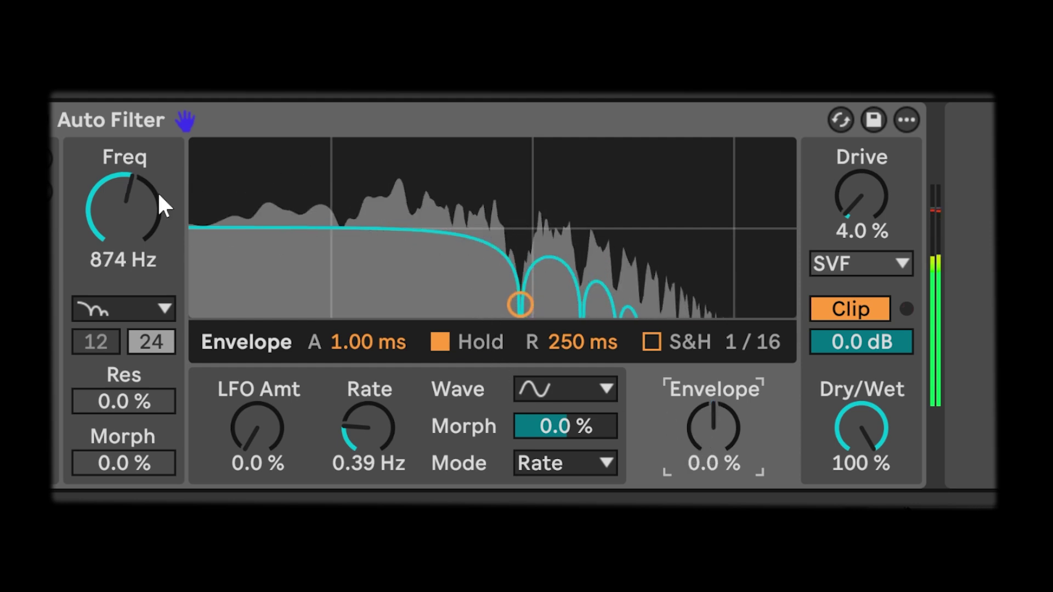
click(138, 203)
Step: Switch to the Notch + LP type, raise the Drive to 13 %, and sweep Freq between 20.0 kHz and 1.96 kHz during playback
click(110, 299)
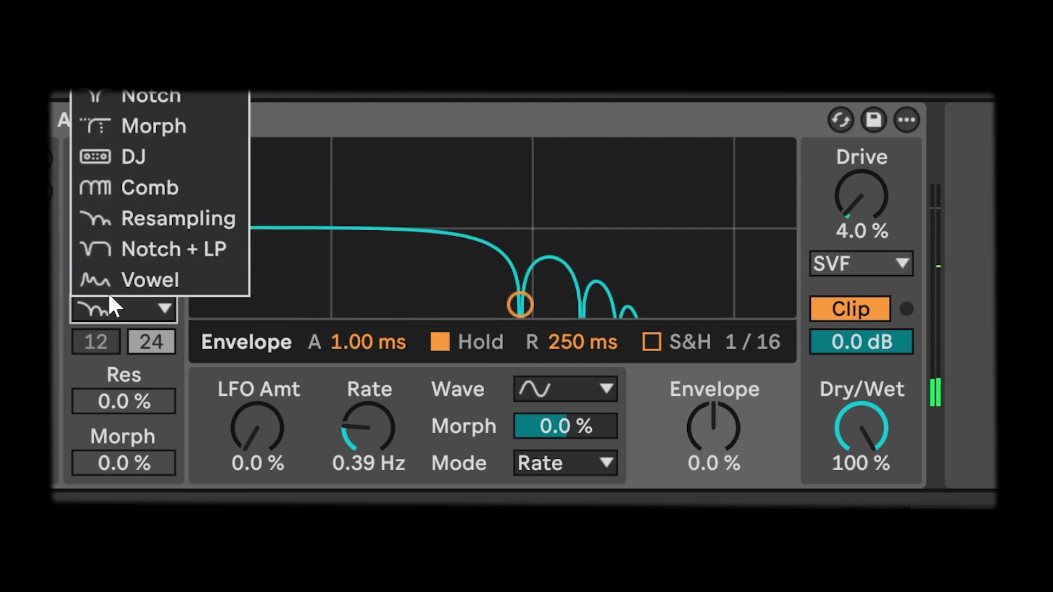
click(136, 248)
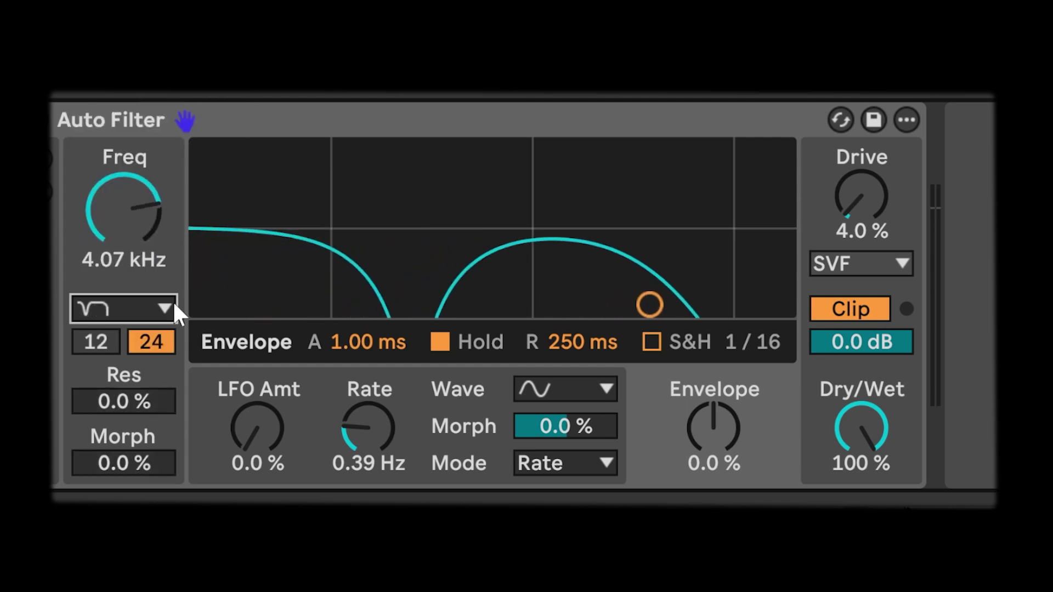
key(space)
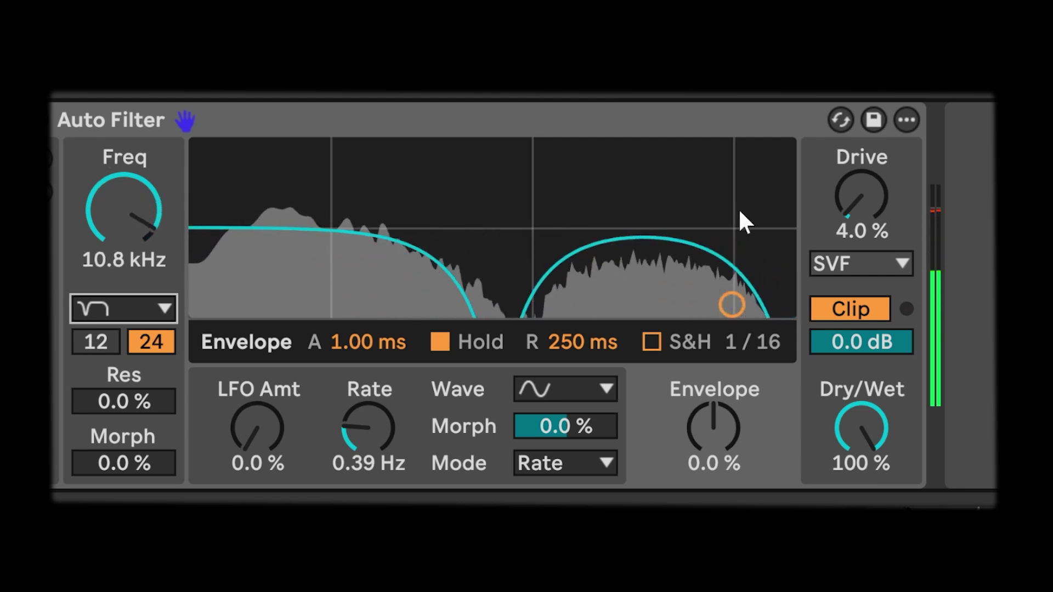
drag(847, 216, 847, 201)
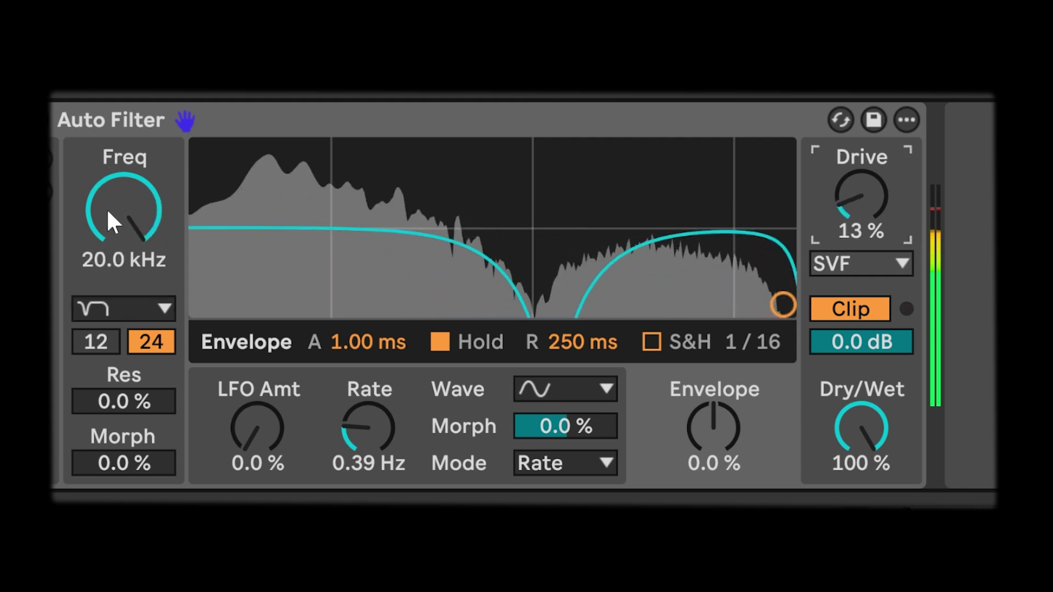
drag(108, 219, 156, 228)
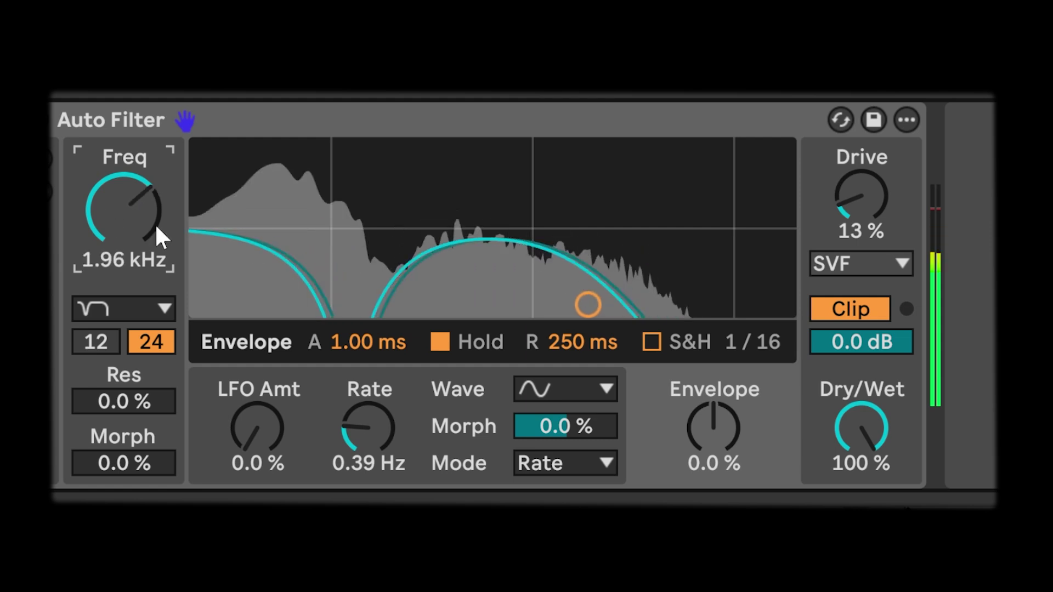
Step: Modulate the Notch + LP filter with LFO Amount 13 % and Envelope 40 %, auditioning Res 11 % and Morph at 100 % and 50 %
drag(256, 433, 266, 418)
drag(697, 423, 704, 425)
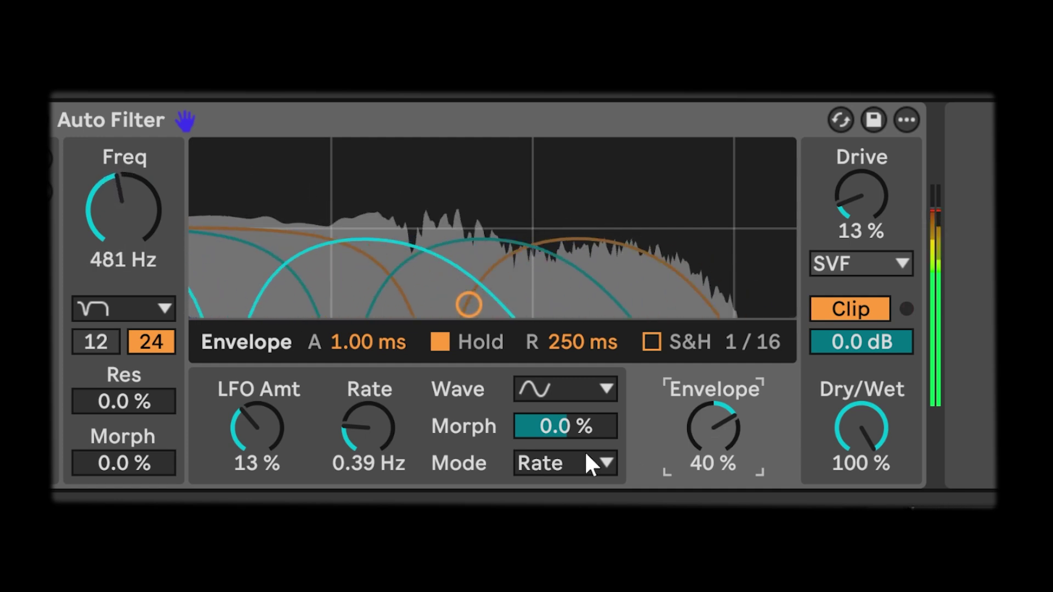
mouse_move(156, 405)
mouse_down()
mouse_move(156, 386)
mouse_move(156, 396)
mouse_up()
drag(121, 457, 120, 406)
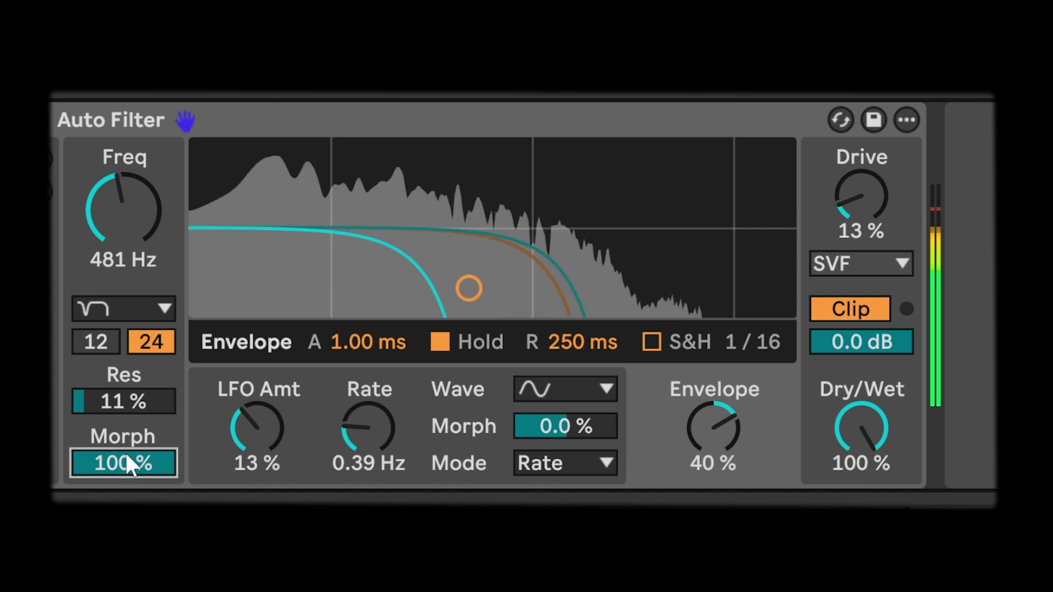
drag(126, 457, 127, 477)
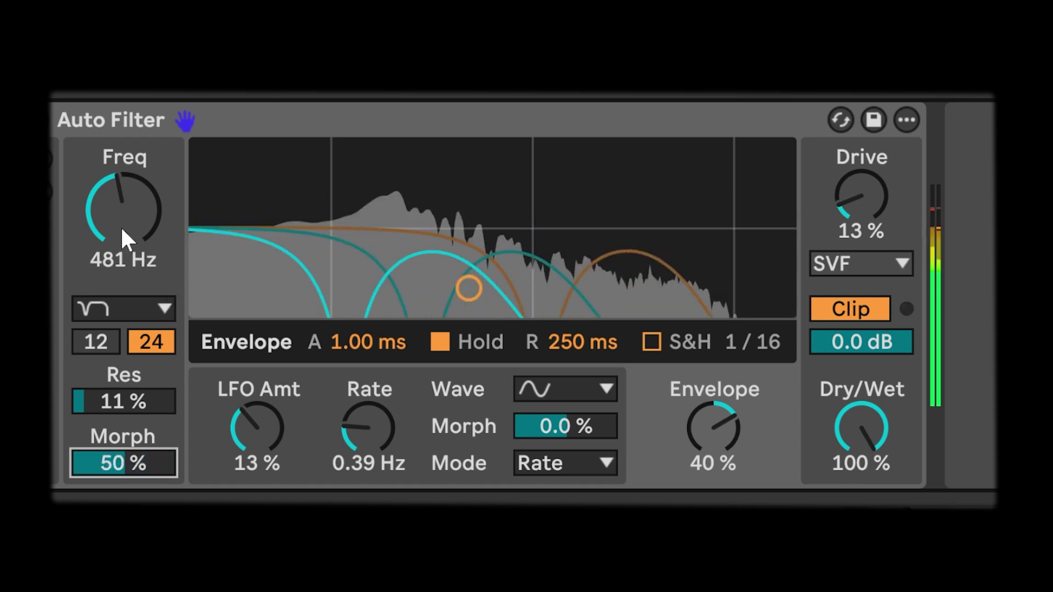
drag(122, 231, 122, 258)
Step: Switch to the Vowel type, audition it with Pitch lowered to -19 st, and reduce the Drive
click(104, 310)
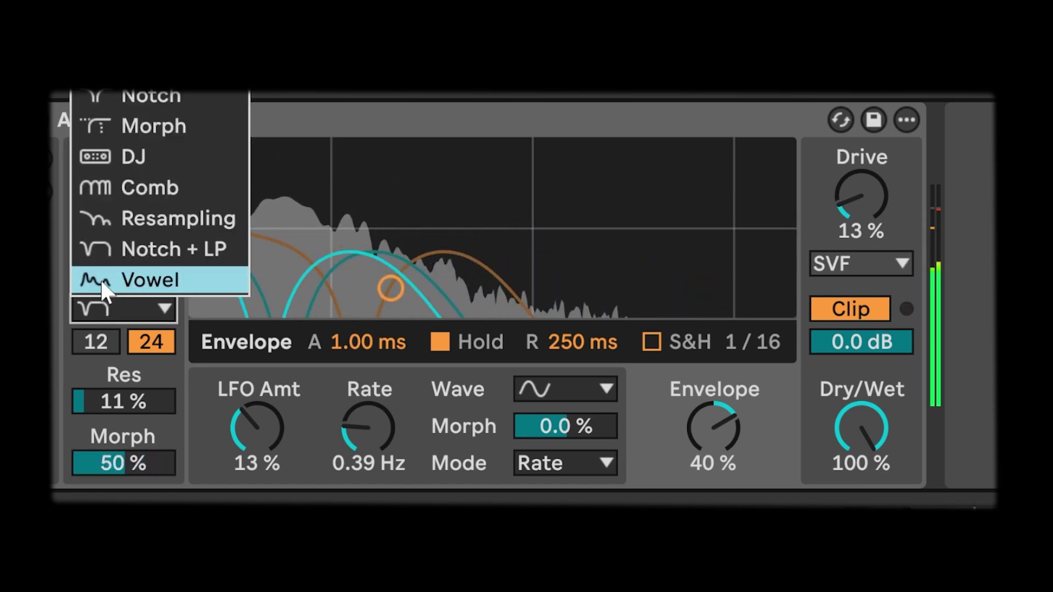
click(109, 278)
drag(124, 258, 111, 315)
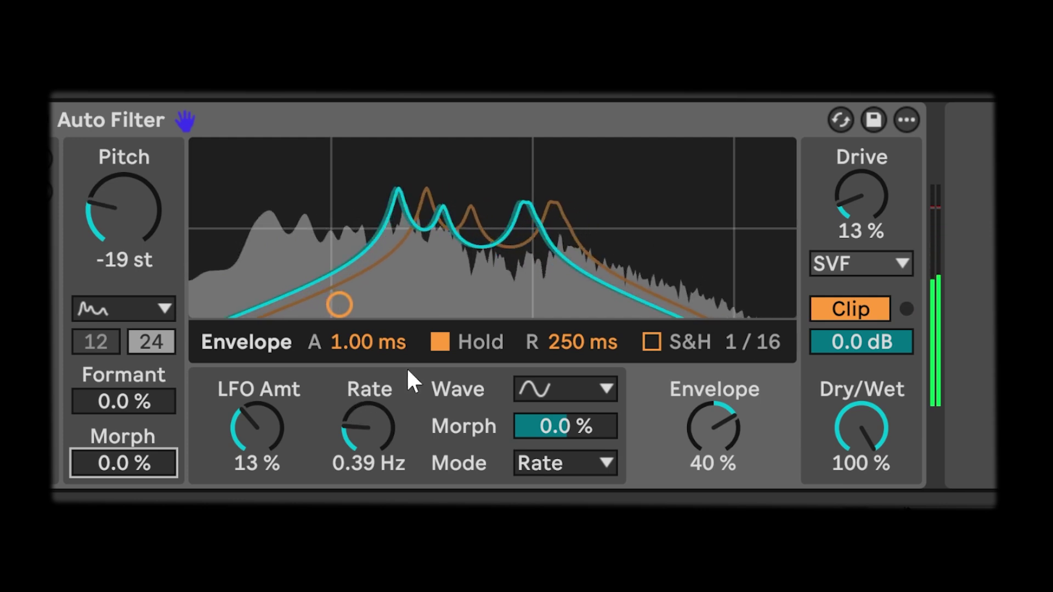
drag(868, 199, 869, 225)
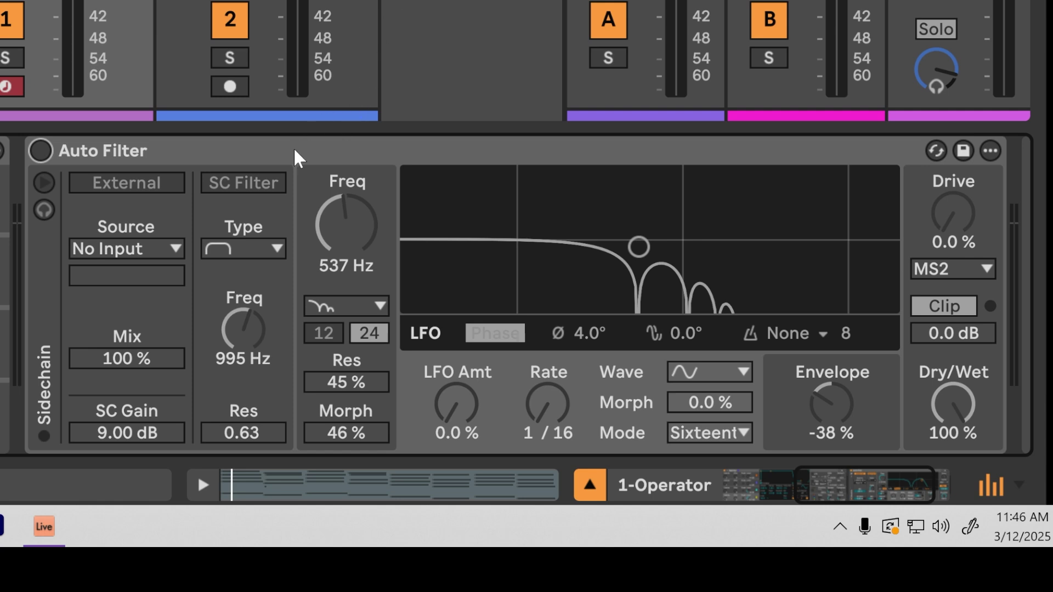
Step: Activate Auto Filter with track 2-BBB22-83 as external sidechain source, and set the SC Gain to 0.00 dB during playback
click(41, 151)
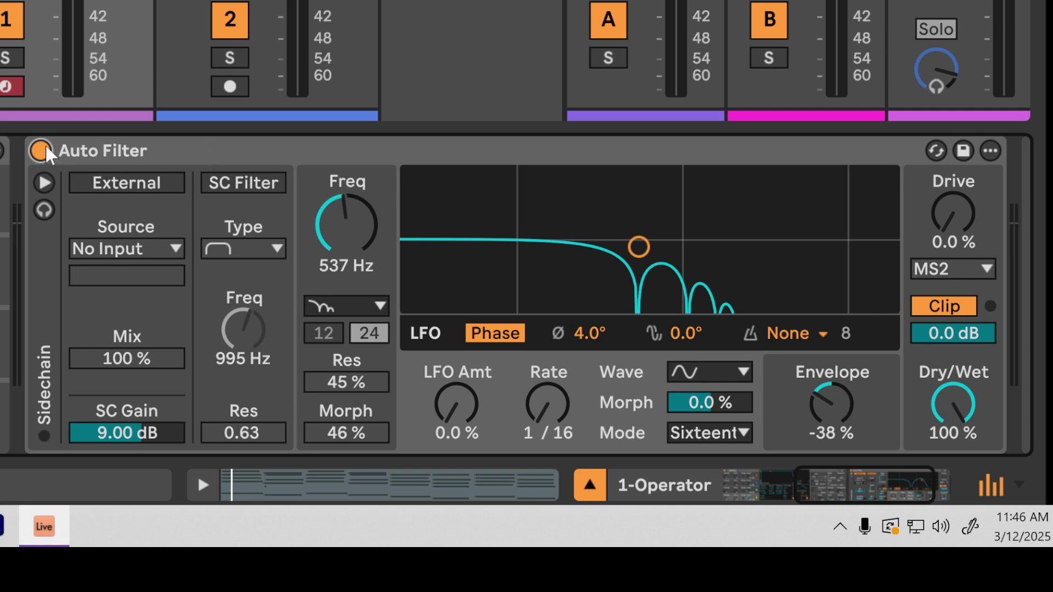
click(120, 189)
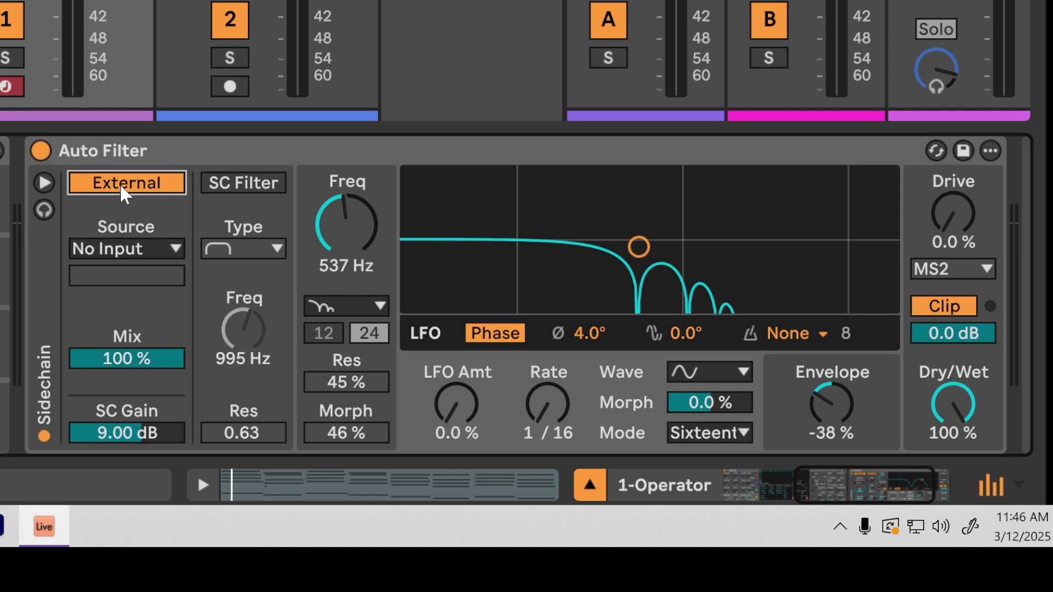
click(134, 248)
click(138, 300)
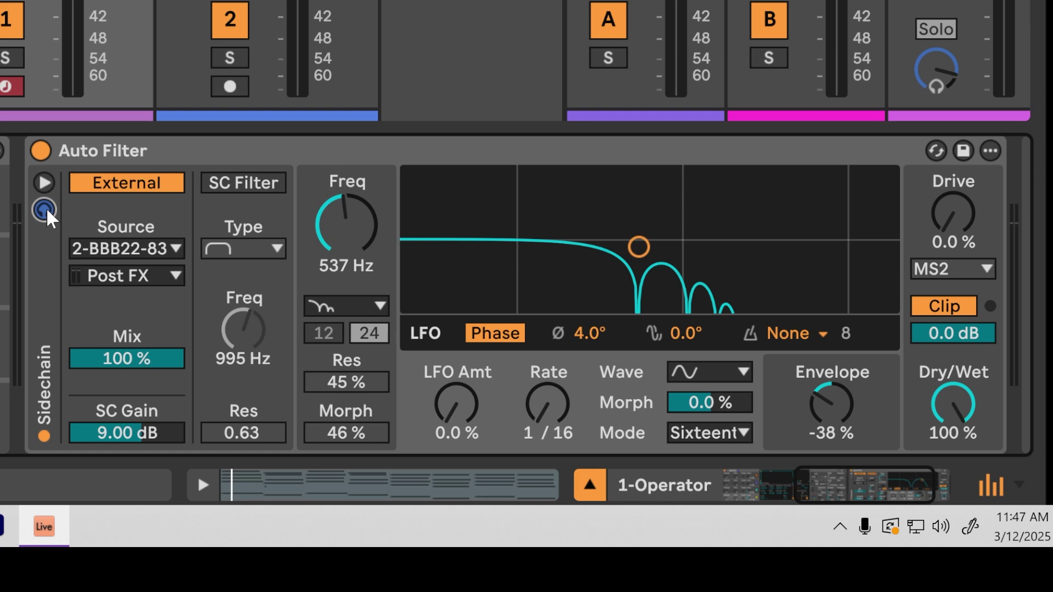
key(space)
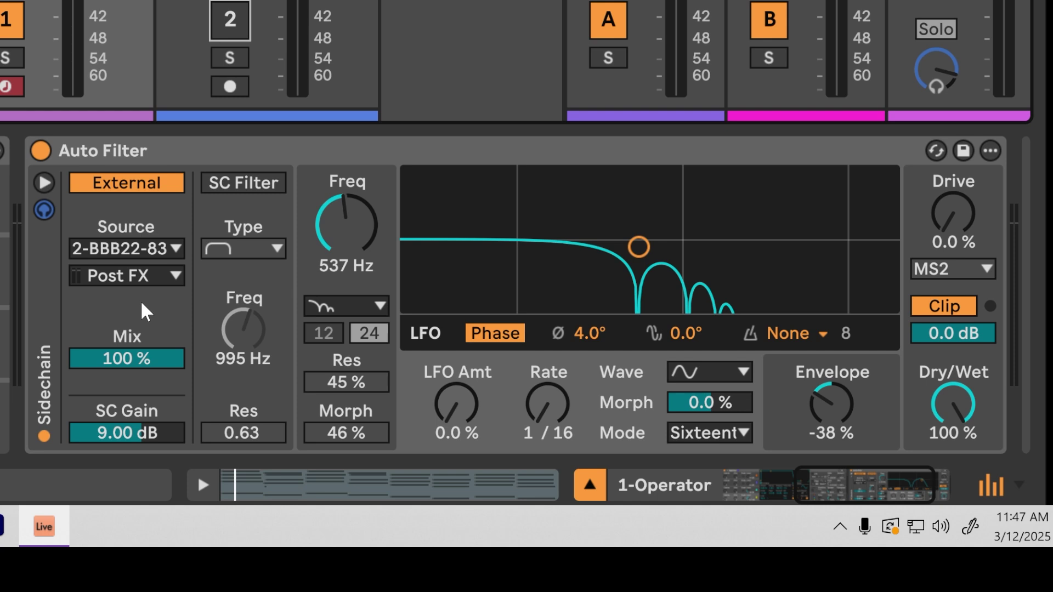
drag(117, 432, 117, 450)
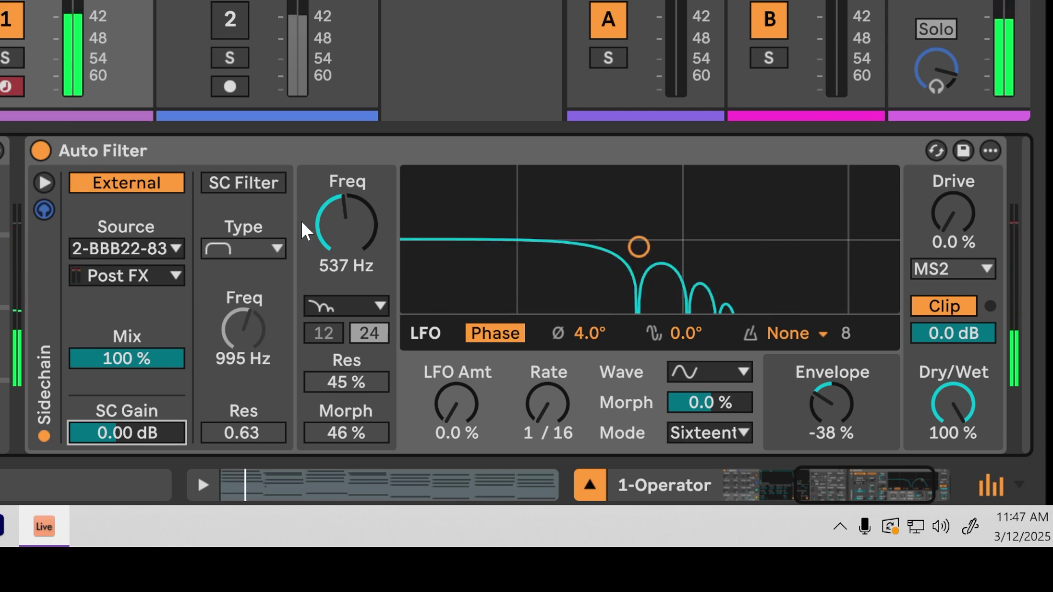
Step: Stop listening to the sidechain signal and raise the resampling filter's Freq through 1.44 kHz to 2.23 kHz
click(44, 210)
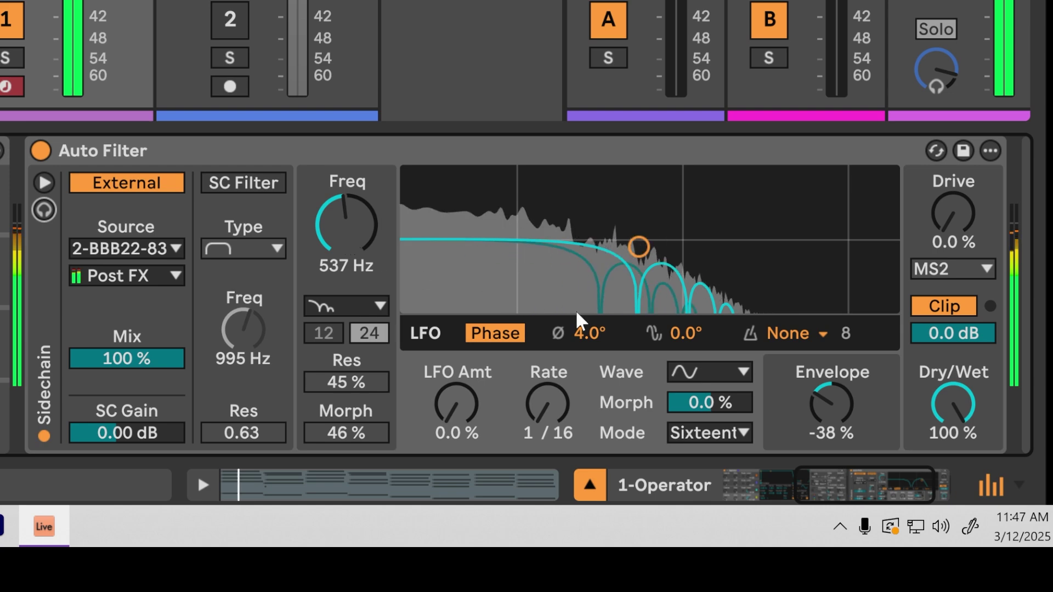
drag(355, 219, 354, 189)
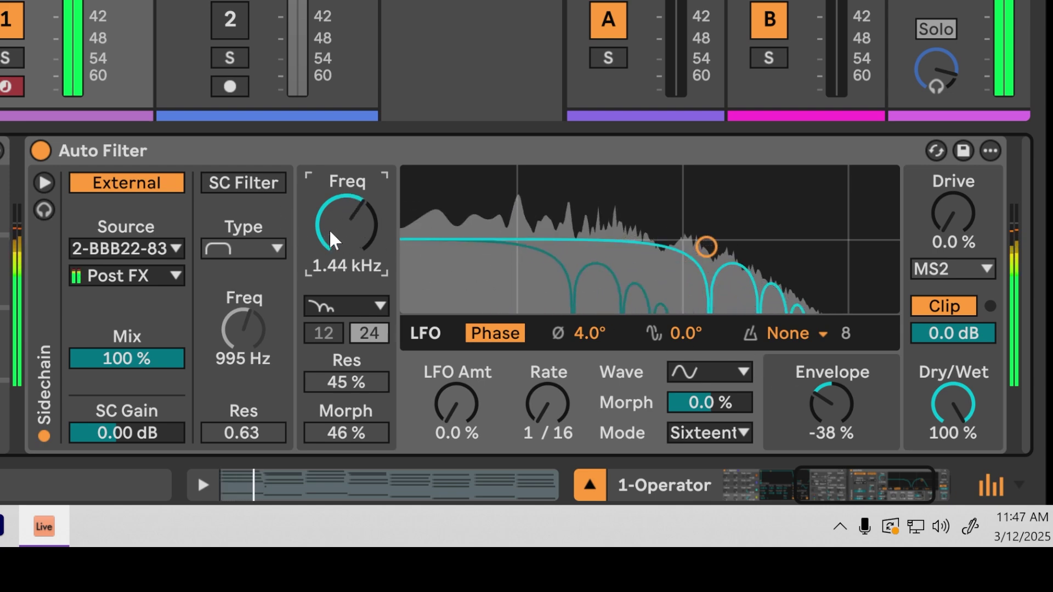
drag(331, 234, 332, 223)
drag(333, 297, 333, 289)
Step: Switch to the Band-pass type, lower its Freq to 879 Hz, and set the Envelope to -22 %
click(332, 302)
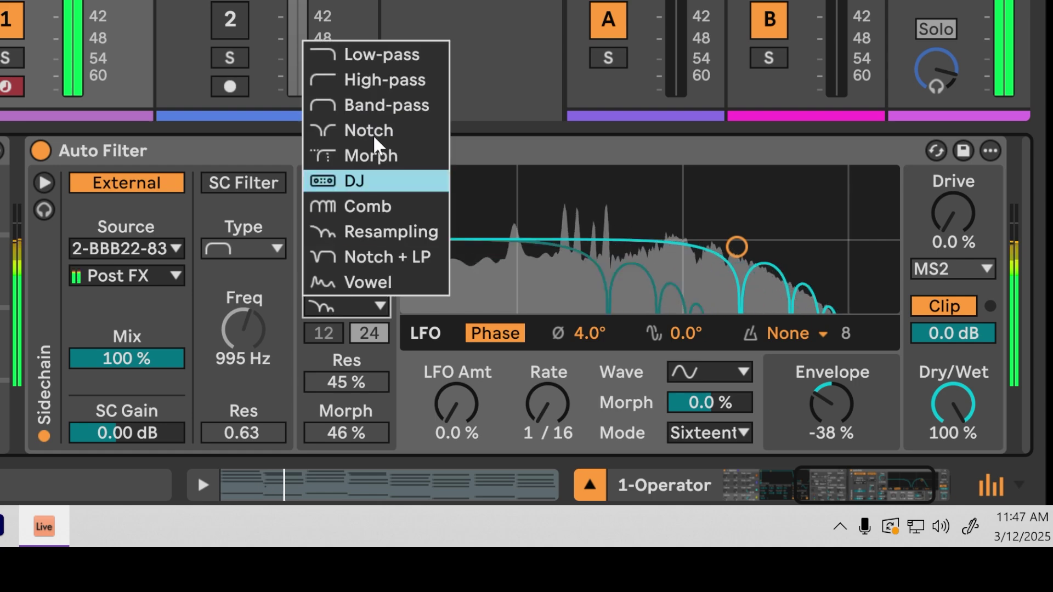
click(374, 96)
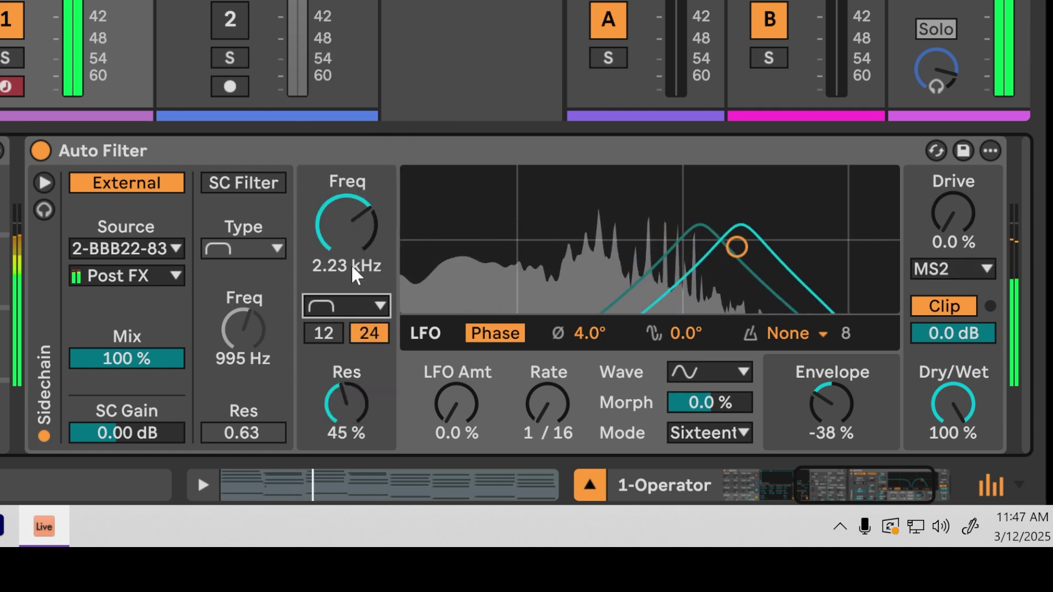
drag(351, 264, 575, 314)
mouse_move(839, 399)
mouse_down()
mouse_move(838, 366)
mouse_move(843, 410)
mouse_up()
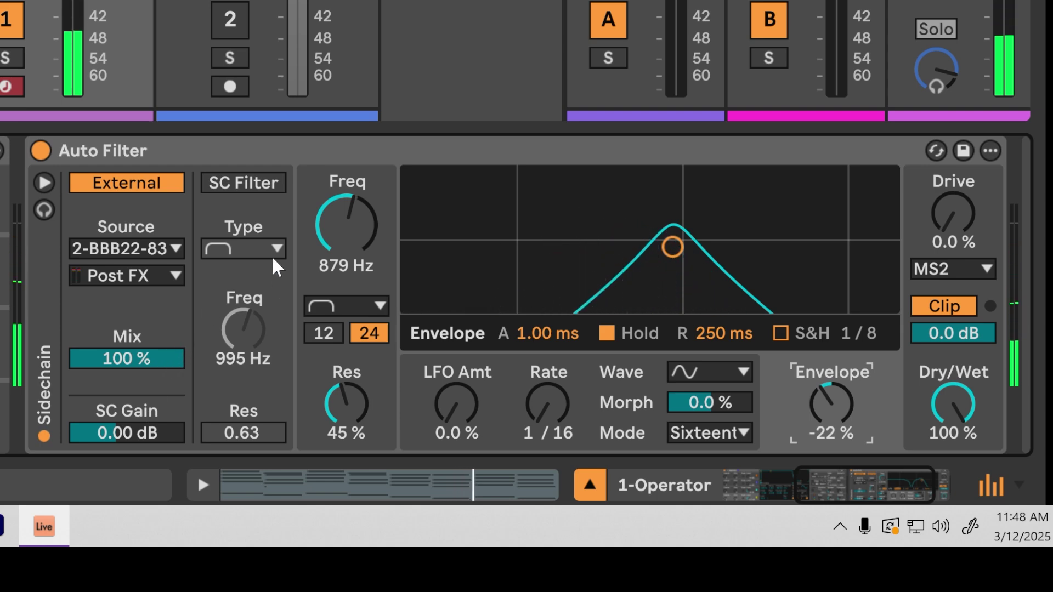
Step: Enable the sidechain filter, listen to the sidechain signal, and sweep the filter's Freq up to 11.2 kHz and down to 371 Hz
click(246, 183)
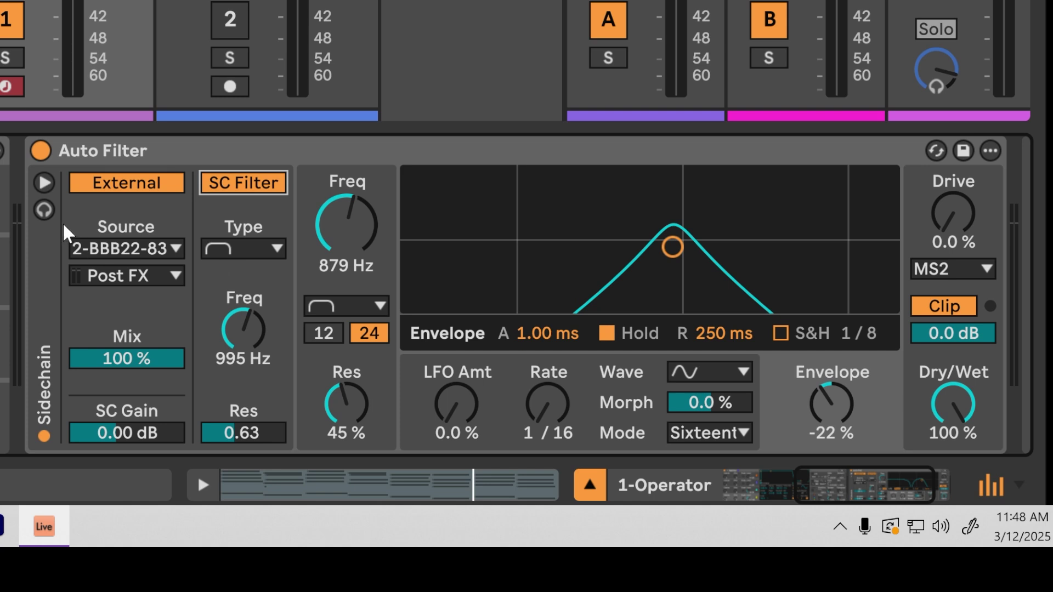
click(42, 211)
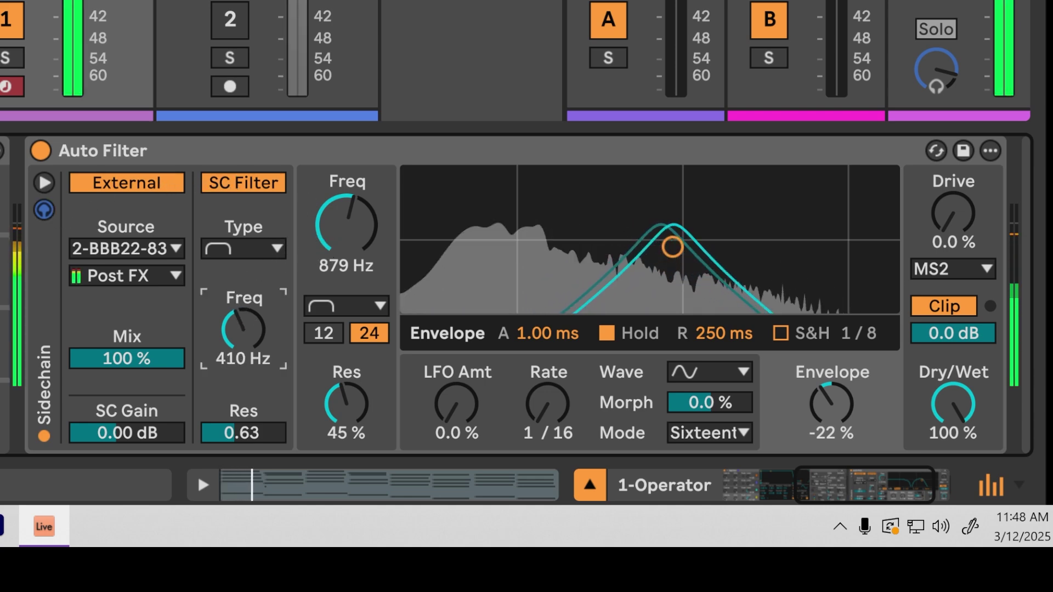
drag(243, 329, 243, 335)
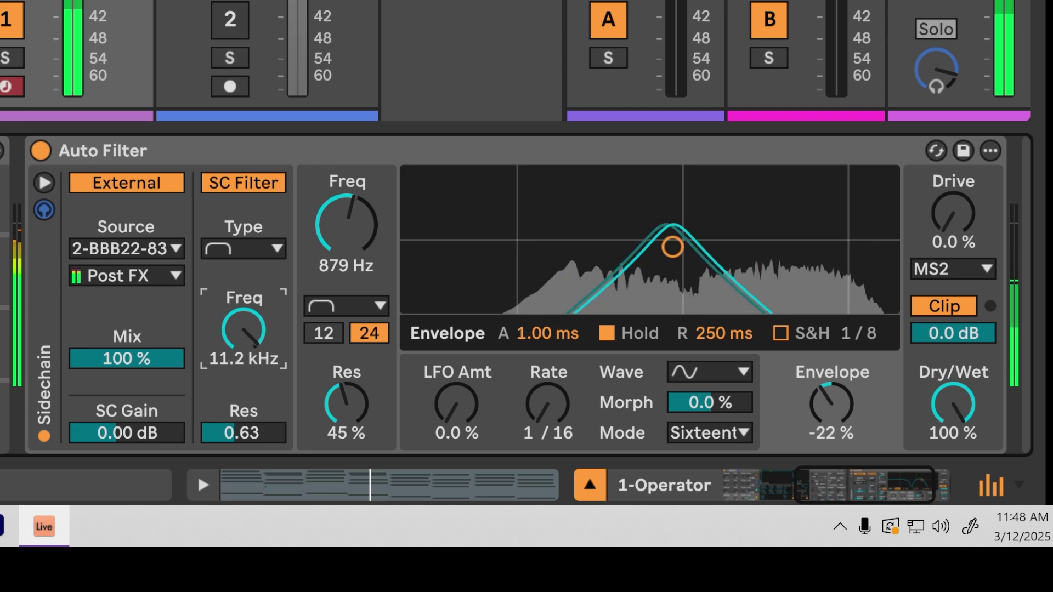
drag(243, 330, 243, 384)
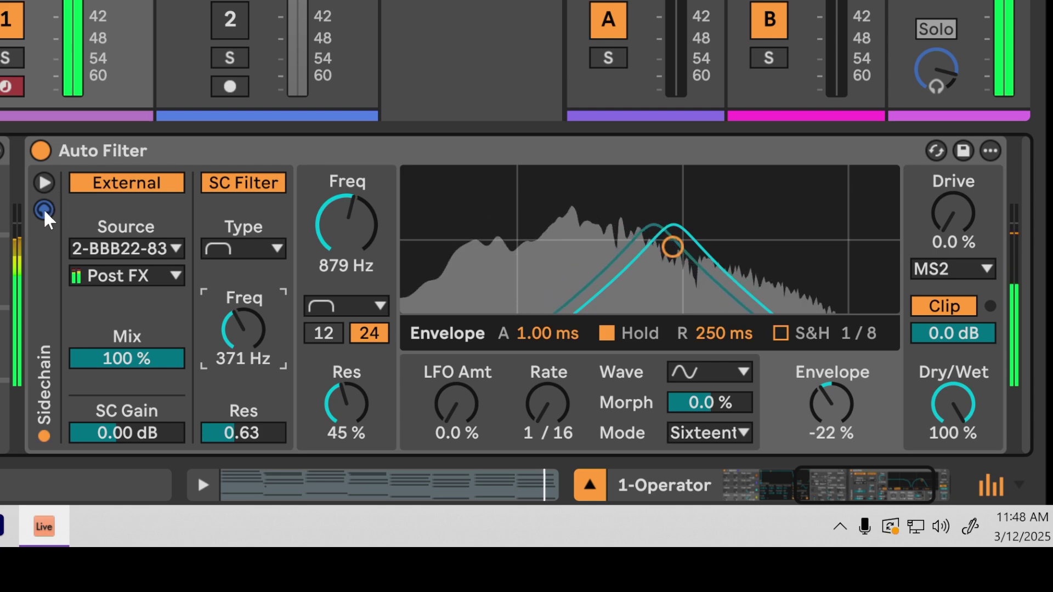
Step: Turn off the sidechain filter and sidechain listening, and view the available sidechain filter types
click(268, 183)
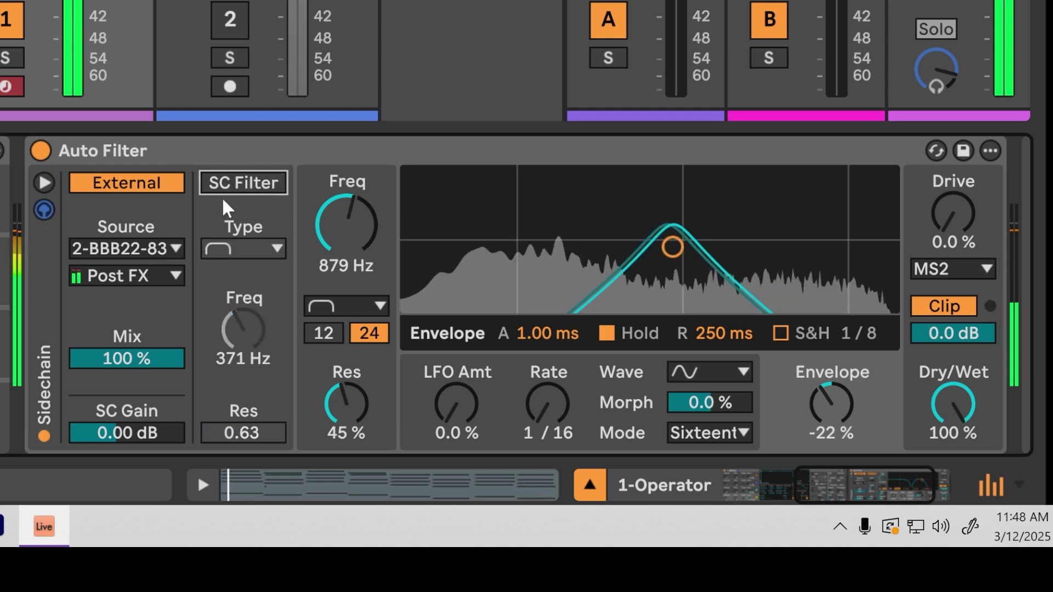
click(47, 207)
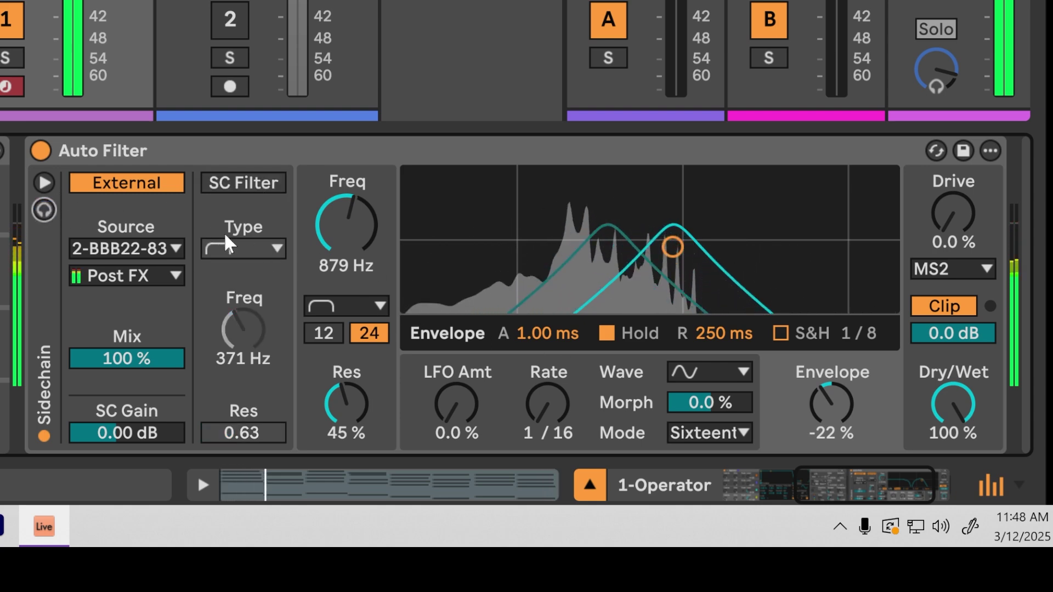
click(252, 246)
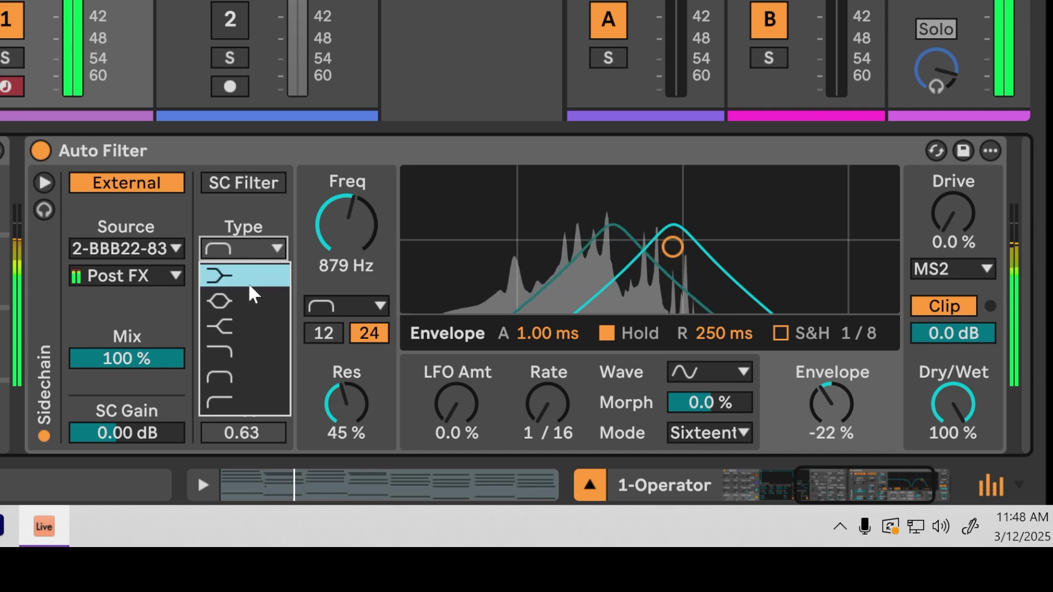
click(245, 248)
Step: Switch to the Comb type with Morph 0.0 %, bring Freq to 510 Hz, and deepen the Envelope to -67 %
click(337, 300)
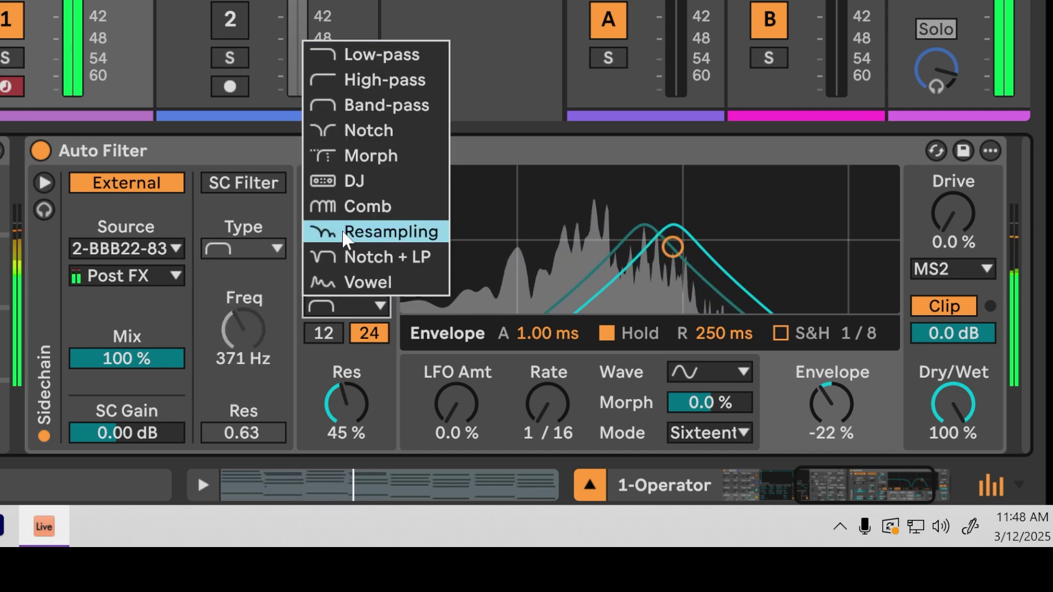
click(343, 207)
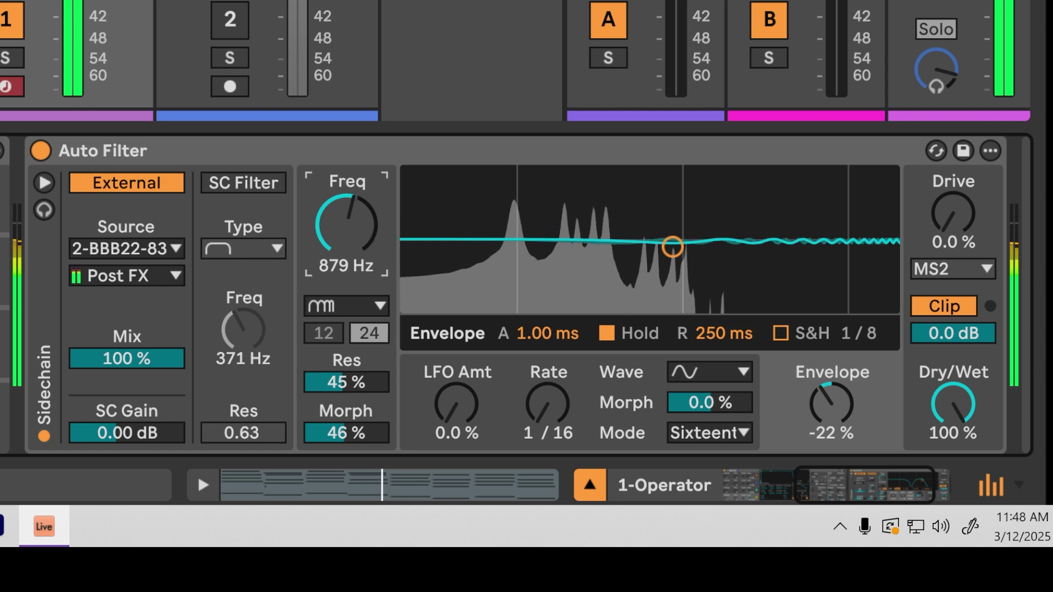
drag(341, 231, 354, 381)
mouse_move(346, 423)
mouse_down()
mouse_move(347, 438)
mouse_move(346, 423)
mouse_up()
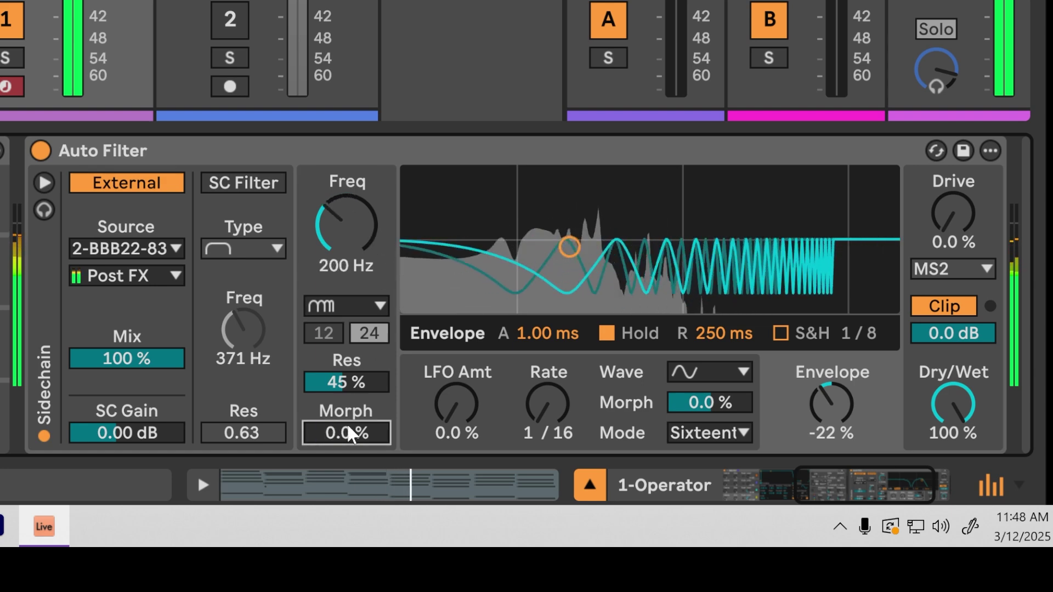
drag(387, 244, 388, 220)
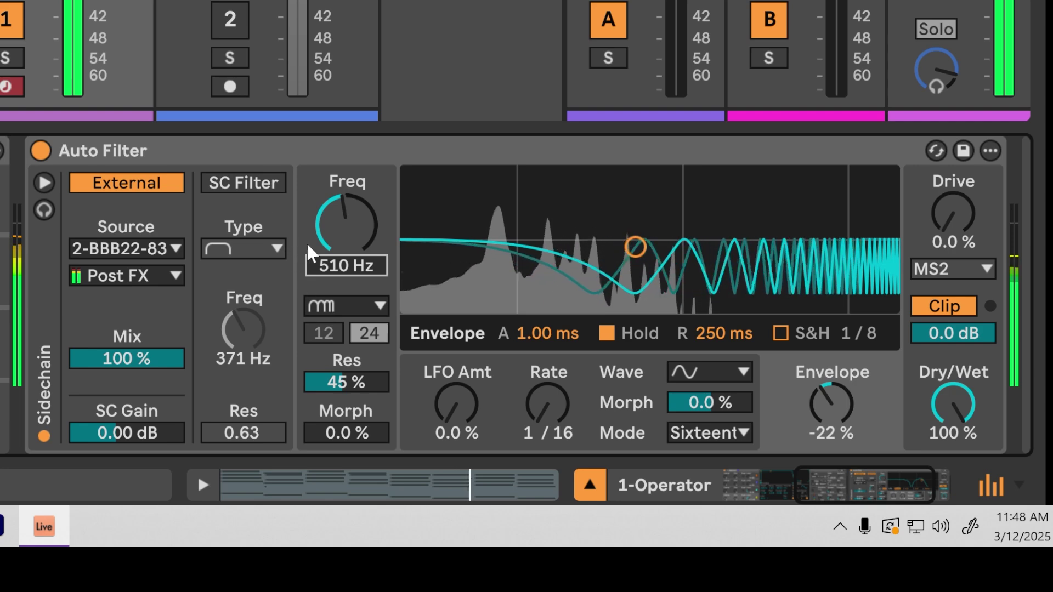
mouse_move(831, 421)
mouse_down()
mouse_move(832, 387)
mouse_move(831, 455)
mouse_move(831, 441)
mouse_up()
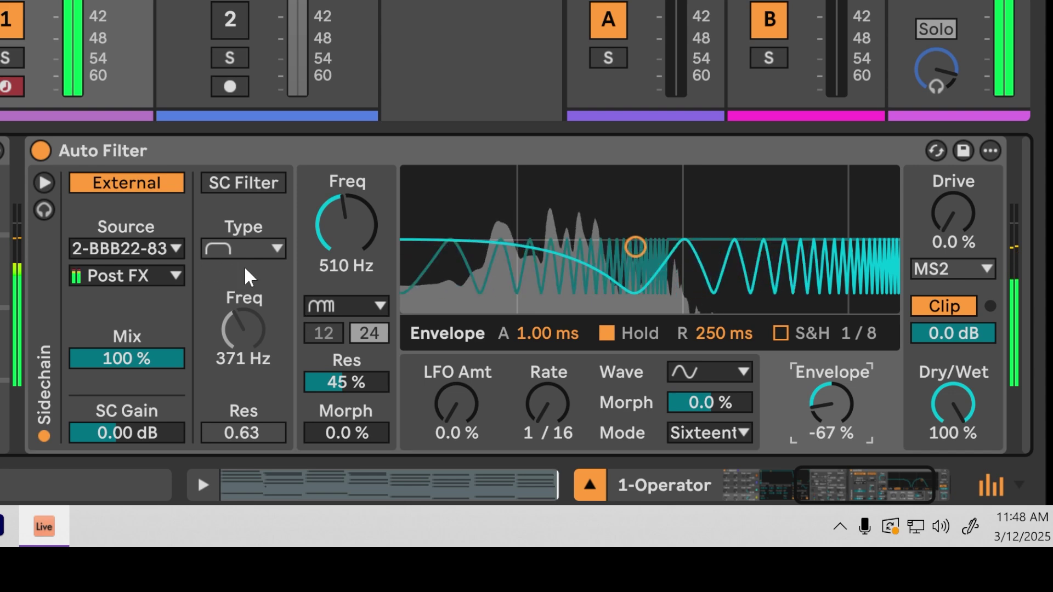
Step: Raise the Comb filter's Freq to 1.16 kHz, switch to Low-pass, and set Envelope to 35 % while sweeping Freq from 2.63 kHz to 136 Hz
mouse_move(341, 231)
mouse_down()
mouse_move(341, 219)
mouse_move(340, 252)
mouse_move(341, 212)
mouse_up()
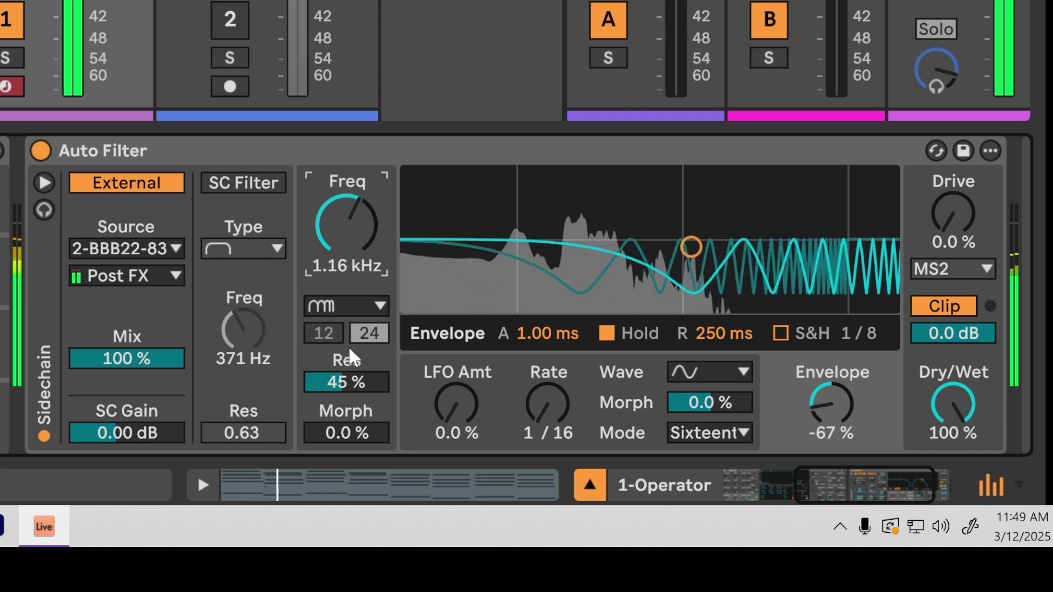
click(359, 308)
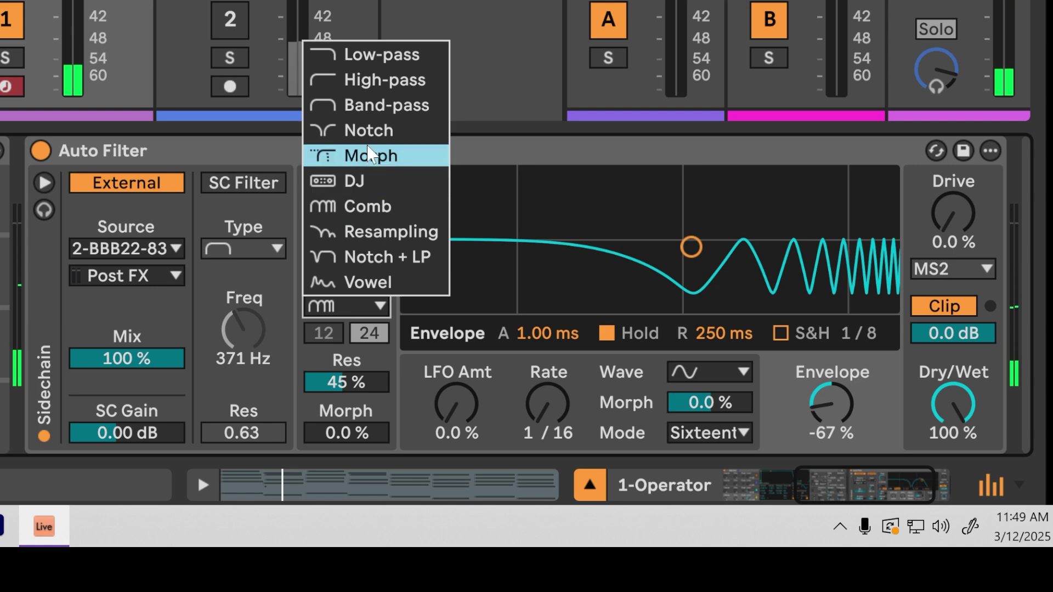
click(377, 56)
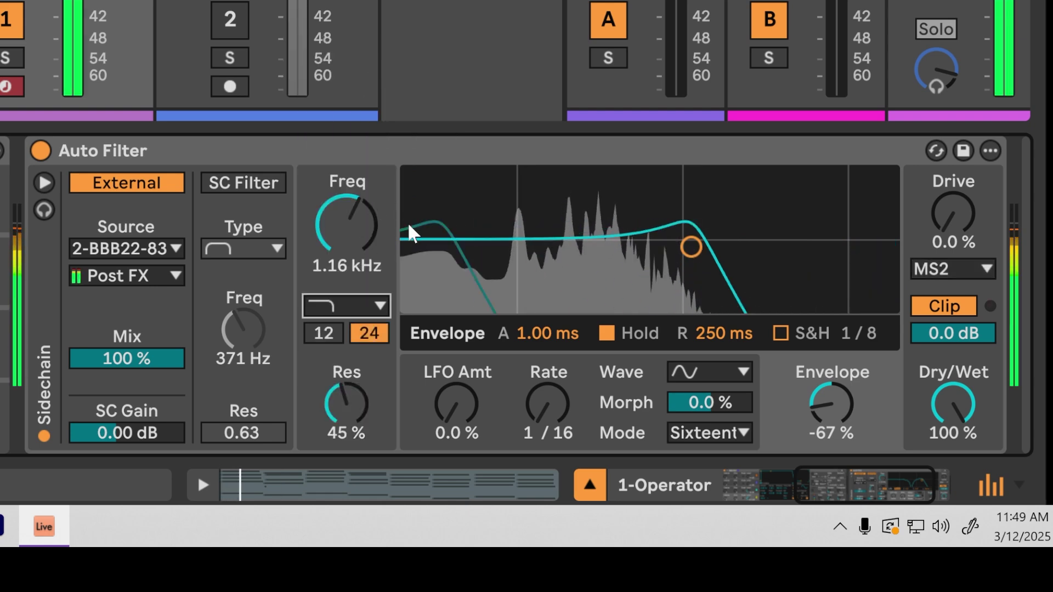
drag(623, 302, 680, 301)
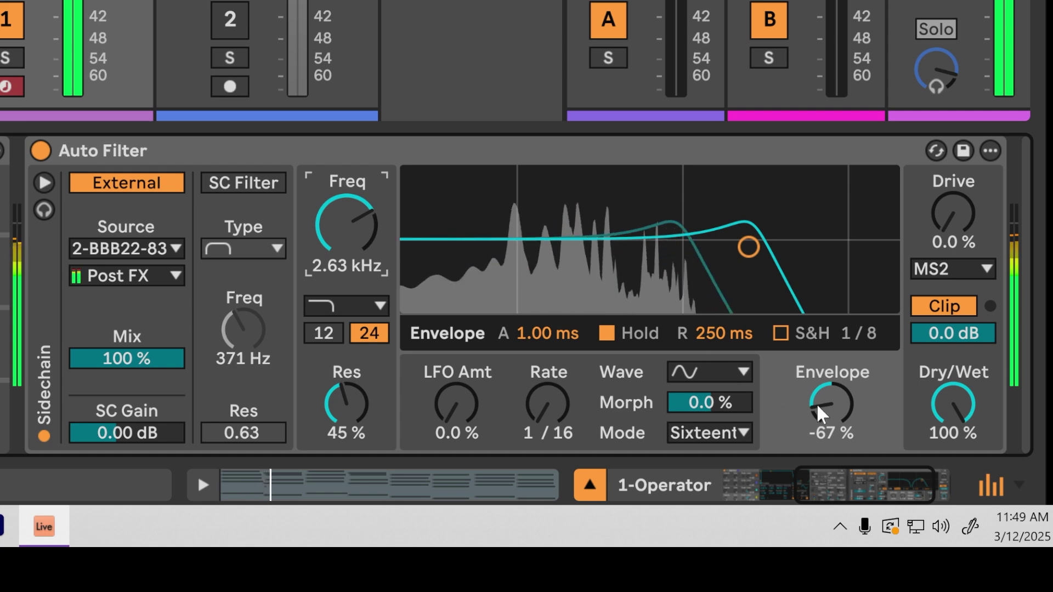
drag(818, 407, 818, 371)
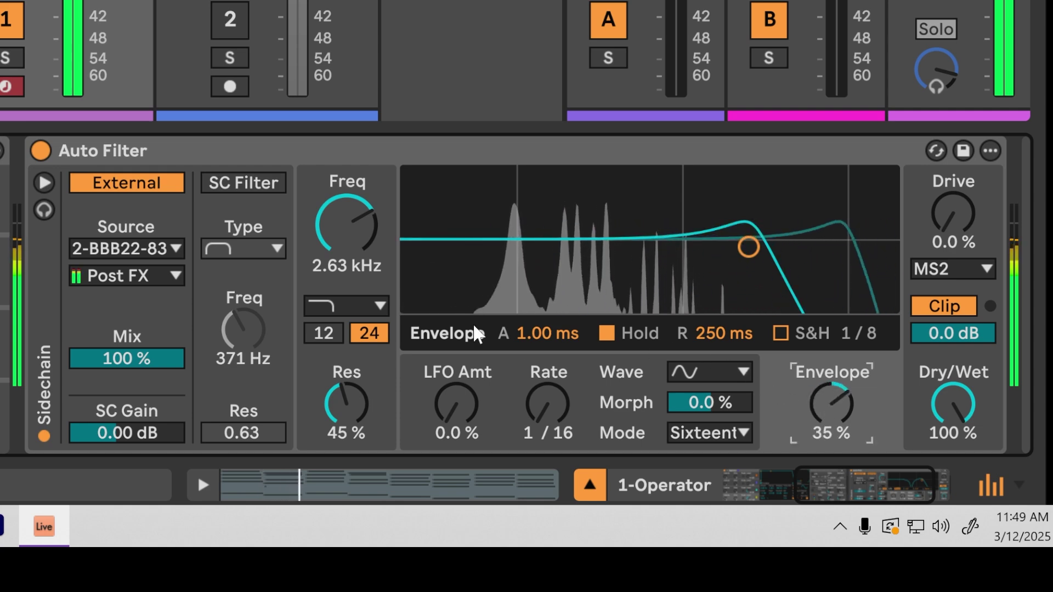
drag(347, 231, 346, 304)
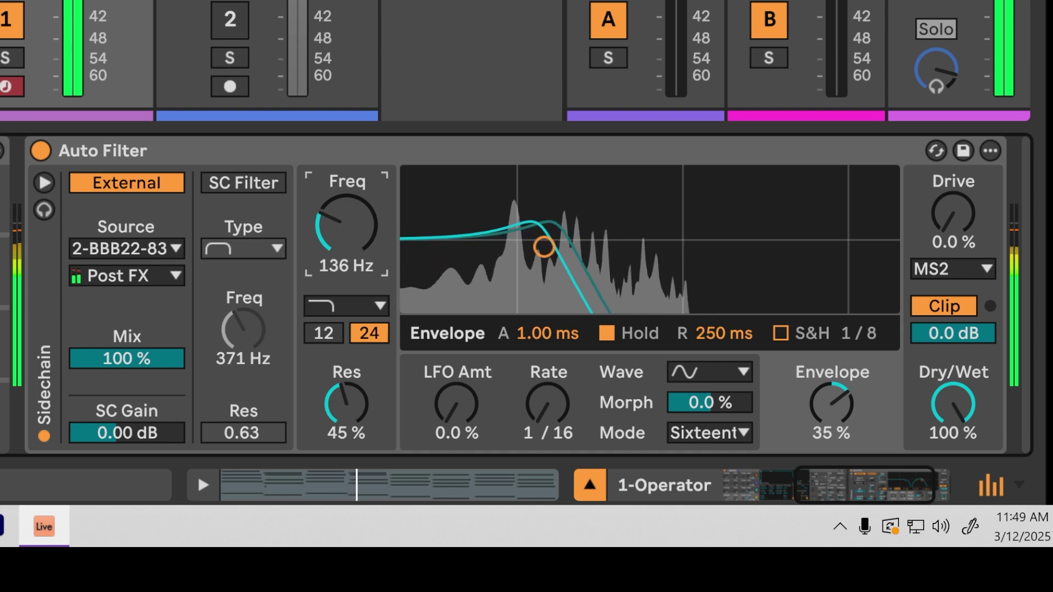
Step: Enable the sidechain filter with its Freq at 1.21 kHz, and set the main filter's Res to 49 % and Freq to 278 Hz
click(259, 176)
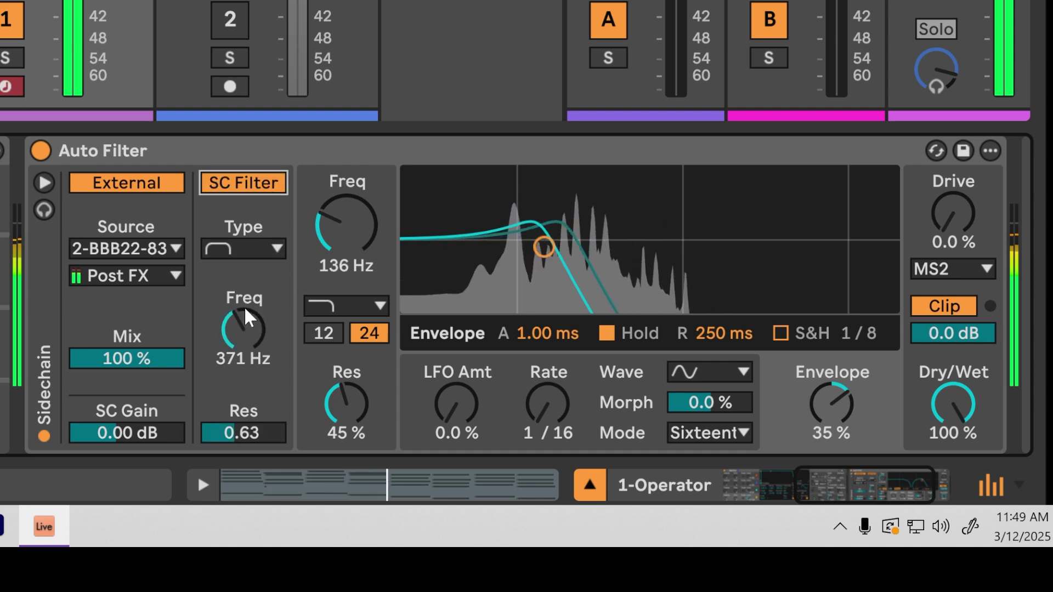
drag(245, 306, 245, 276)
drag(345, 265, 345, 243)
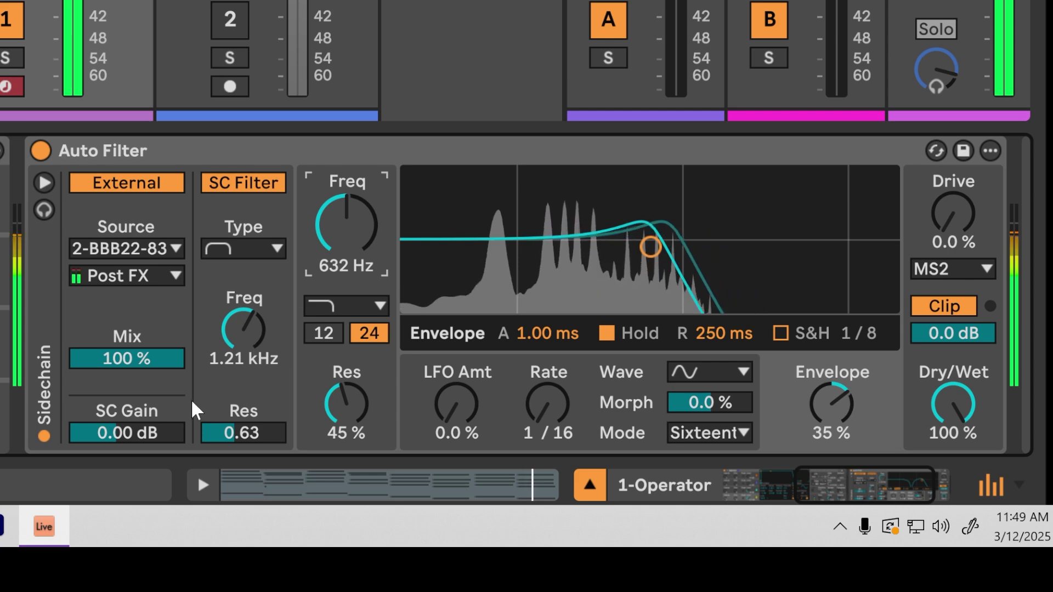
drag(327, 400, 327, 393)
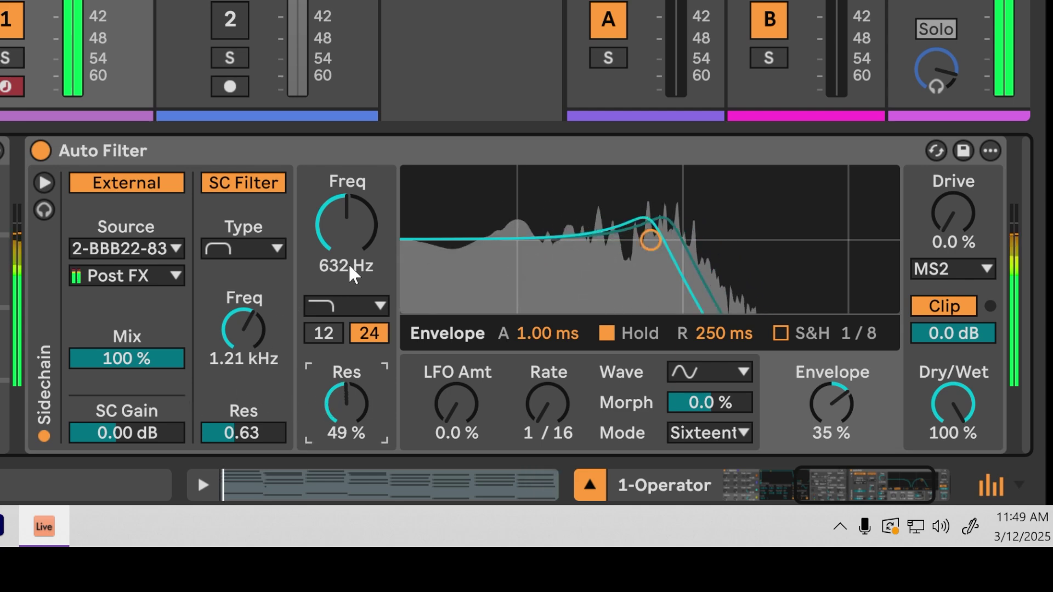
drag(348, 262, 348, 274)
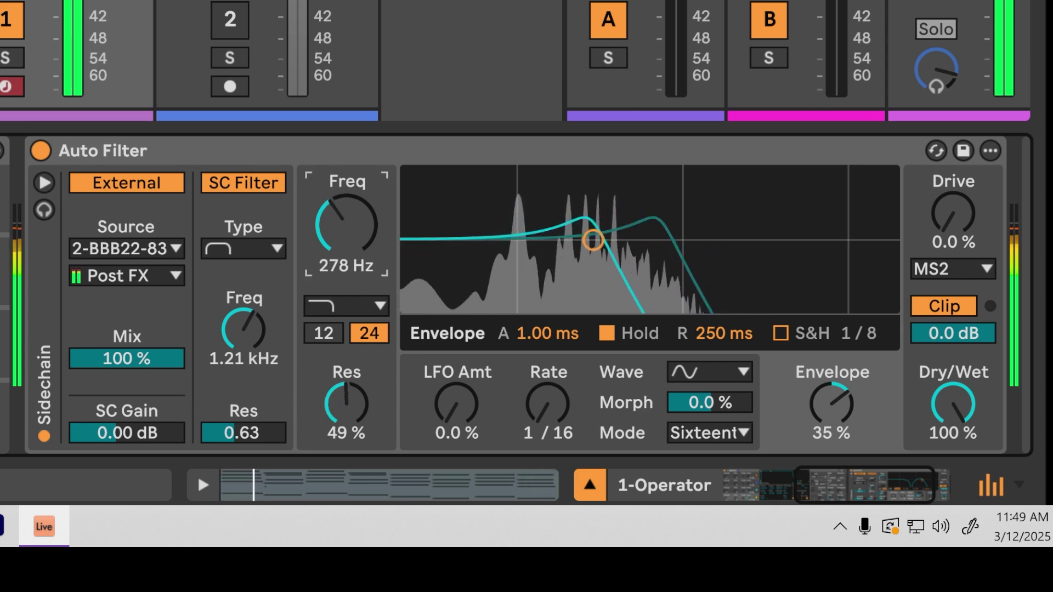
Step: Audition the Band-pass type, switch to High-pass, and set the Envelope to -41 % and the main Freq to 170 Hz
click(329, 303)
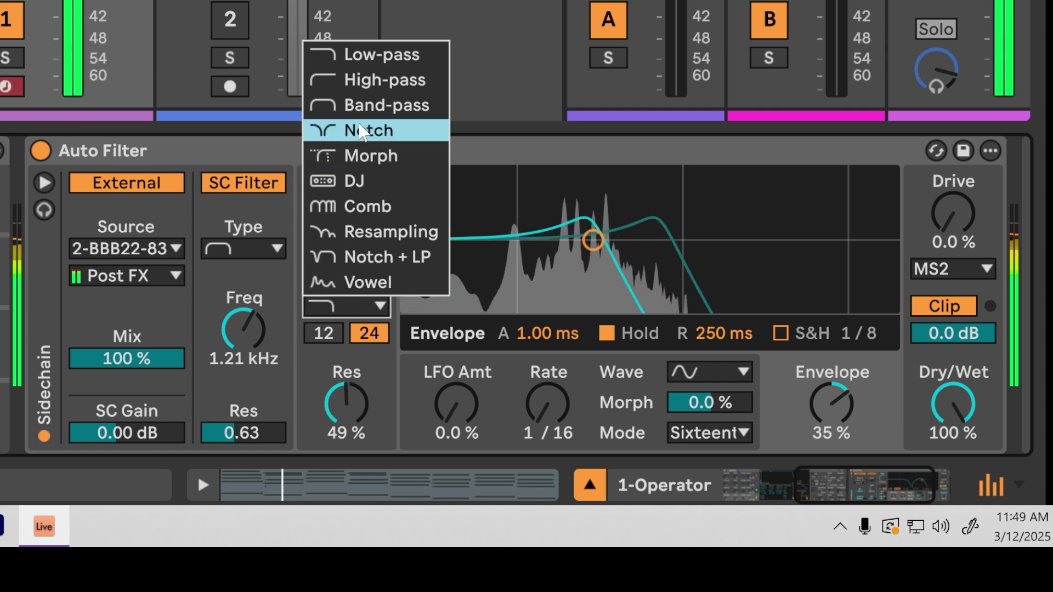
click(357, 105)
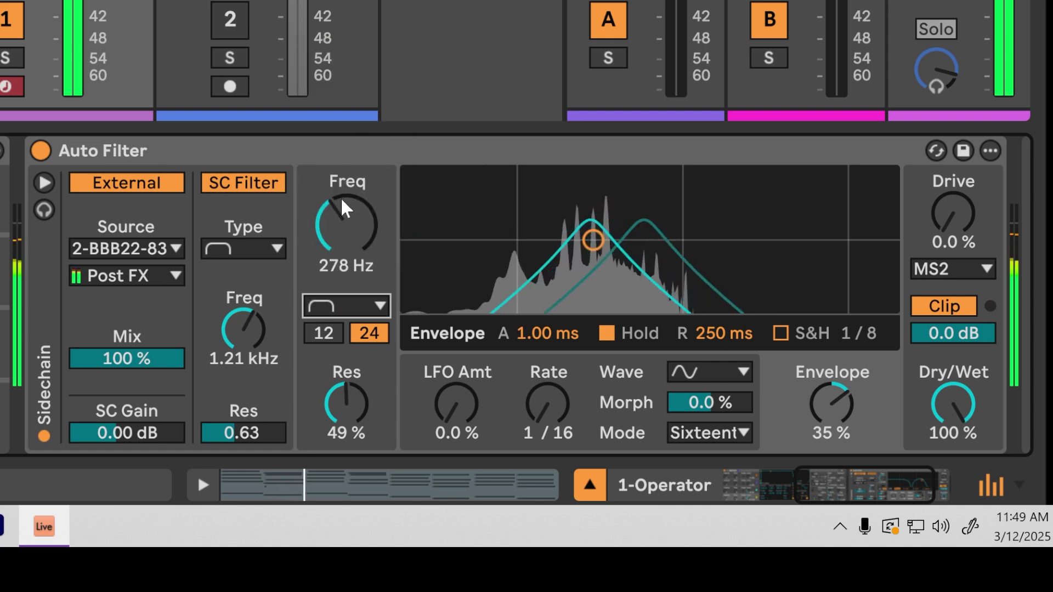
click(337, 303)
click(358, 87)
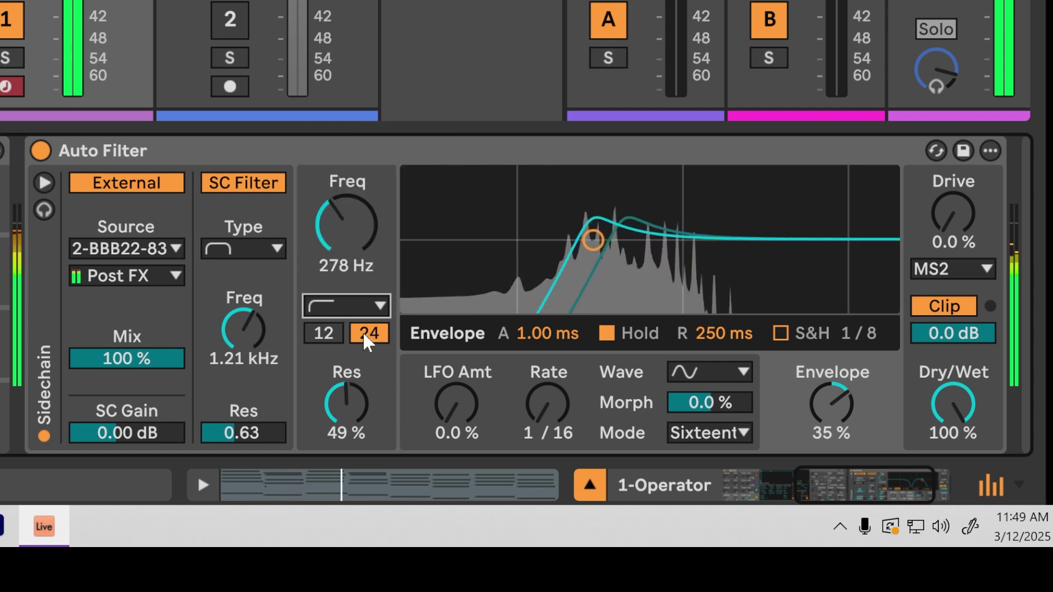
drag(828, 403, 827, 450)
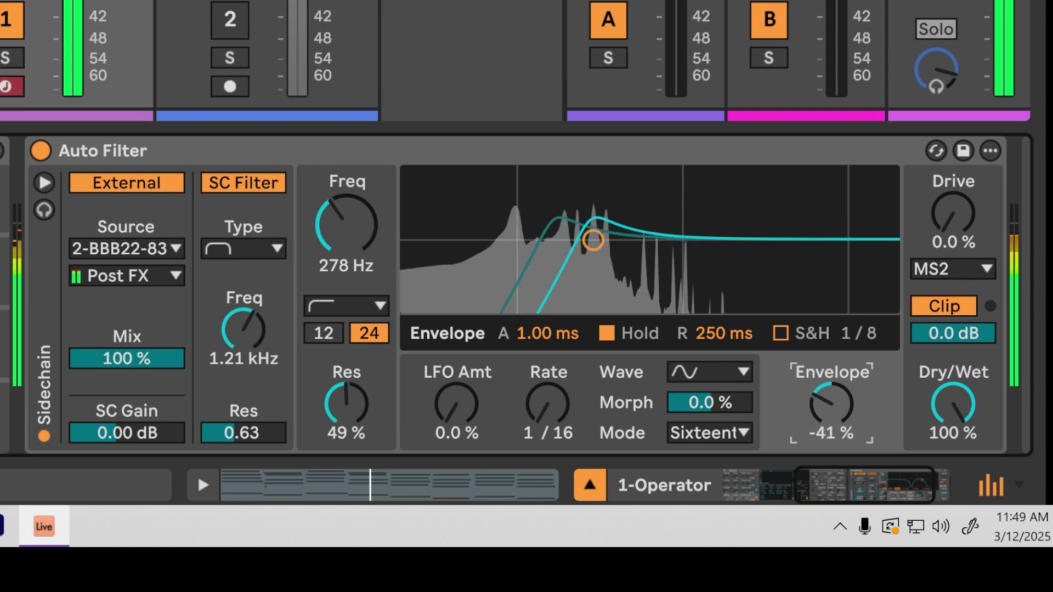
mouse_move(370, 257)
mouse_down()
mouse_move(369, 217)
mouse_move(370, 251)
mouse_up()
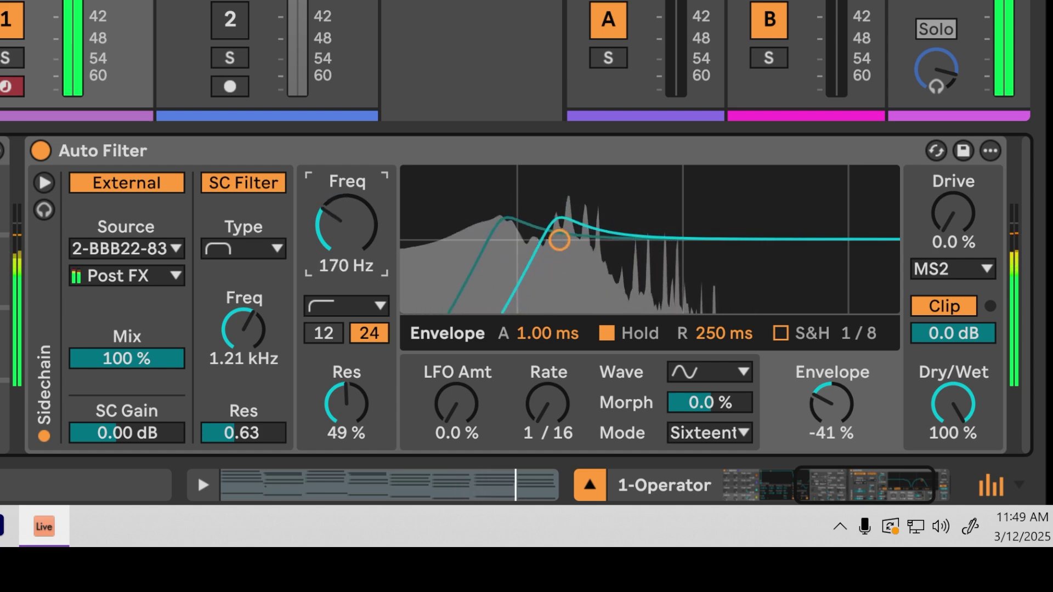
Step: Try the DJ type, switch to Resampling, and set its Freq to 1.52 kHz and Morph to 0.0 %
click(331, 304)
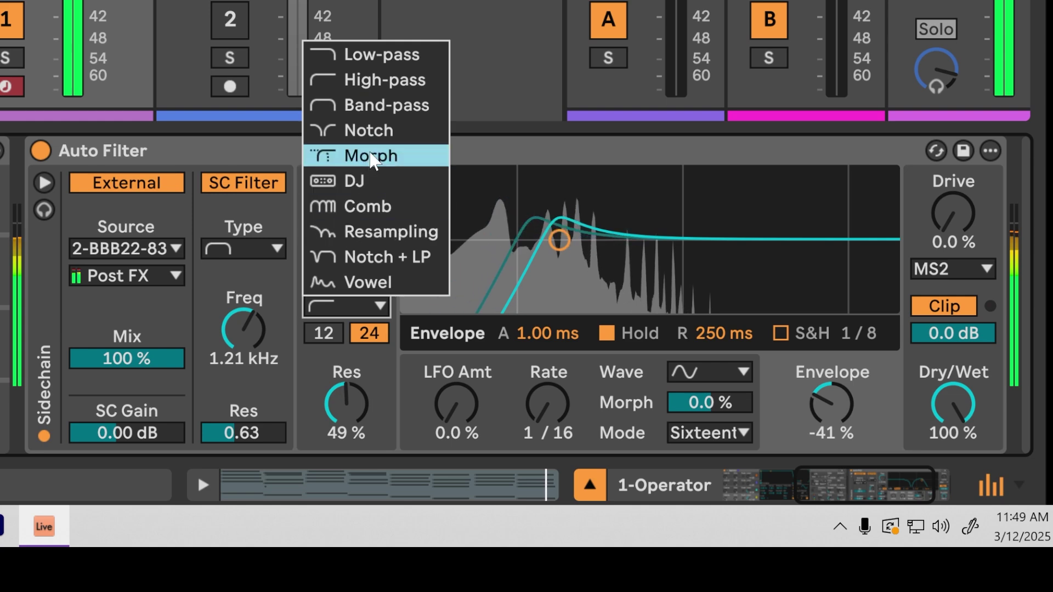
click(362, 181)
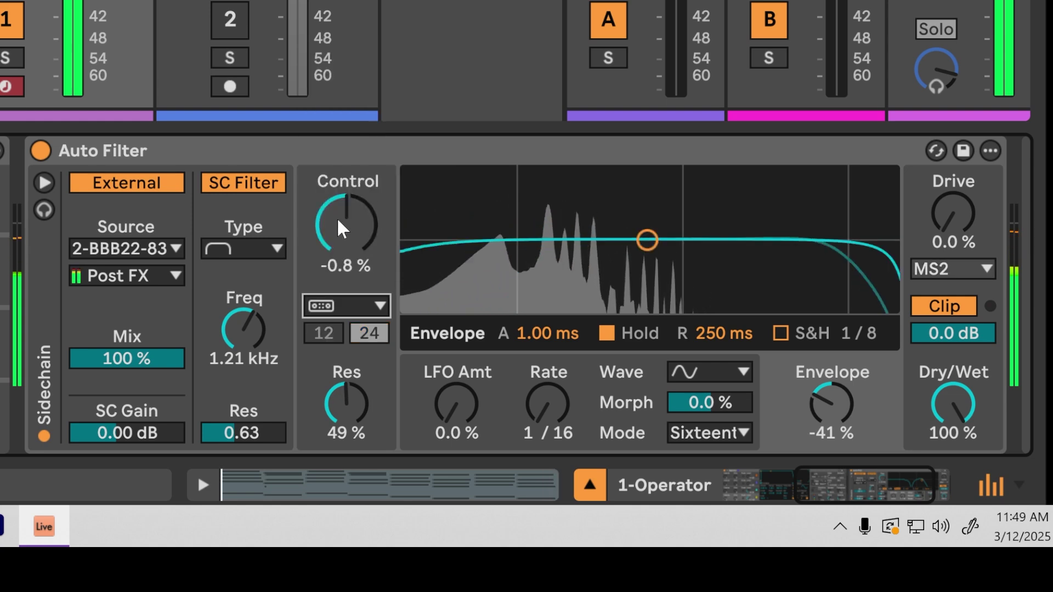
click(336, 302)
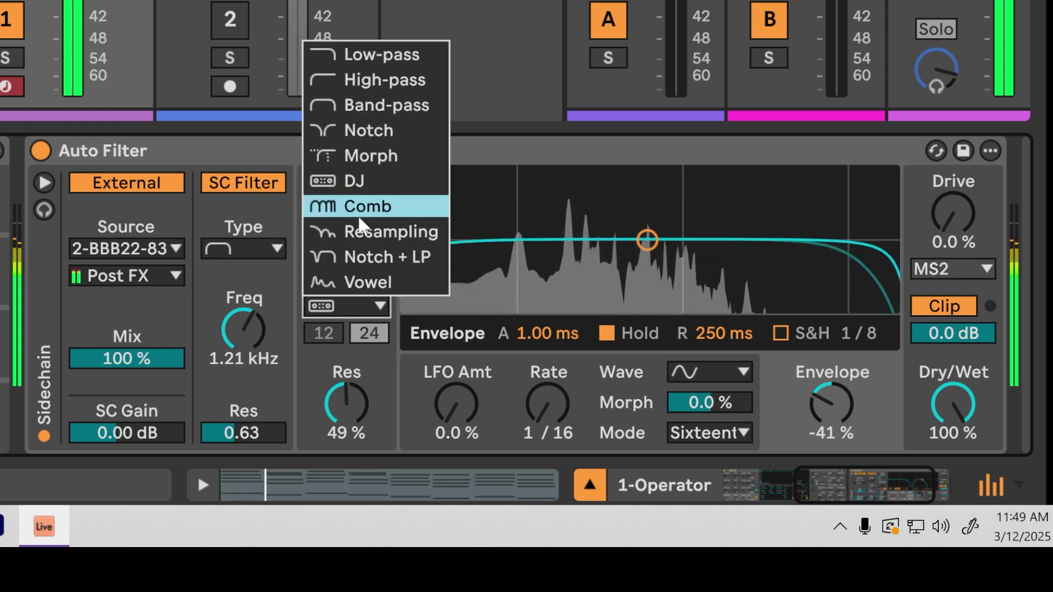
click(355, 231)
drag(348, 246, 348, 220)
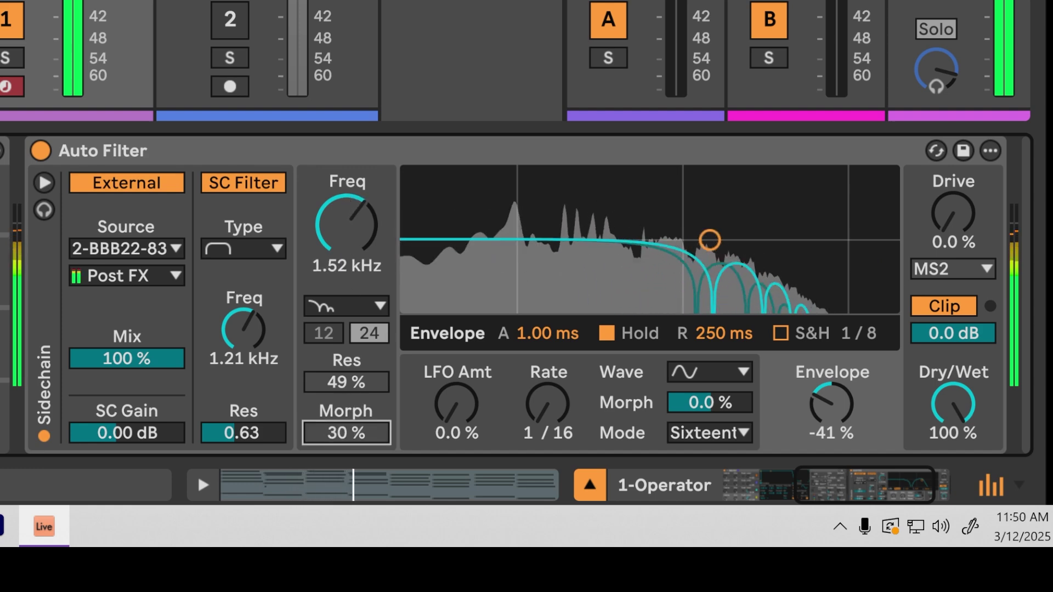
drag(347, 433, 346, 423)
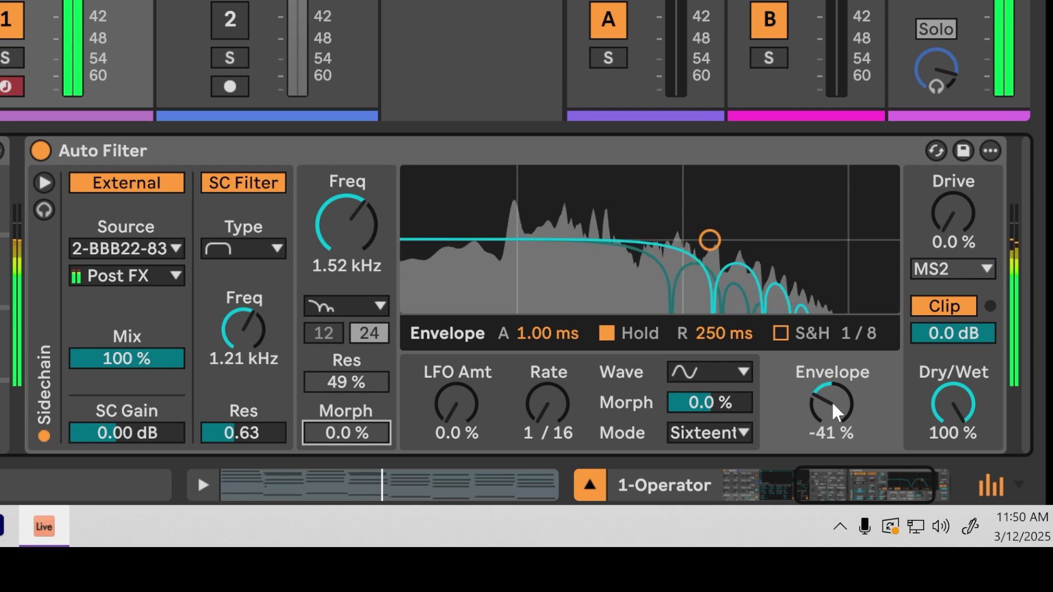
Step: Set the Envelope to 44 %, move the main Freq to 161 Hz and up to 879 Hz, and lower the sidechain Freq to 371 Hz
drag(832, 401, 832, 355)
drag(347, 225, 347, 241)
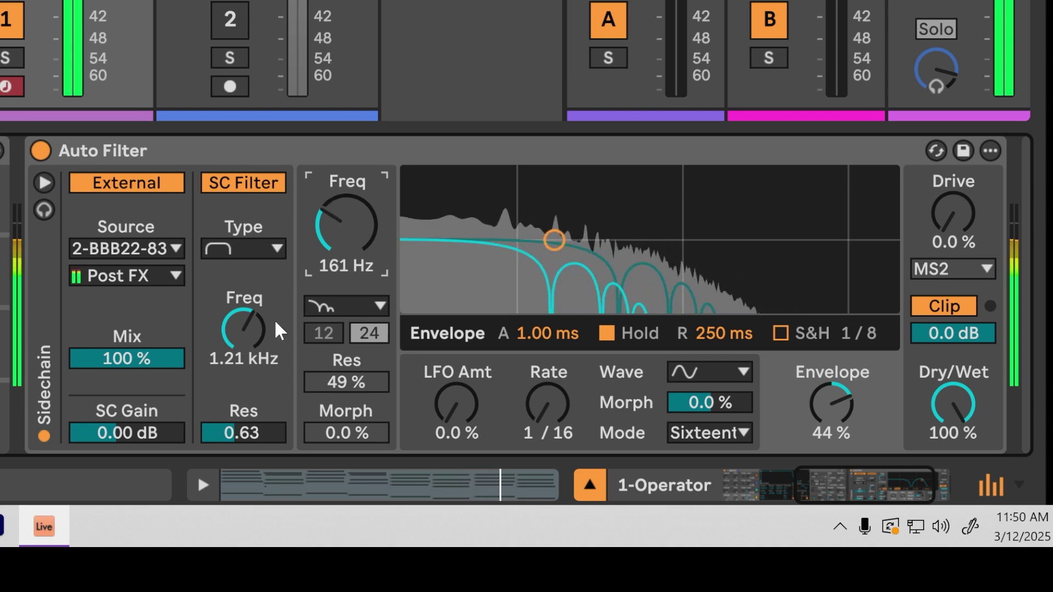
drag(280, 331, 366, 238)
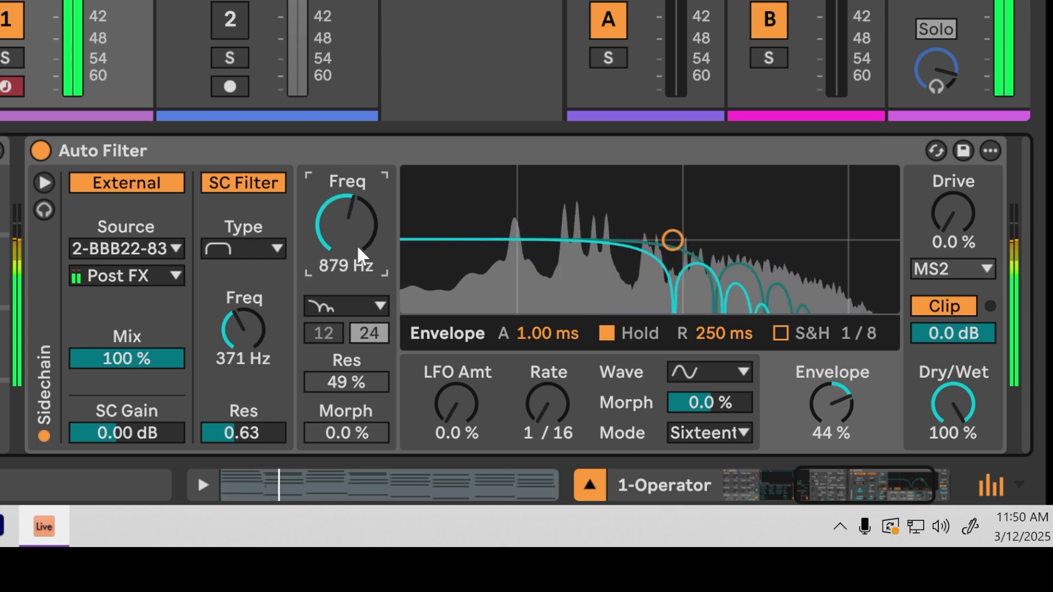
Step: Unmute track 2 and increase the Auto Filter's Envelope amount to 71 %
click(238, 22)
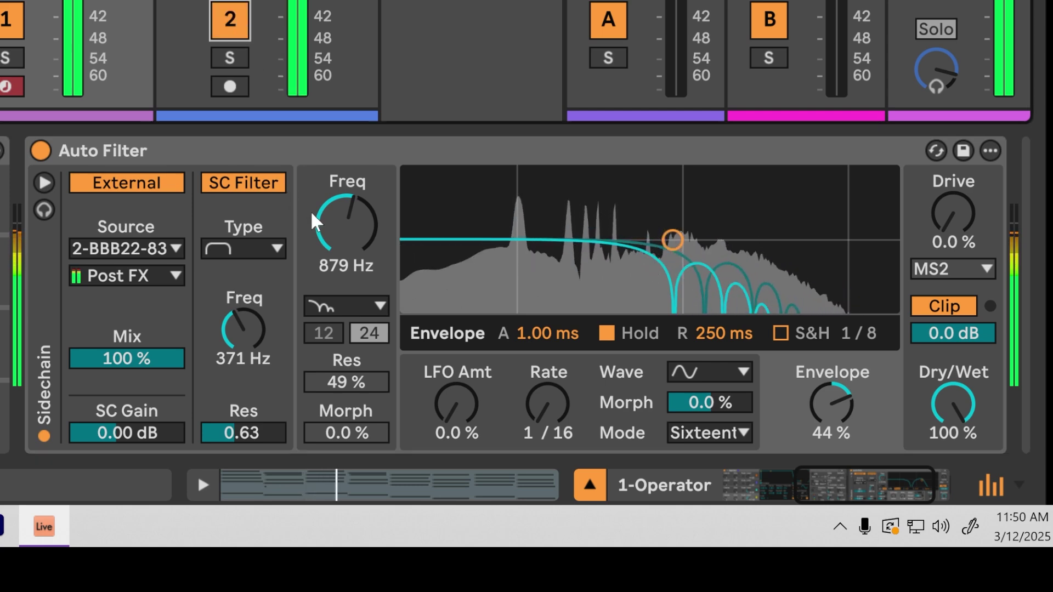
mouse_move(311, 210)
mouse_down()
mouse_move(315, 220)
mouse_move(315, 203)
mouse_up()
mouse_move(831, 417)
mouse_down()
mouse_move(831, 442)
mouse_move(831, 403)
mouse_move(831, 450)
mouse_move(831, 410)
mouse_up()
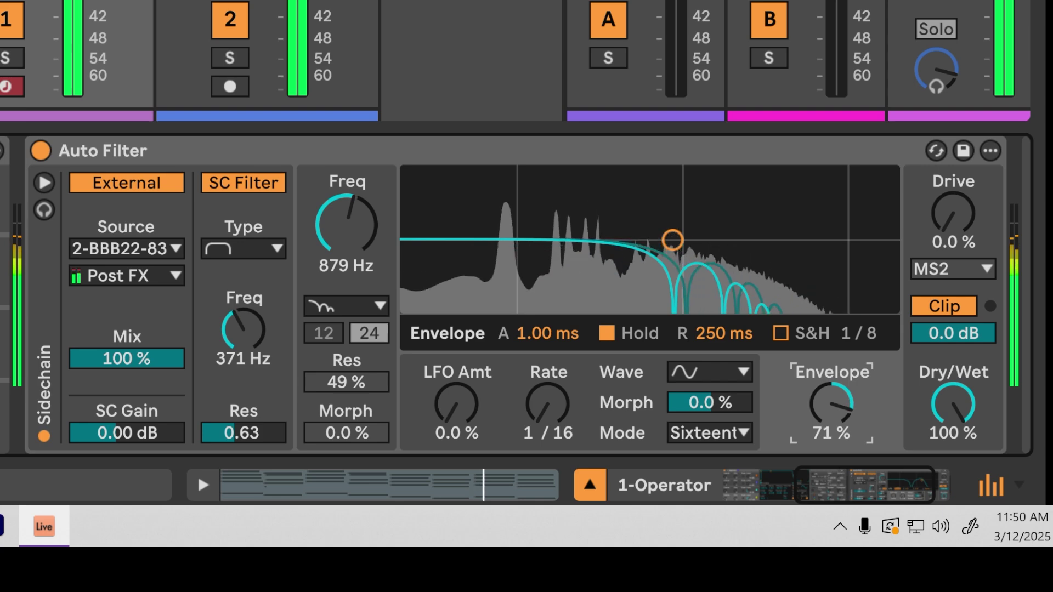